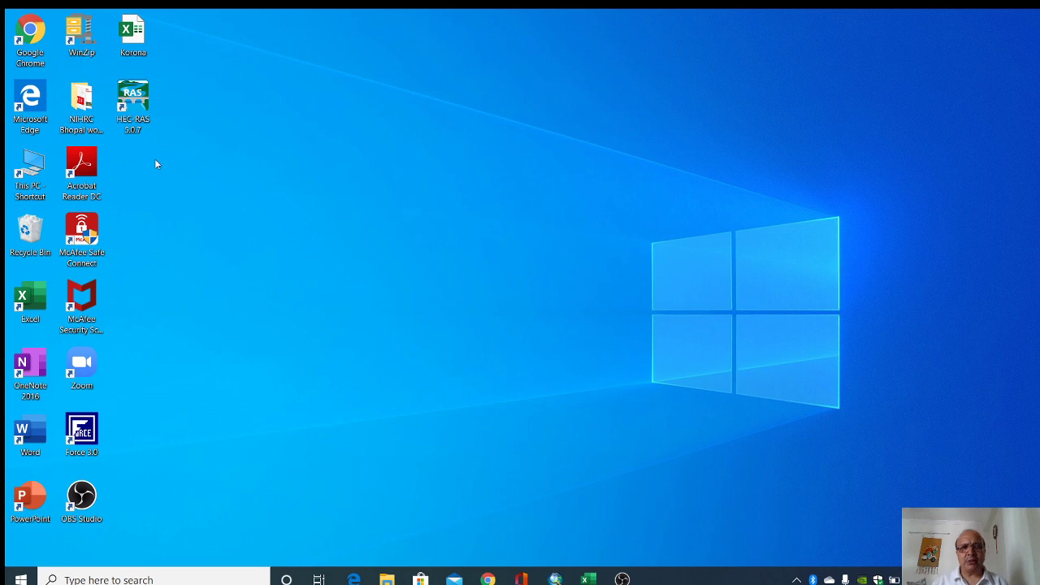
Step: Launch HEC-RAS and create a new project titled 'breach' in d:\hecras\Dam breach
{"action": "double_click", "coordinate": [133, 102]}
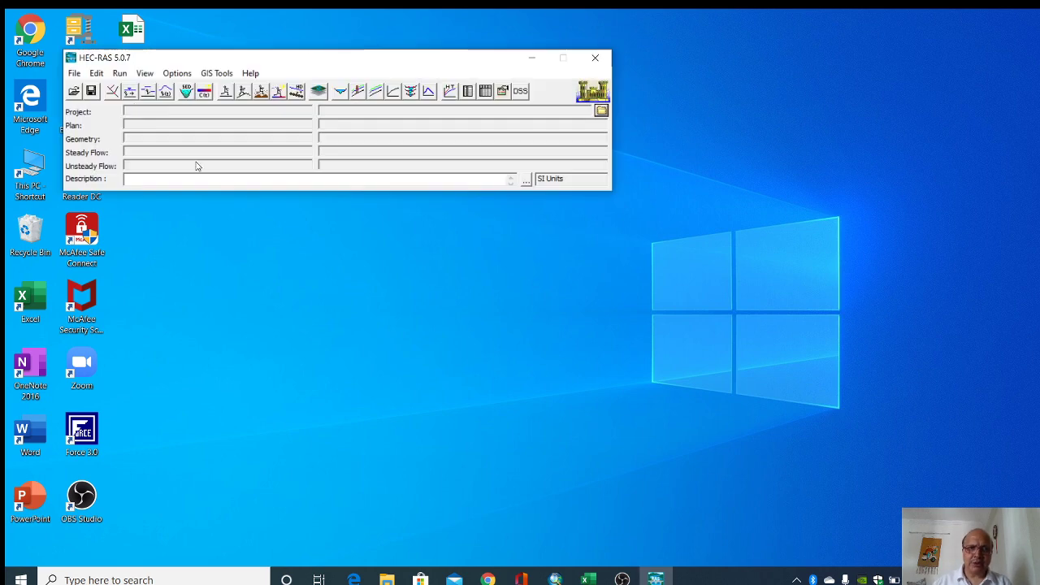
{"action": "left_click_drag", "start_coordinate": [337, 69], "coordinate": [540, 101]}
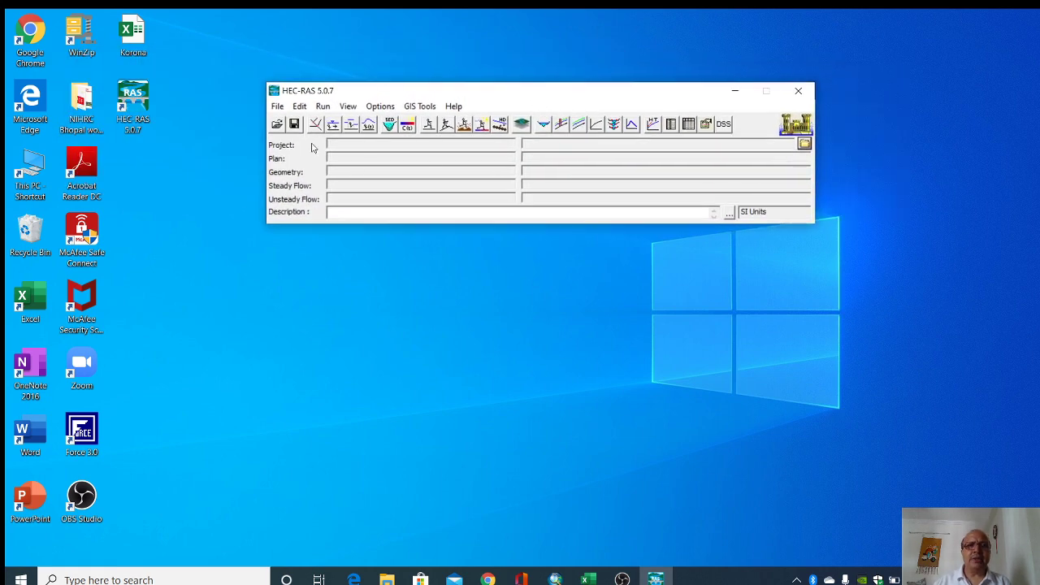
{"action": "left_click", "coordinate": [278, 106]}
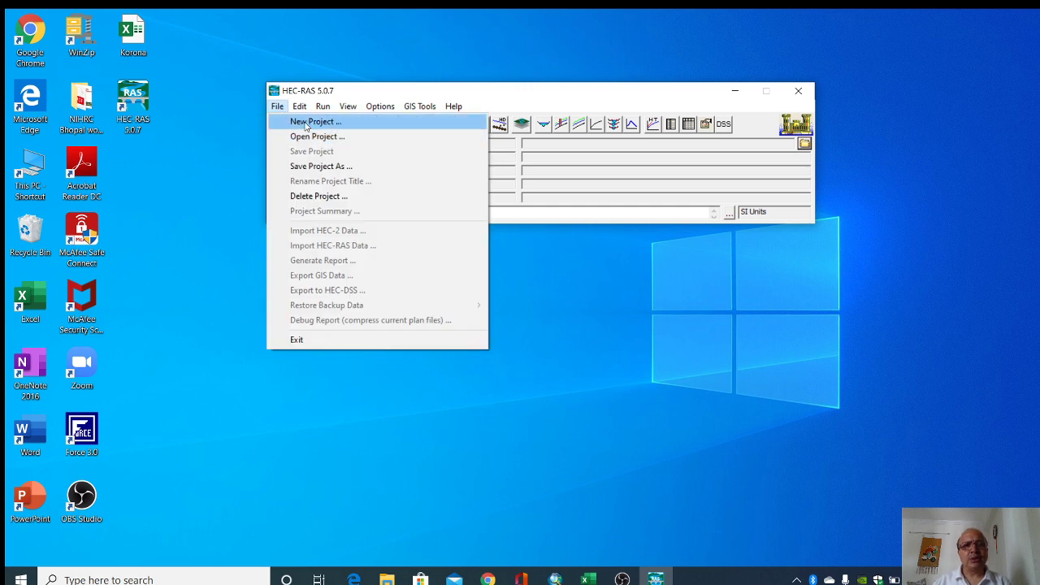
{"action": "left_click", "coordinate": [304, 118]}
{"action": "left_click", "coordinate": [618, 414]}
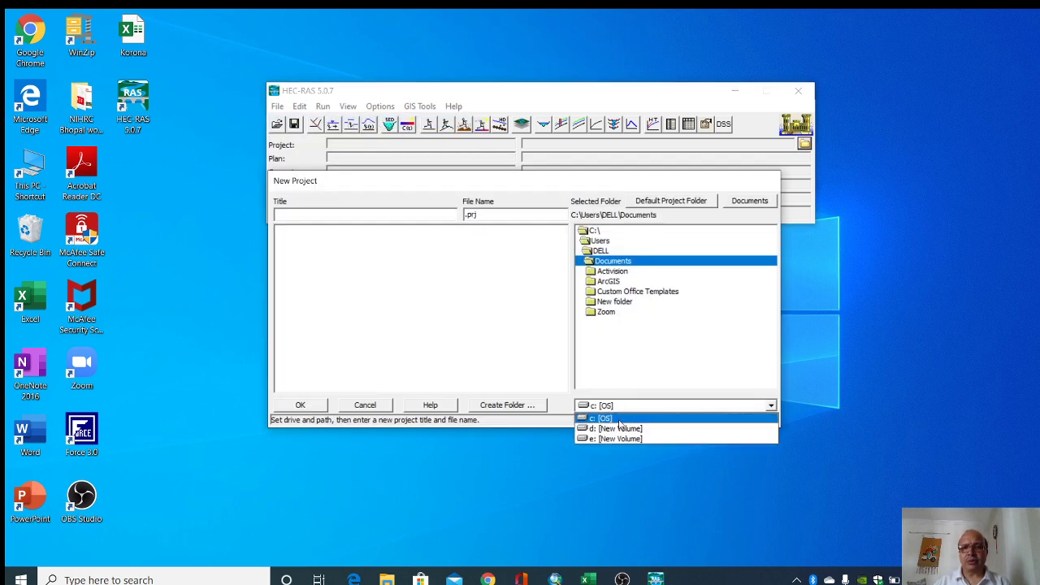
{"action": "left_click", "coordinate": [611, 431]}
{"action": "double_click", "coordinate": [600, 242]}
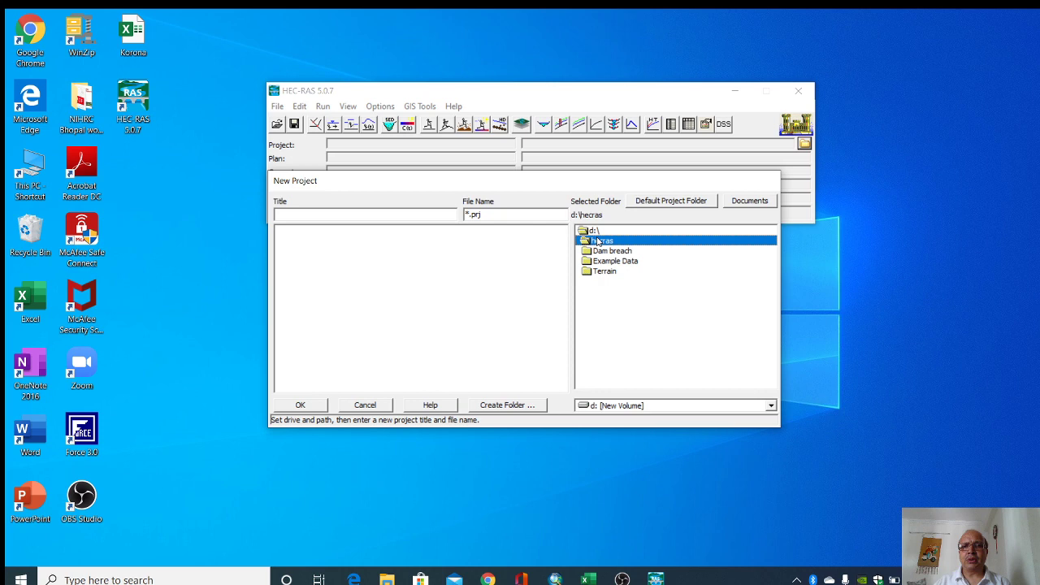
{"action": "double_click", "coordinate": [614, 252]}
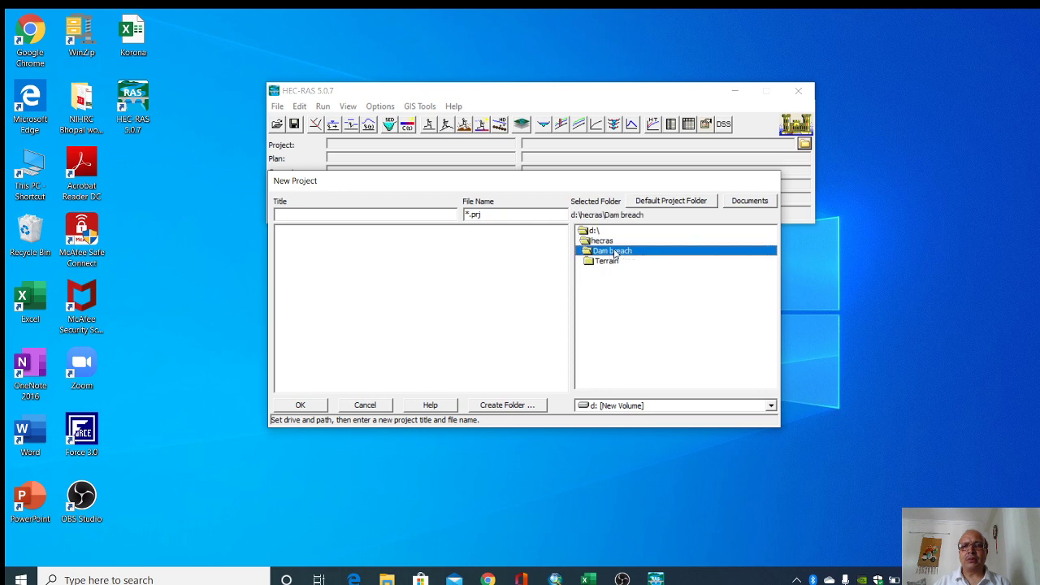
{"action": "left_click", "coordinate": [340, 217]}
{"action": "type", "text": "br"}
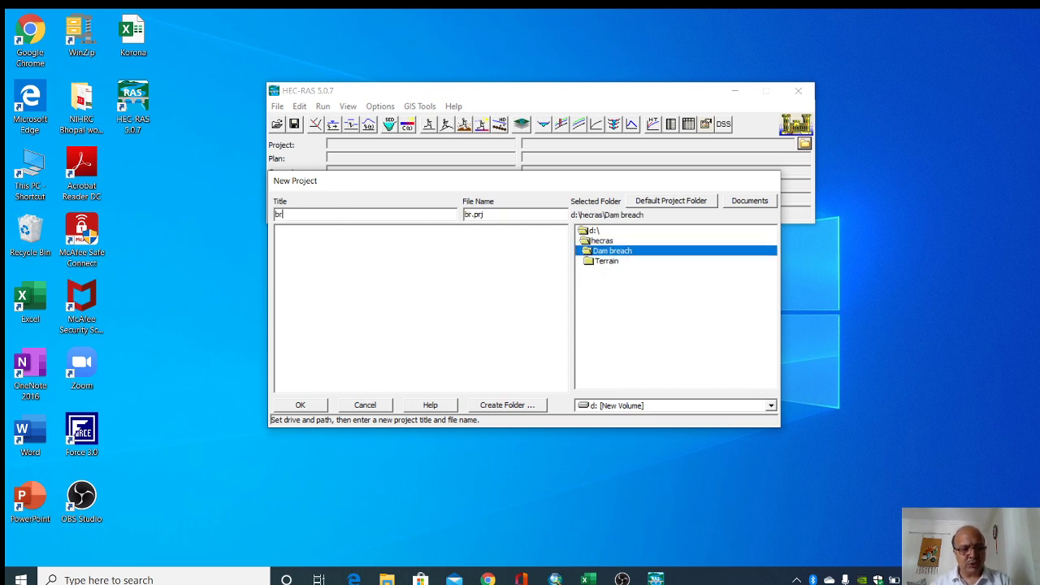
{"action": "type", "text": "each"}
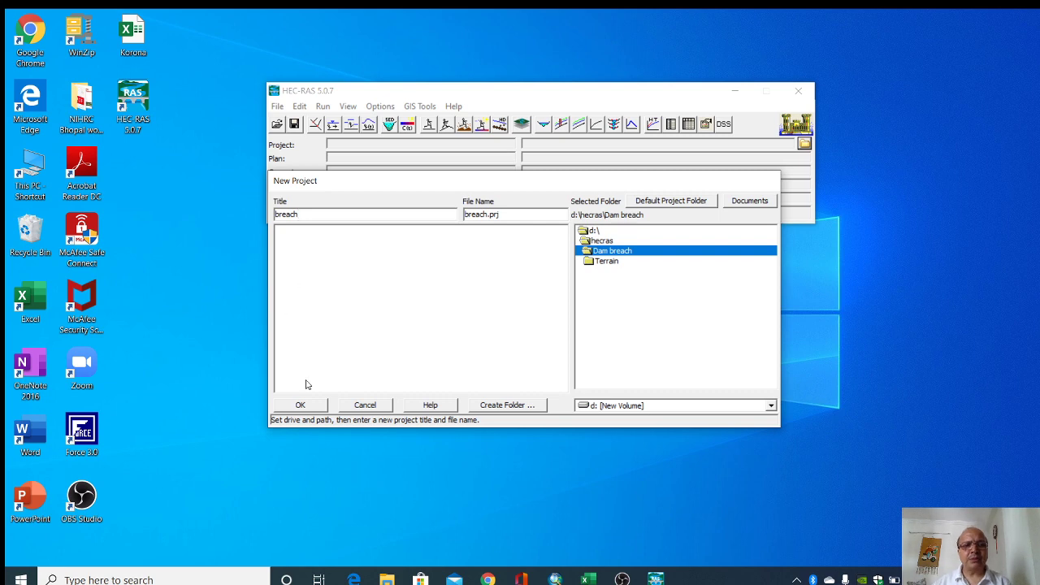
{"action": "left_click", "coordinate": [303, 404]}
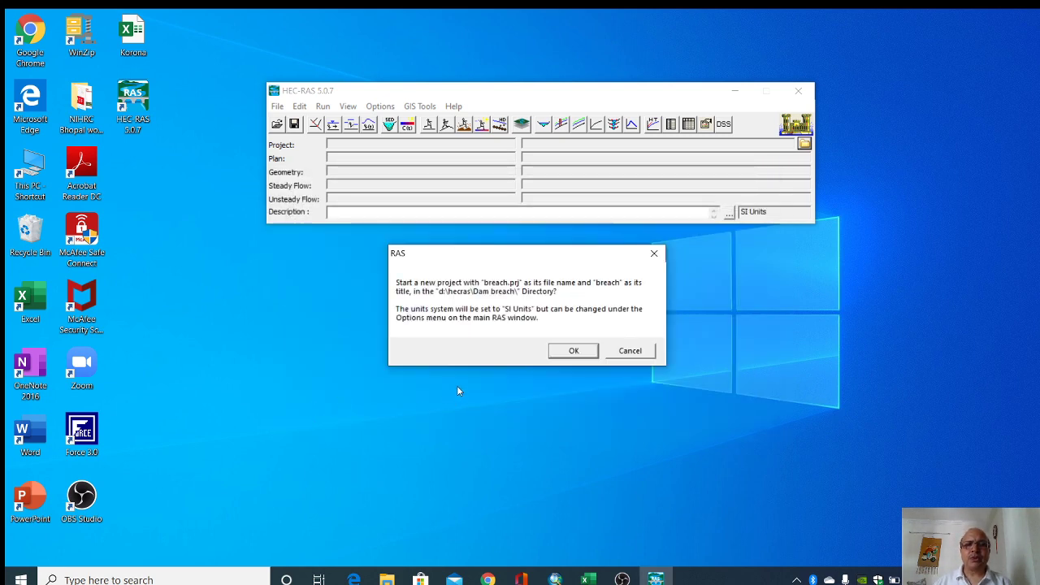
{"action": "left_click", "coordinate": [572, 352]}
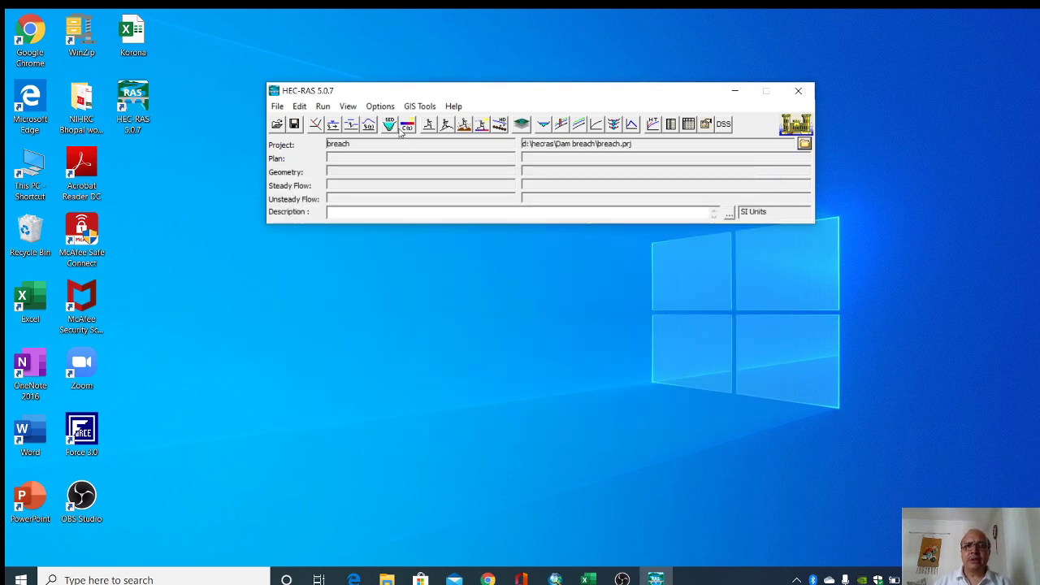
Step: Keep the SI metric unit system and open RAS Mapper
{"action": "left_click", "coordinate": [380, 105]}
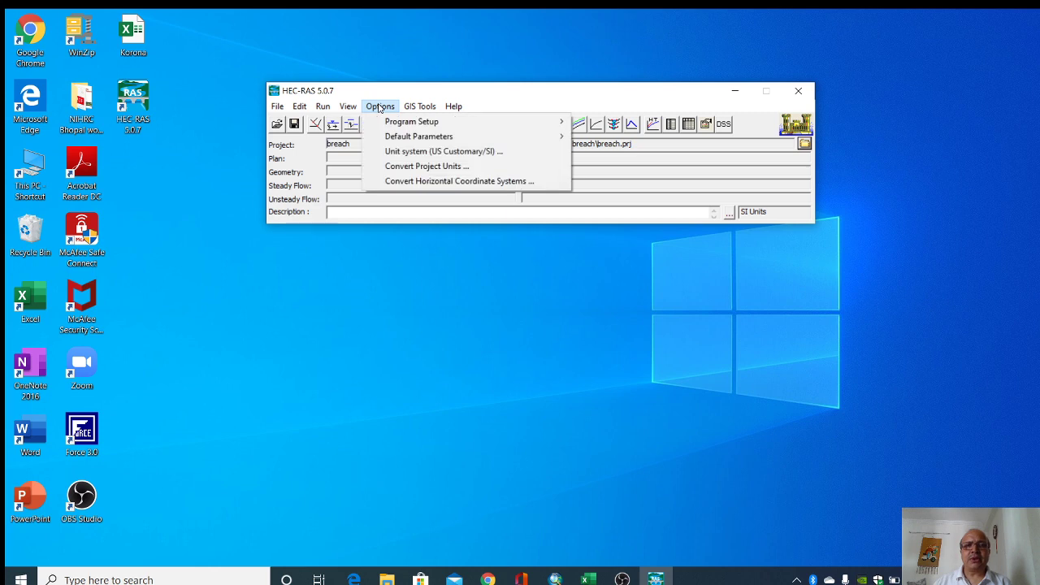
{"action": "left_click", "coordinate": [420, 154]}
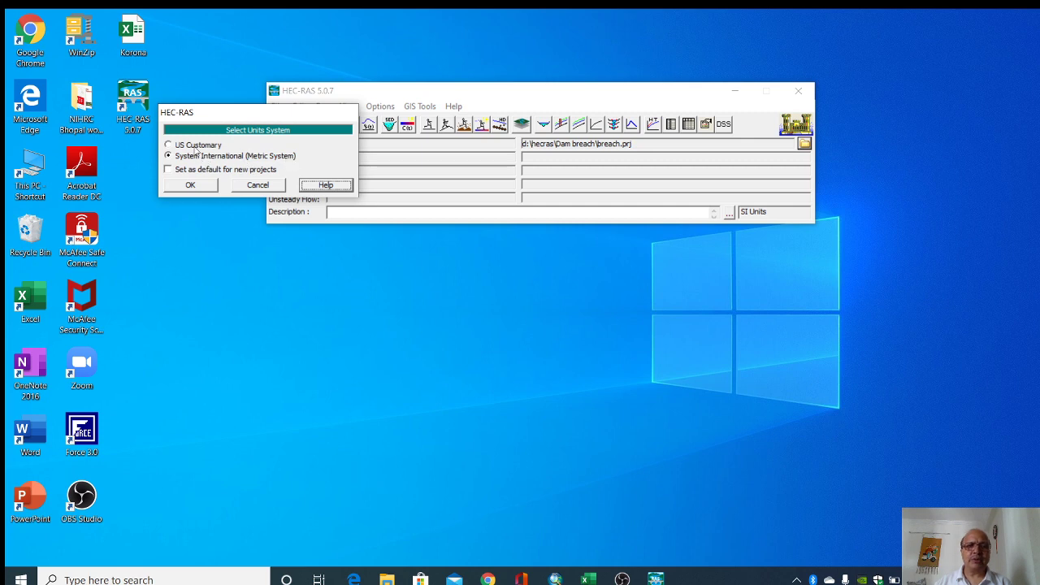
{"action": "left_click", "coordinate": [206, 184]}
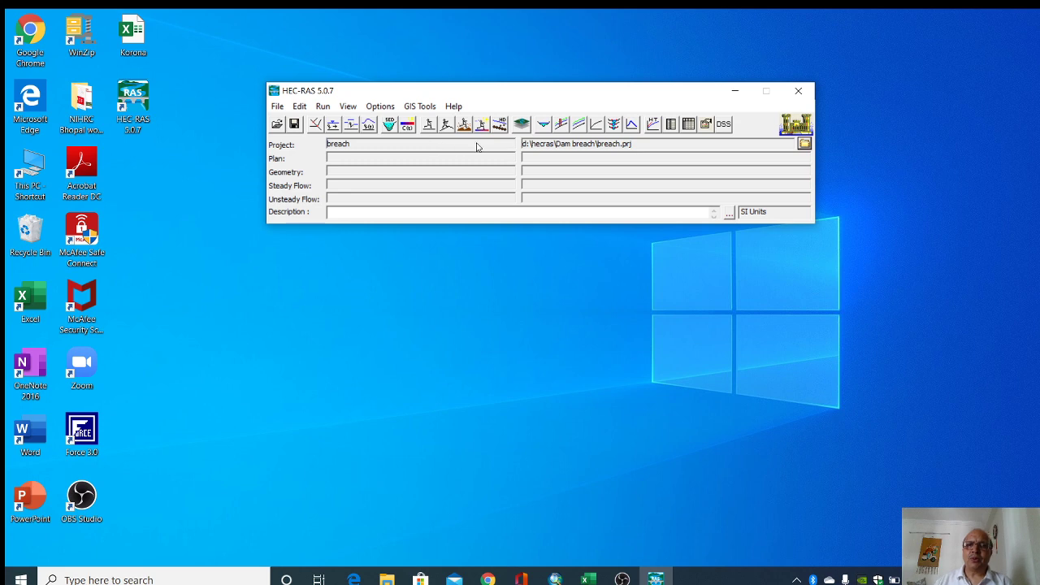
{"action": "left_click", "coordinate": [522, 130]}
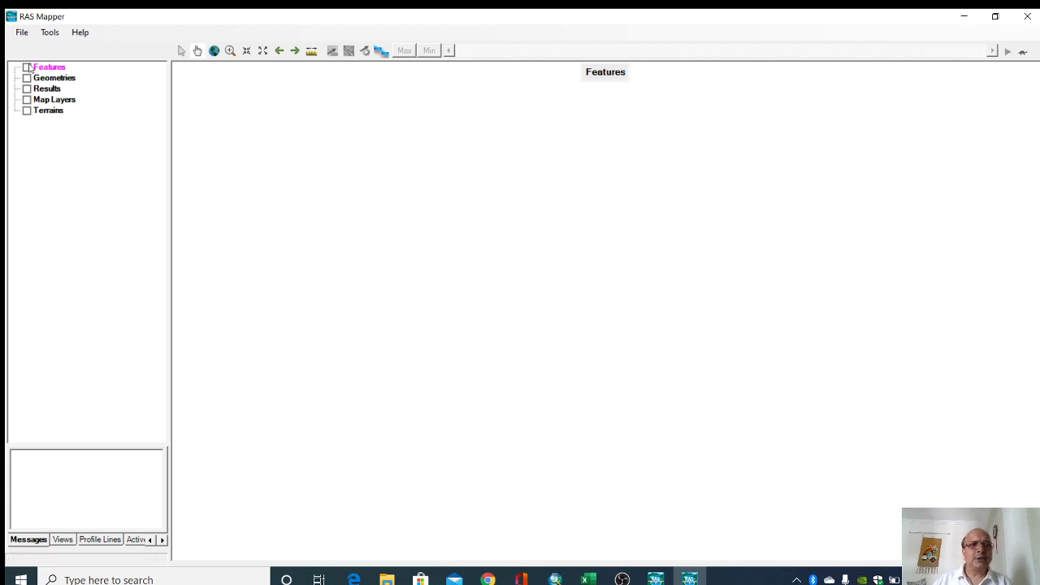
Step: Set the projection from Terrain\kaliasot1.prj (WGS 1984 UTM Zone 44N), with river stations in Meters
{"action": "left_click", "coordinate": [48, 35]}
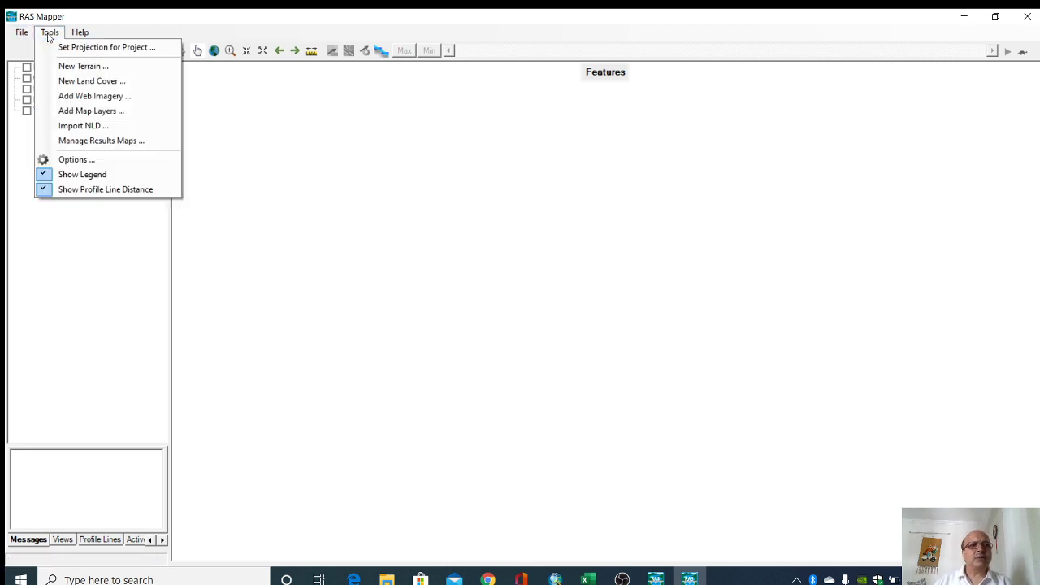
{"action": "left_click", "coordinate": [112, 51]}
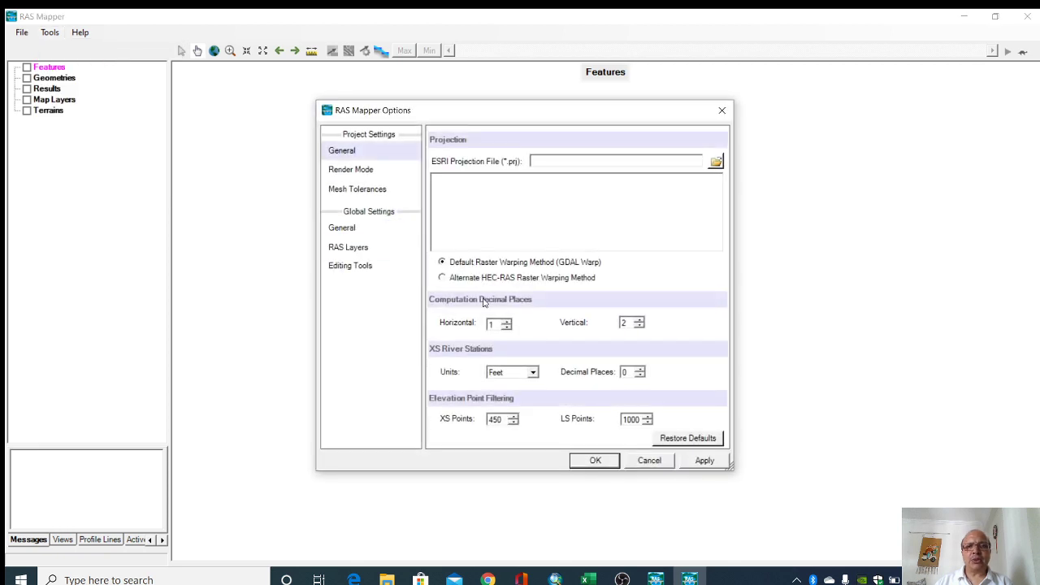
{"action": "left_click", "coordinate": [716, 161]}
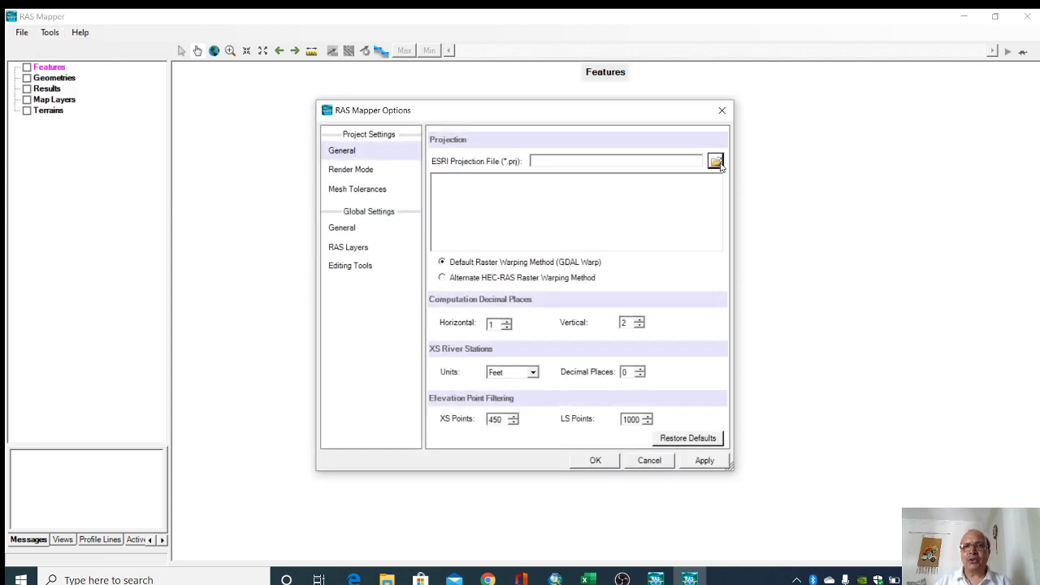
{"action": "double_click", "coordinate": [468, 214]}
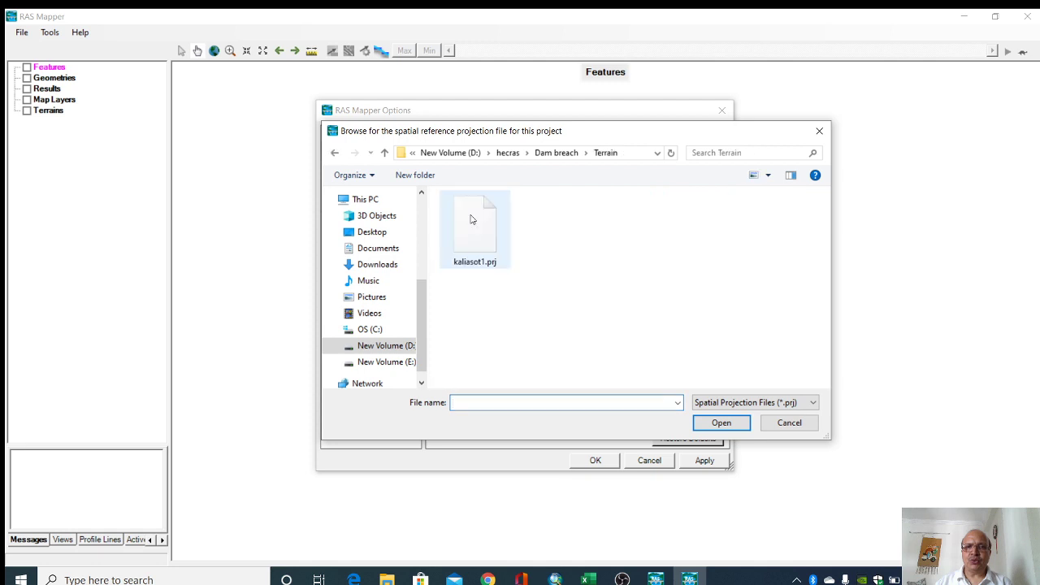
{"action": "left_click", "coordinate": [482, 251]}
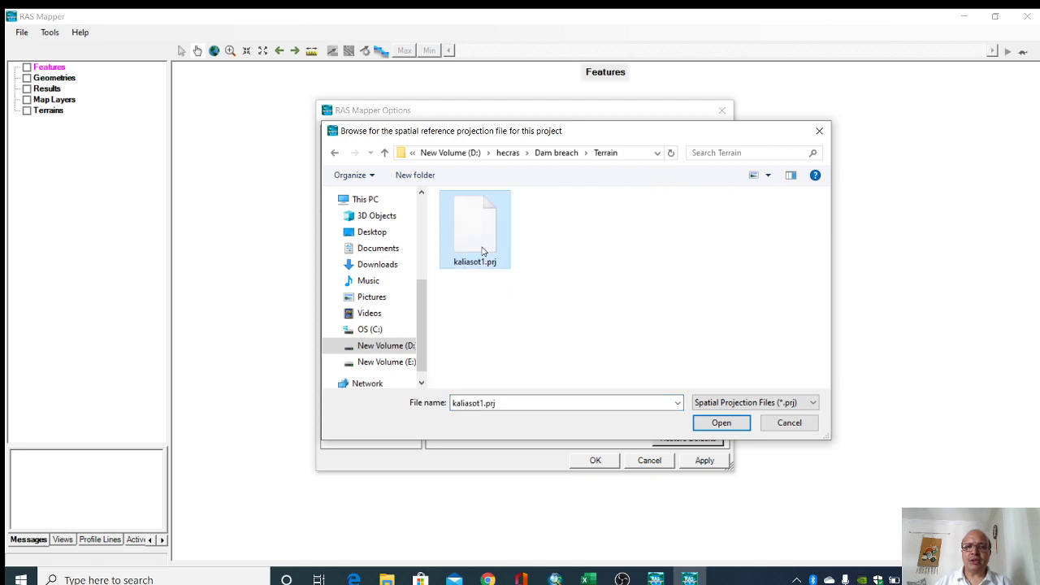
{"action": "left_click", "coordinate": [721, 429]}
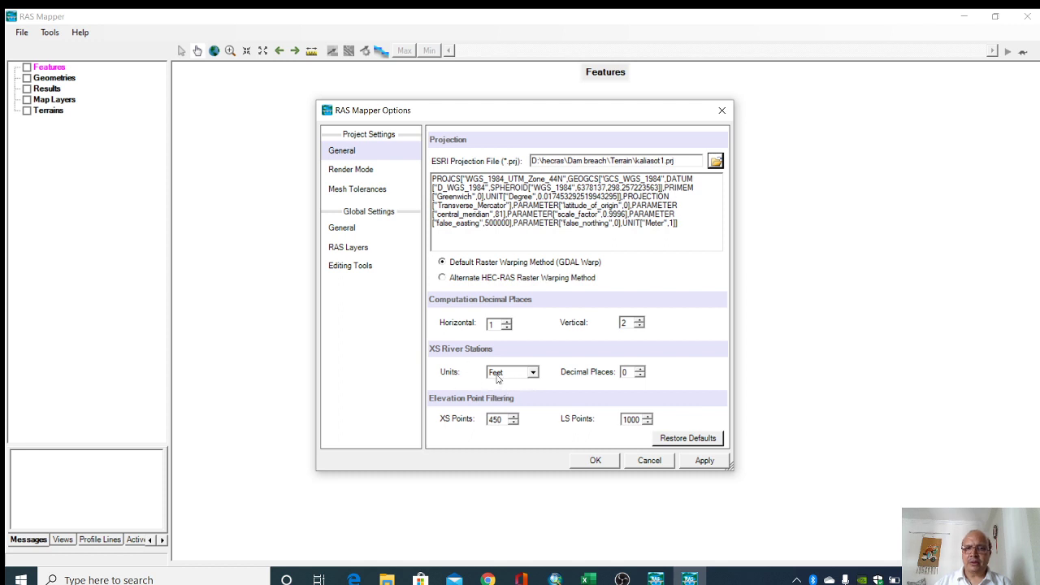
{"action": "left_click", "coordinate": [534, 372]}
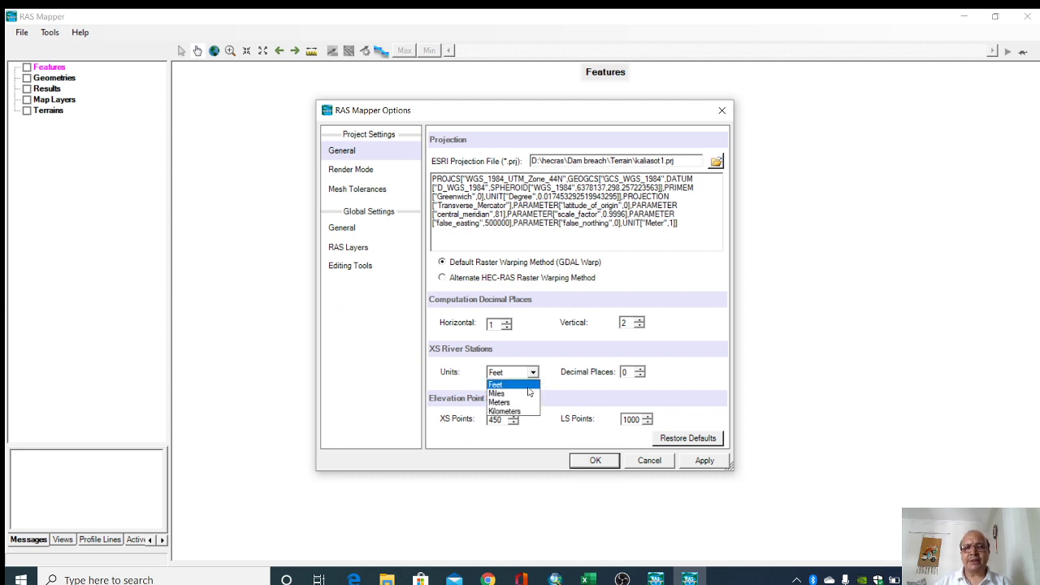
{"action": "left_click", "coordinate": [521, 401]}
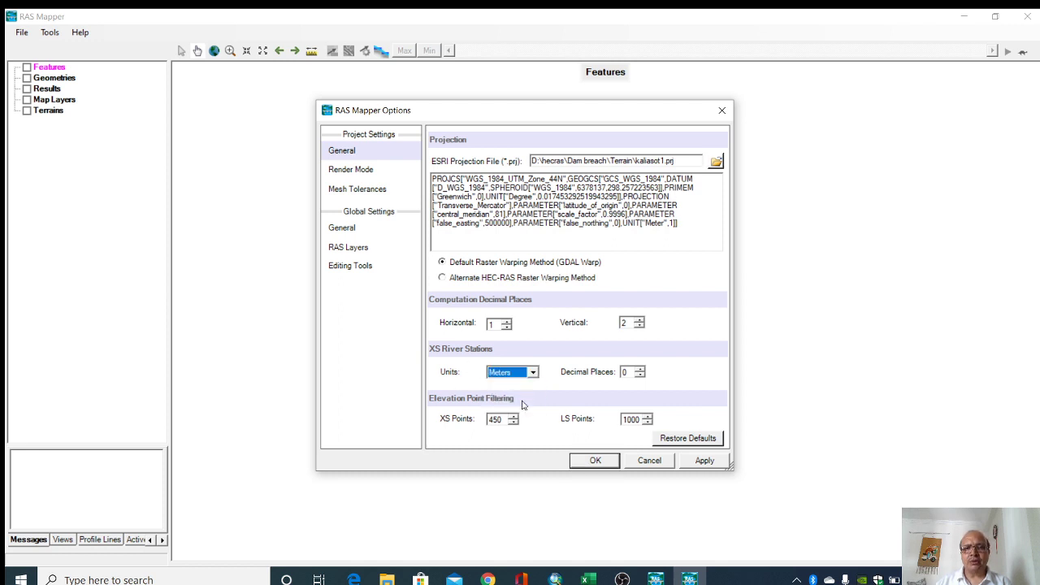
{"action": "left_click", "coordinate": [703, 460]}
{"action": "left_click", "coordinate": [596, 460]}
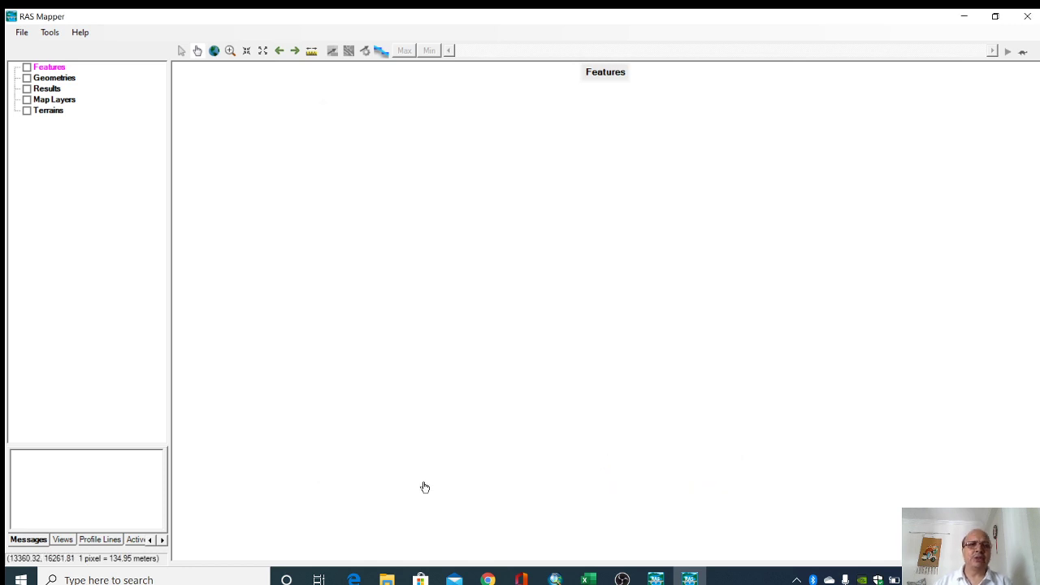
Step: Create a new terrain from the AP_08295_FBD_F0450_RT1 DEM, overwriting Terrain.hdf
{"action": "left_click", "coordinate": [49, 32]}
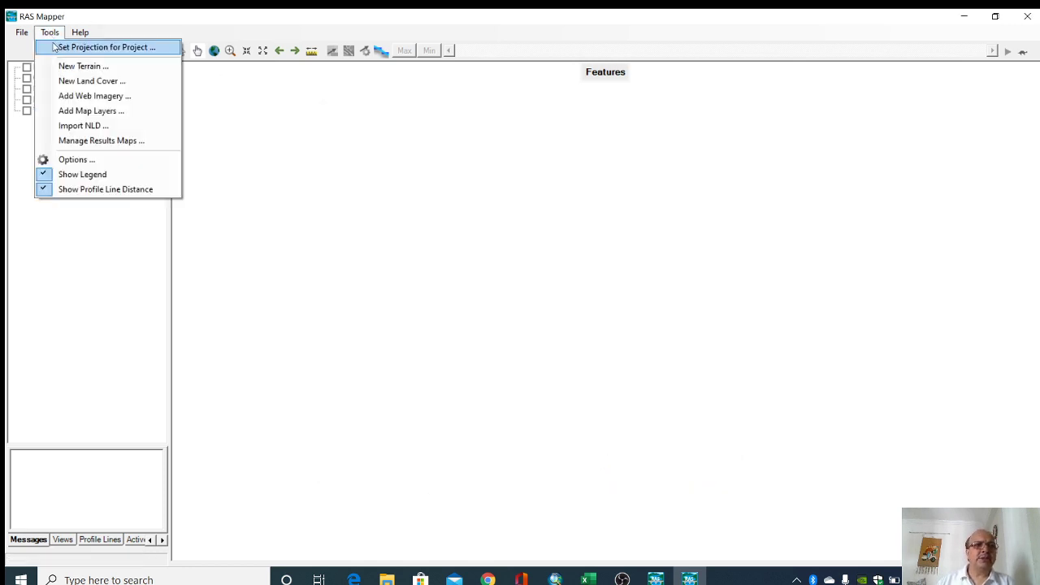
{"action": "left_click", "coordinate": [81, 66]}
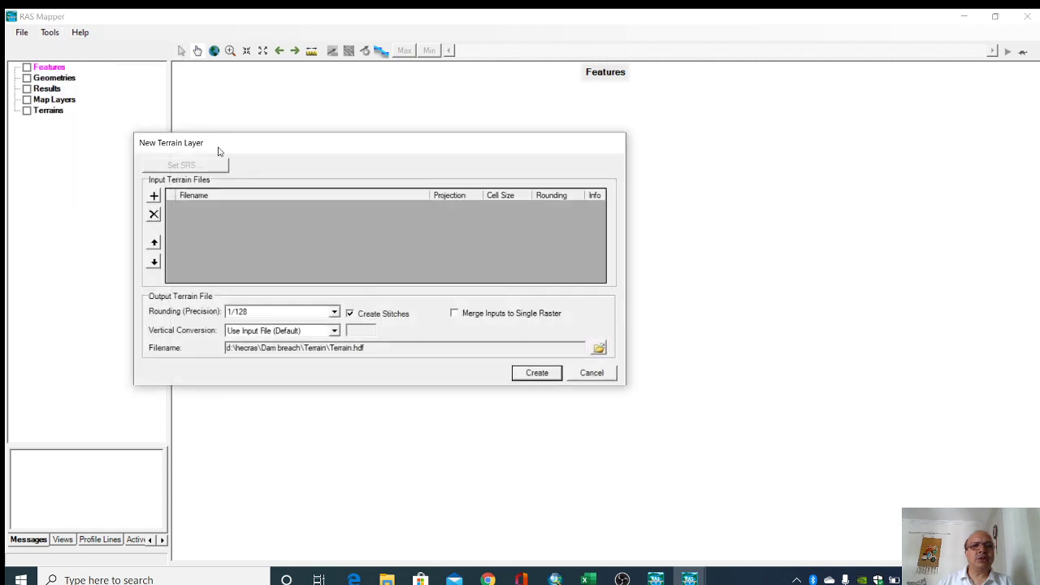
{"action": "left_click", "coordinate": [154, 197]}
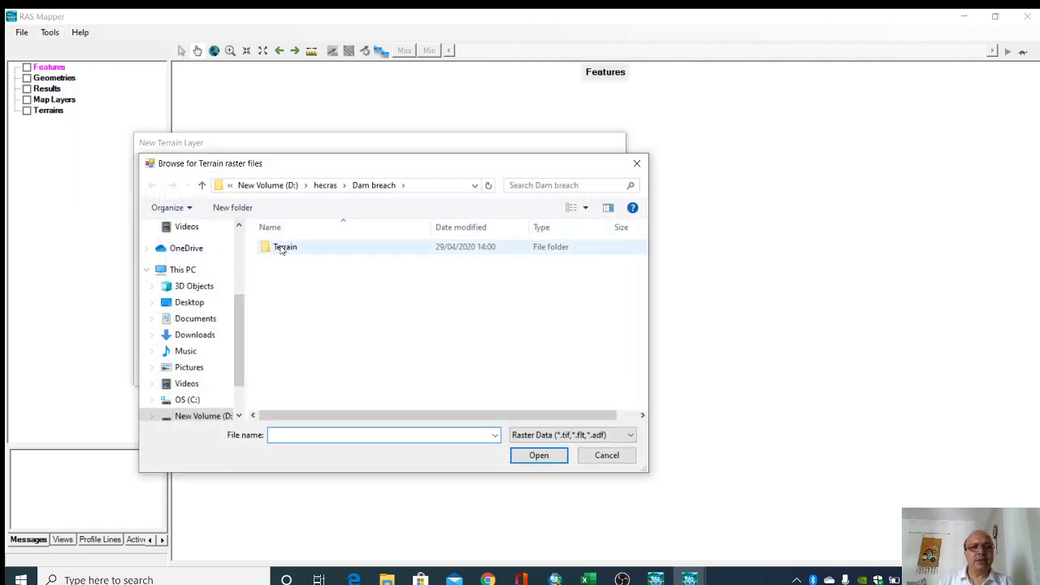
{"action": "double_click", "coordinate": [279, 247]}
{"action": "left_click", "coordinate": [300, 280]}
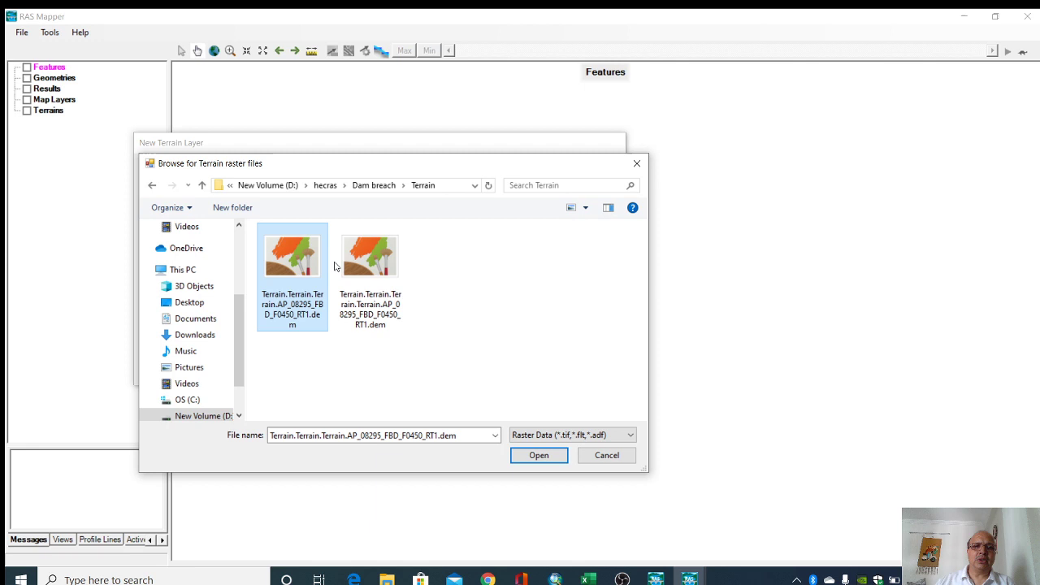
{"action": "left_click", "coordinate": [543, 458]}
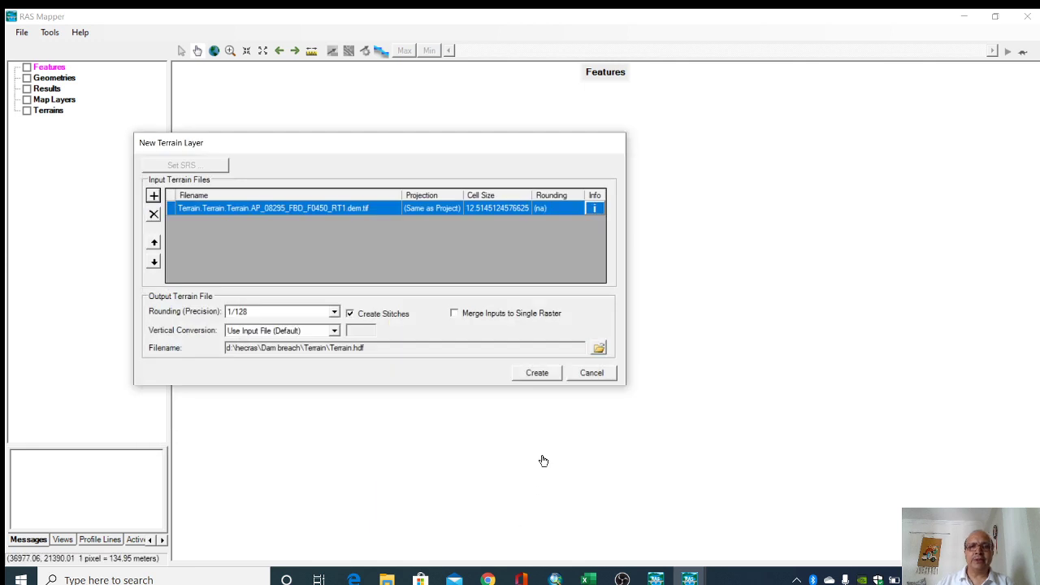
{"action": "left_click", "coordinate": [547, 374]}
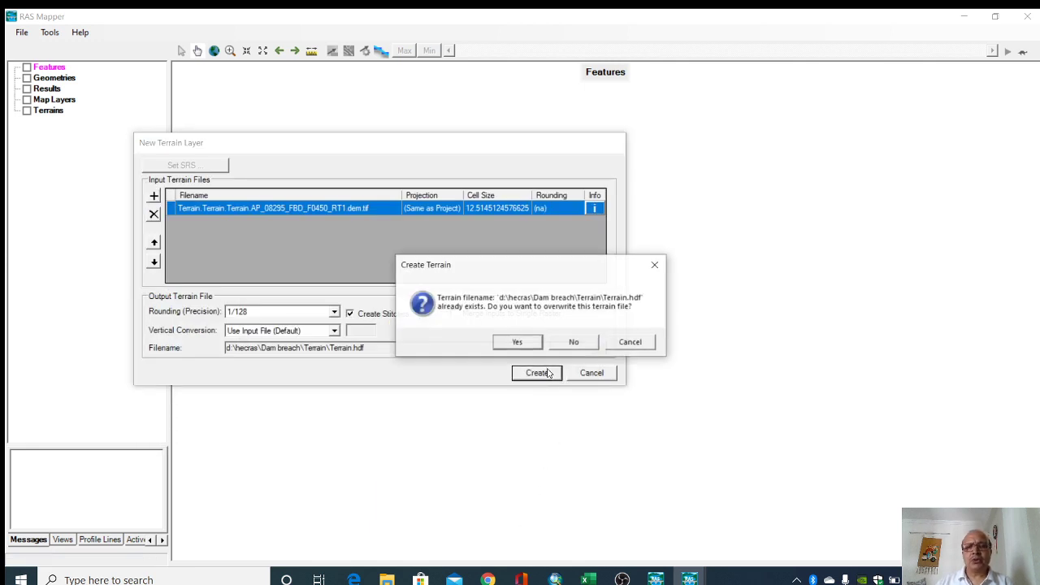
{"action": "left_click", "coordinate": [528, 344]}
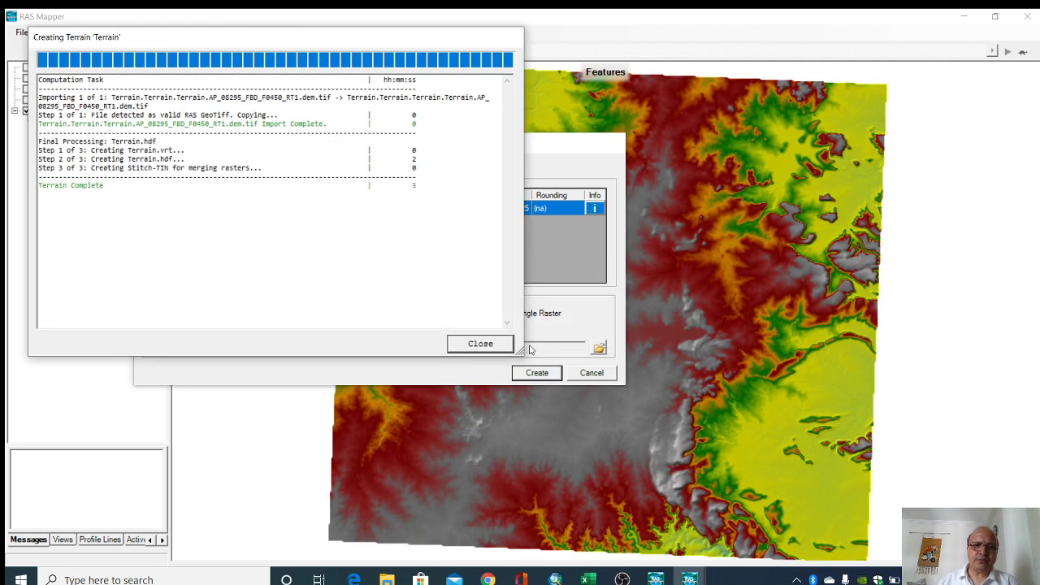
{"action": "left_click", "coordinate": [477, 348]}
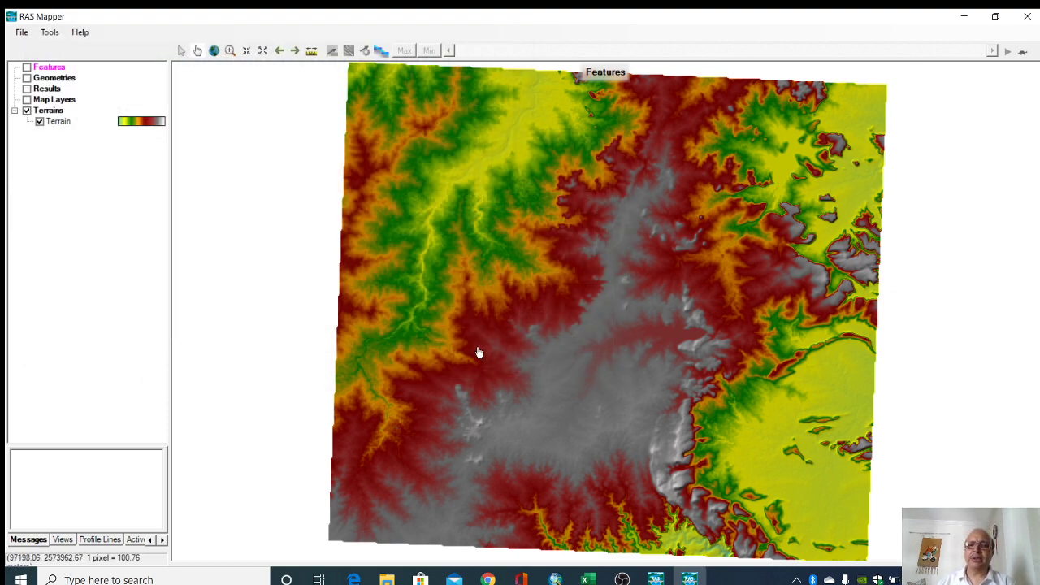
Step: Add an ArcGIS World Imagery web imagery layer under Map Layers
{"action": "left_click", "coordinate": [48, 100]}
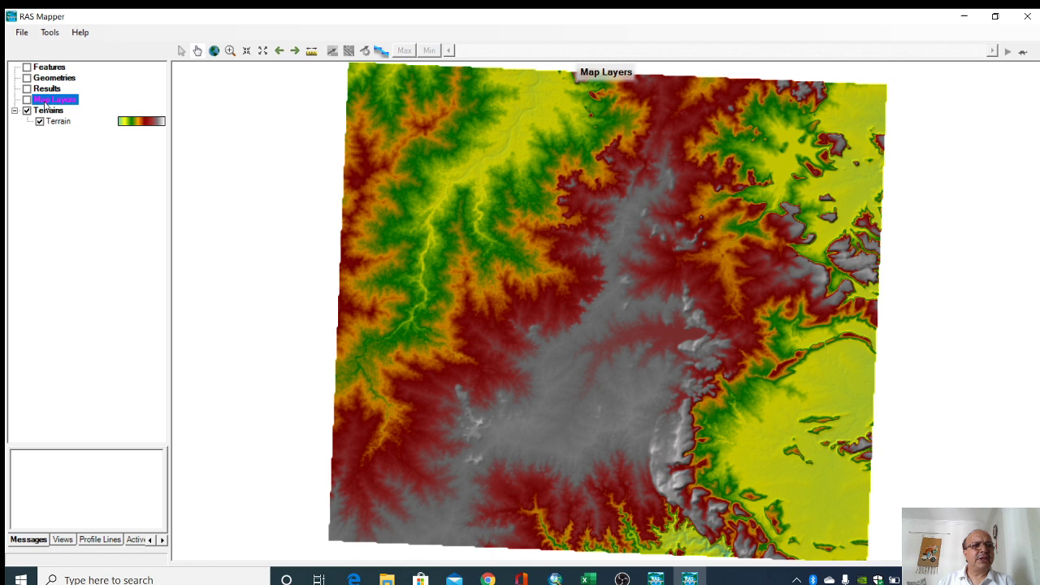
{"action": "right_click", "coordinate": [54, 104]}
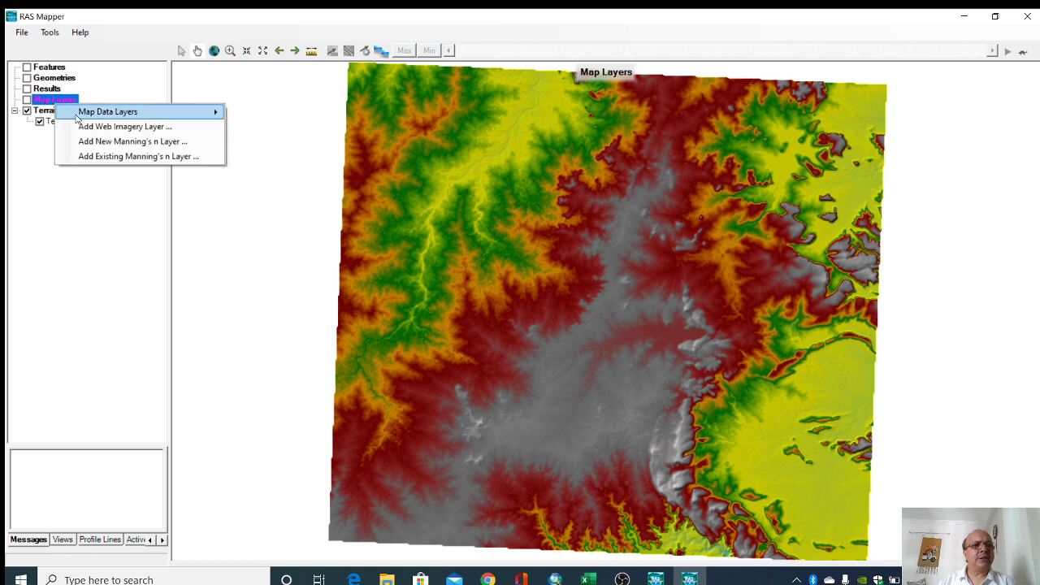
{"action": "left_click", "coordinate": [108, 130]}
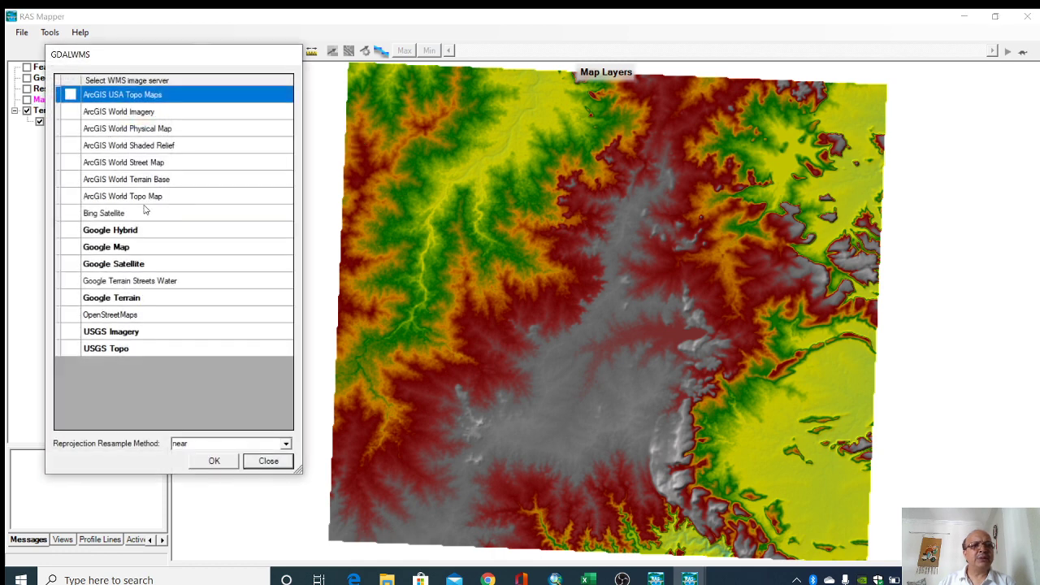
{"action": "left_click", "coordinate": [135, 116]}
{"action": "left_click", "coordinate": [214, 462]}
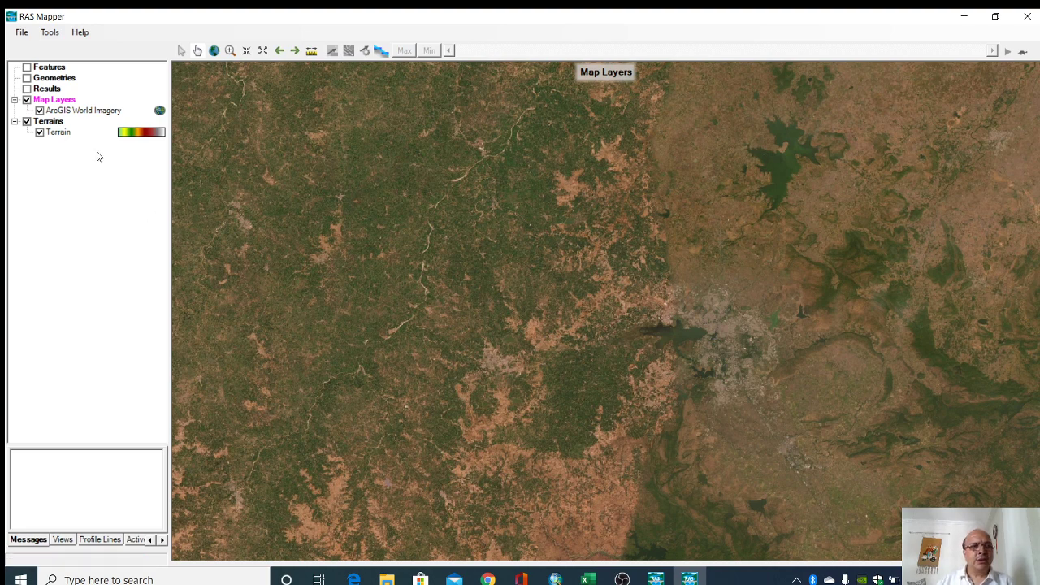
Step: Make the ArcGIS World Imagery layer partly transparent in its display properties
{"action": "right_click", "coordinate": [89, 112]}
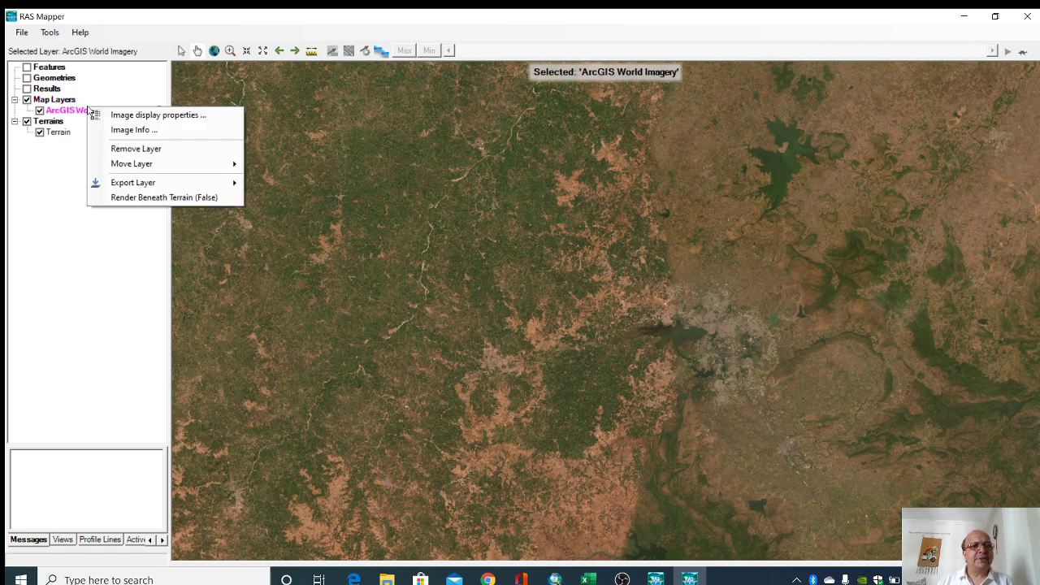
{"action": "left_click", "coordinate": [143, 115]}
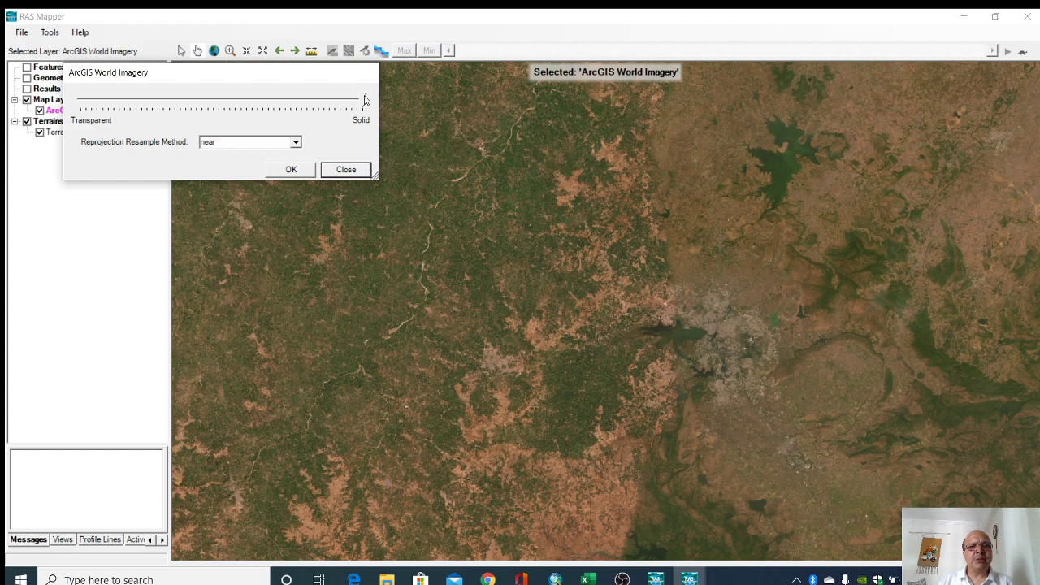
{"action": "left_click_drag", "start_coordinate": [365, 98], "coordinate": [284, 102]}
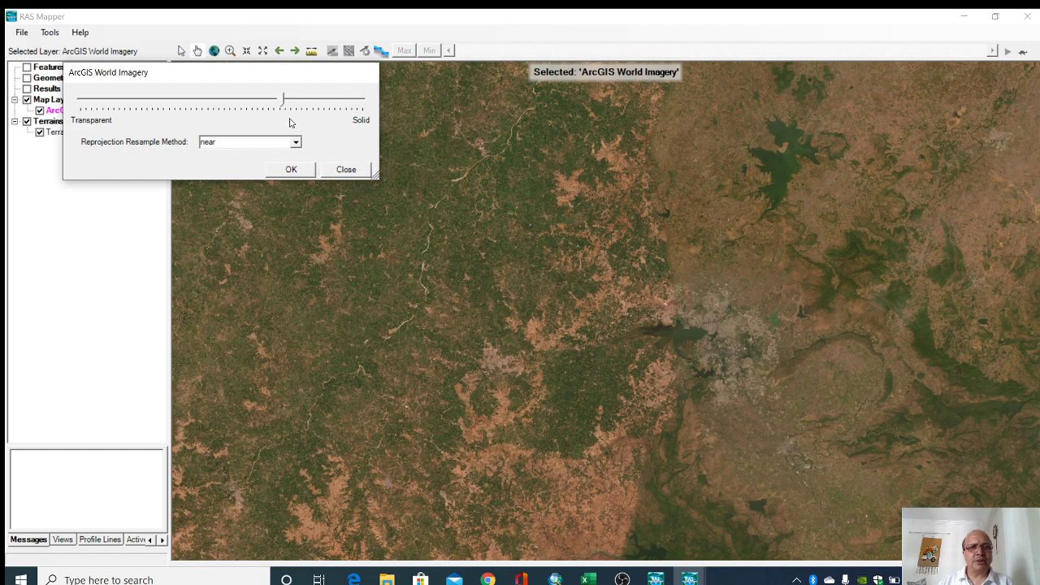
{"action": "left_click", "coordinate": [297, 170]}
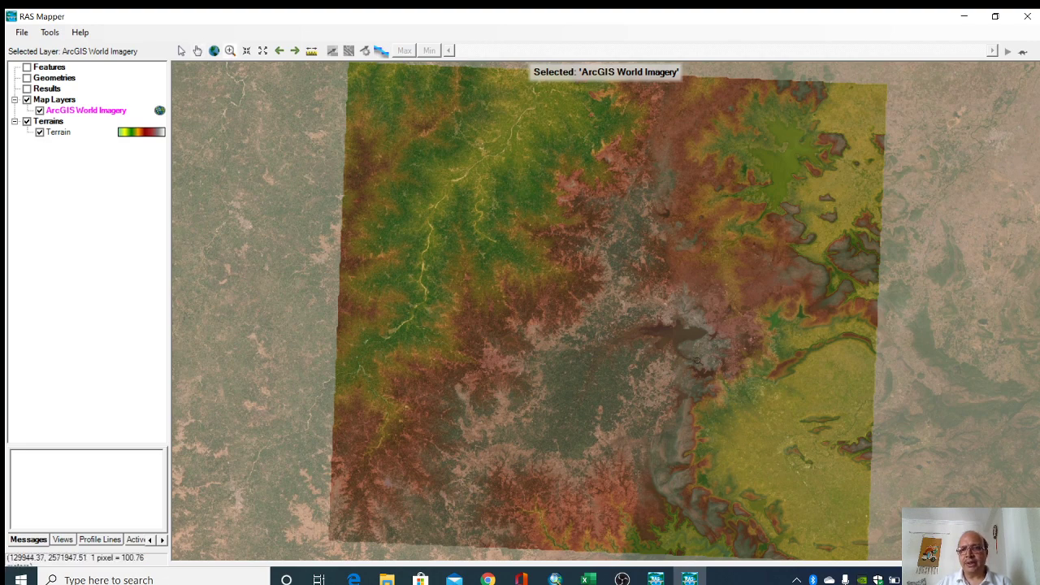
Step: Zoom and pan the map onto the town south of the lake
{"action": "left_click_drag", "start_coordinate": [696, 358], "coordinate": [867, 459]}
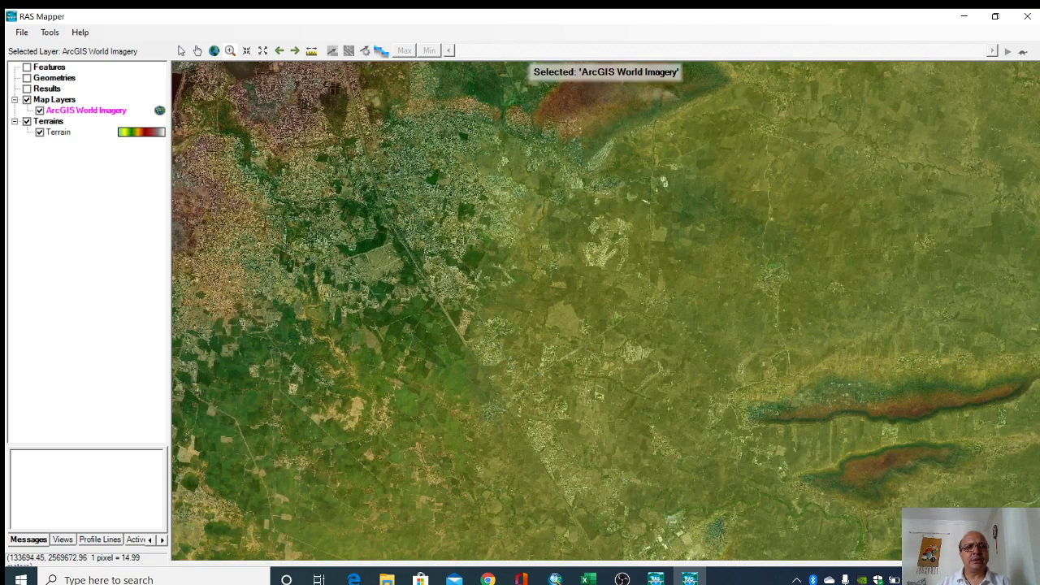
{"action": "left_click", "coordinate": [197, 51]}
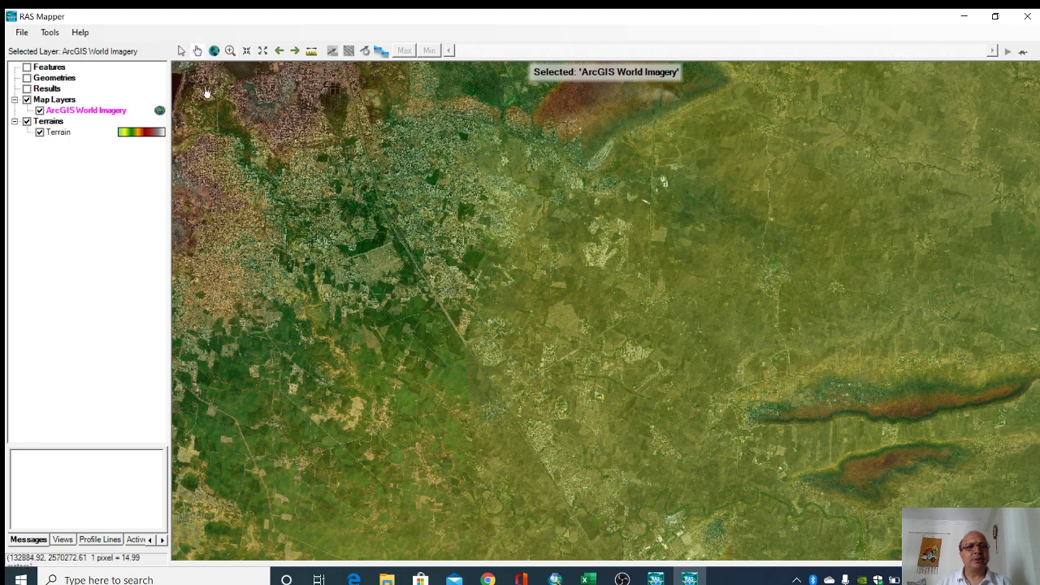
{"action": "left_click_drag", "start_coordinate": [209, 122], "coordinate": [436, 300]}
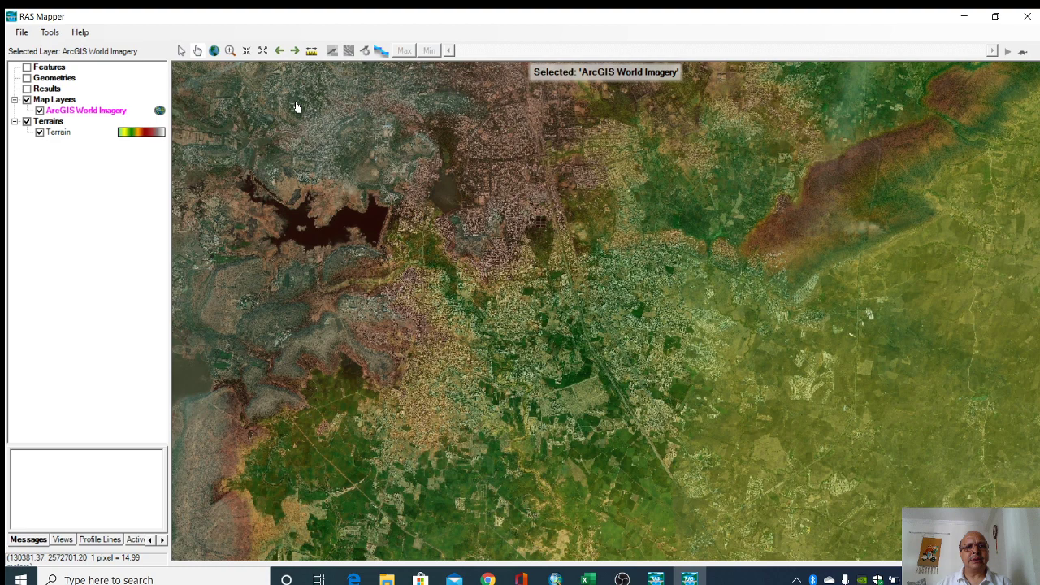
{"action": "left_click", "coordinate": [230, 50]}
{"action": "left_click_drag", "start_coordinate": [346, 169], "coordinate": [626, 506]}
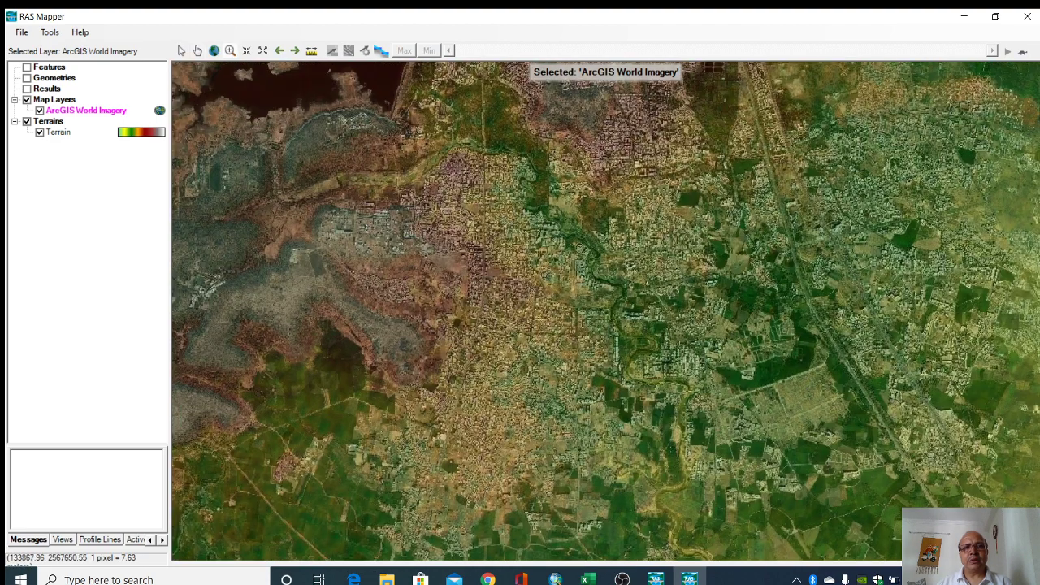
{"action": "left_click", "coordinate": [199, 52]}
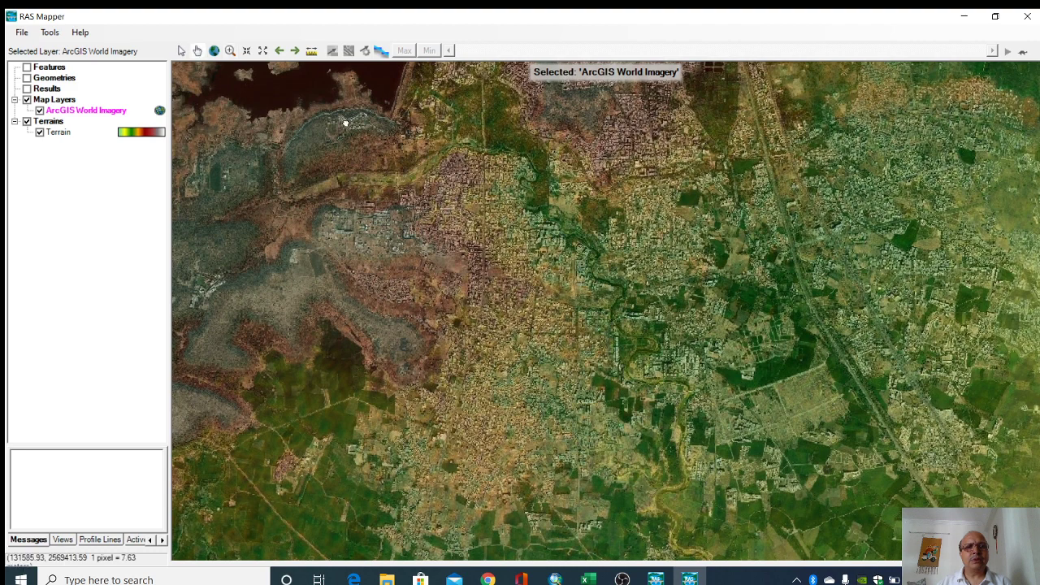
{"action": "left_click_drag", "start_coordinate": [345, 118], "coordinate": [220, 174]}
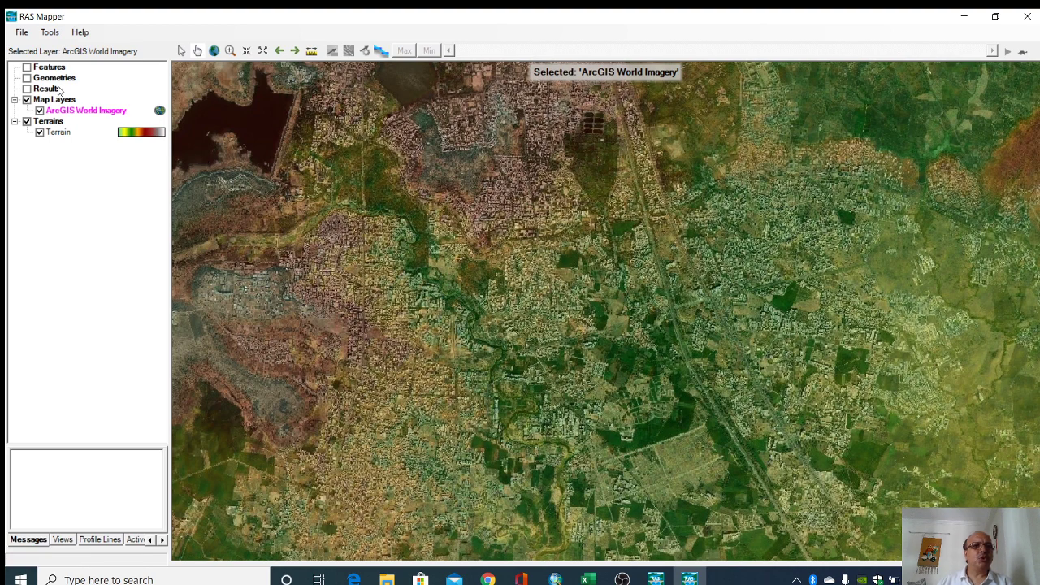
{"action": "left_click", "coordinate": [61, 80]}
Step: Add a new geometry named breach
{"action": "right_click", "coordinate": [63, 81]}
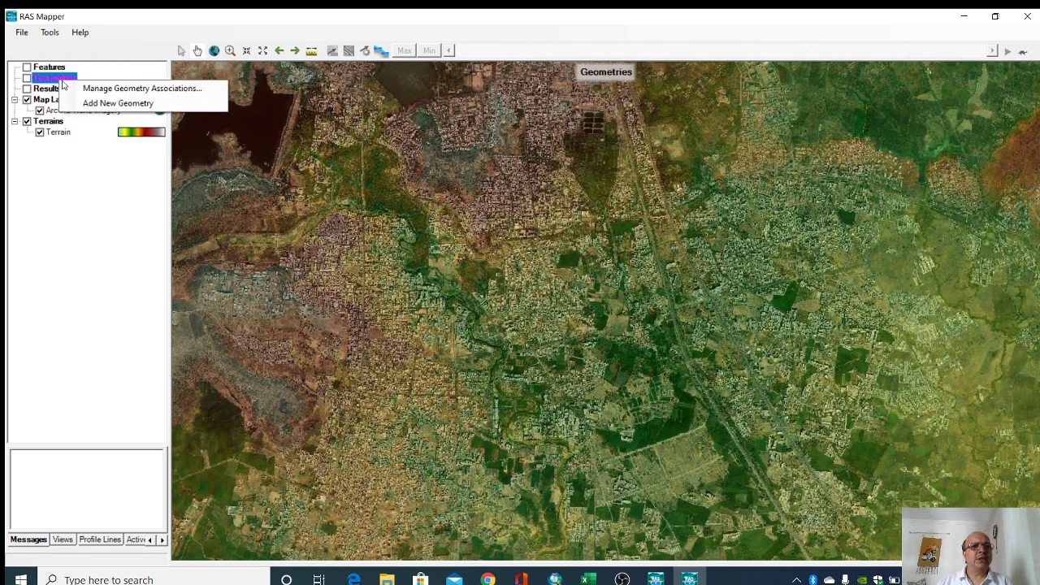
{"action": "left_click", "coordinate": [104, 106]}
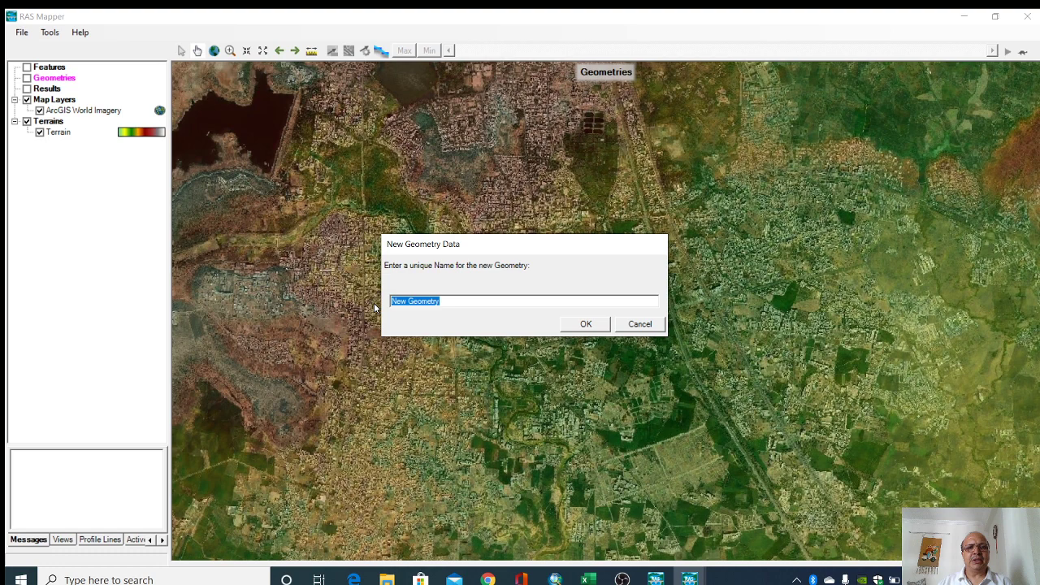
{"action": "type", "text": "br"}
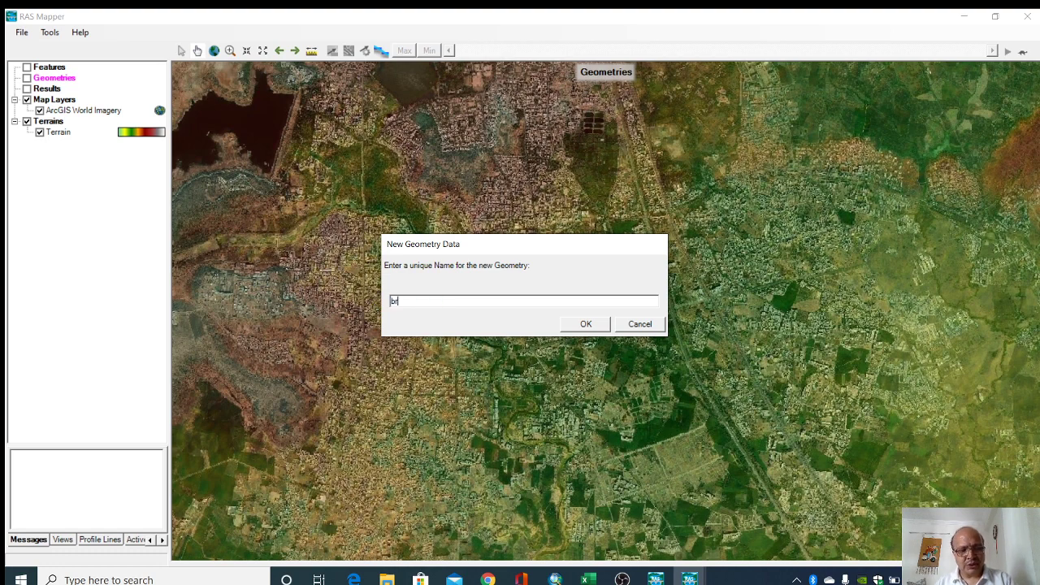
{"action": "type", "text": "eaklines"}
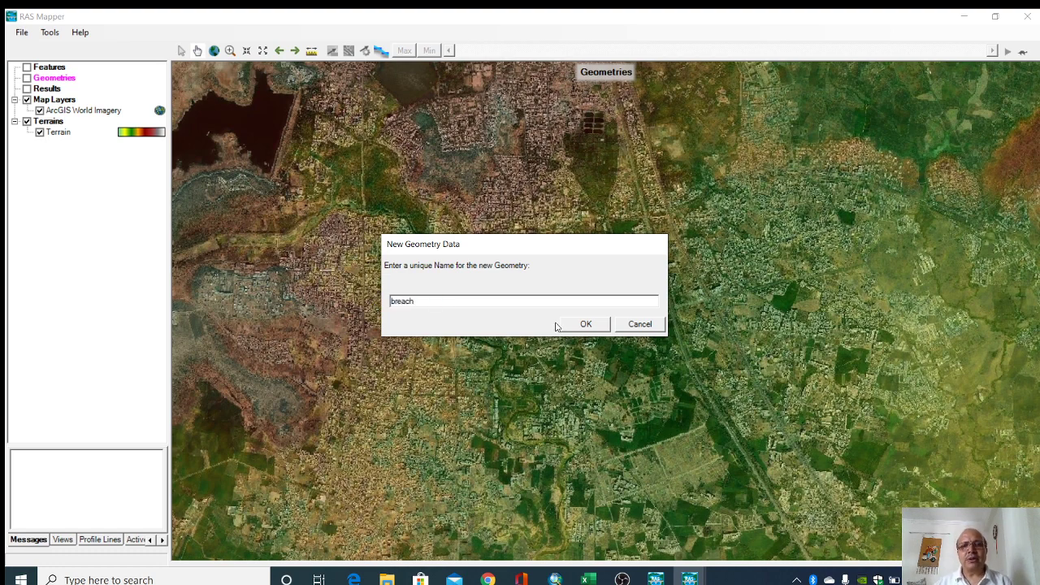
{"action": "left_click", "coordinate": [584, 324]}
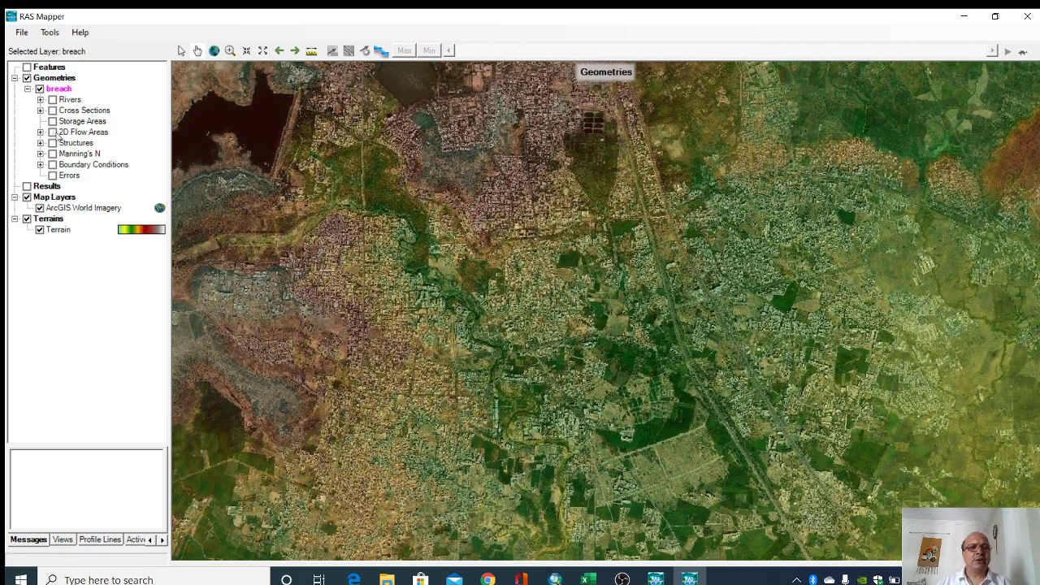
Step: Switch on and expand the 2D Flow Areas layer, selecting Perimeters
{"action": "left_click", "coordinate": [52, 131]}
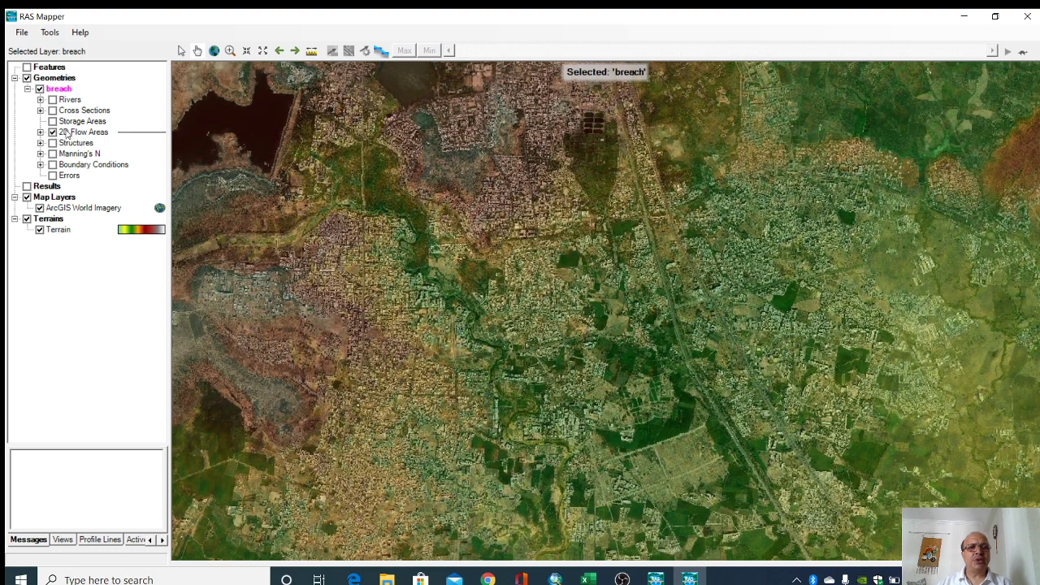
{"action": "double_click", "coordinate": [81, 132]}
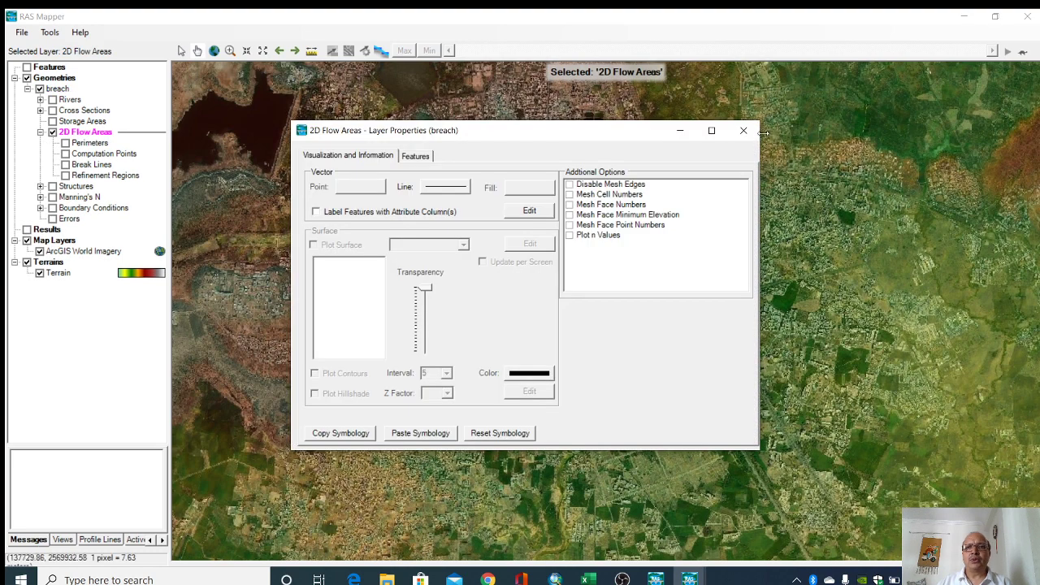
{"action": "left_click", "coordinate": [742, 130]}
{"action": "left_click", "coordinate": [87, 143]}
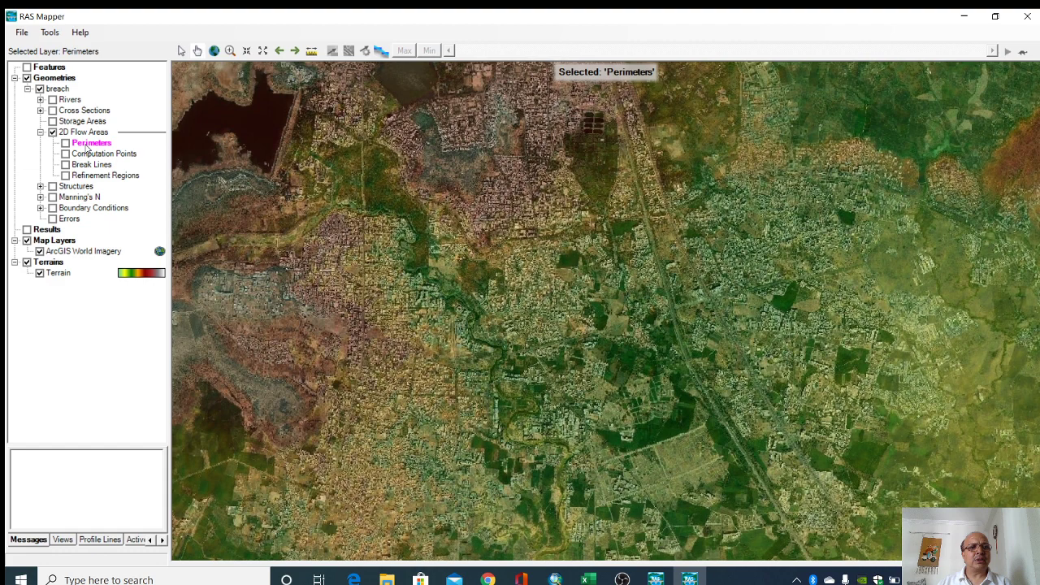
Step: Put Perimeters in edit mode and trace Perimeter 1 south from the lake's edge
{"action": "right_click", "coordinate": [86, 147]}
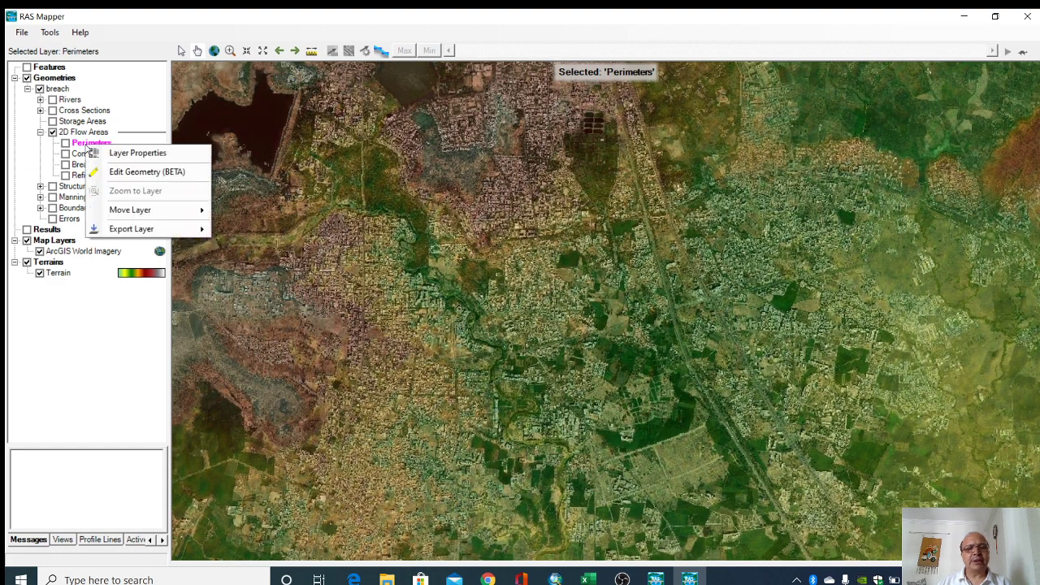
{"action": "left_click", "coordinate": [126, 172]}
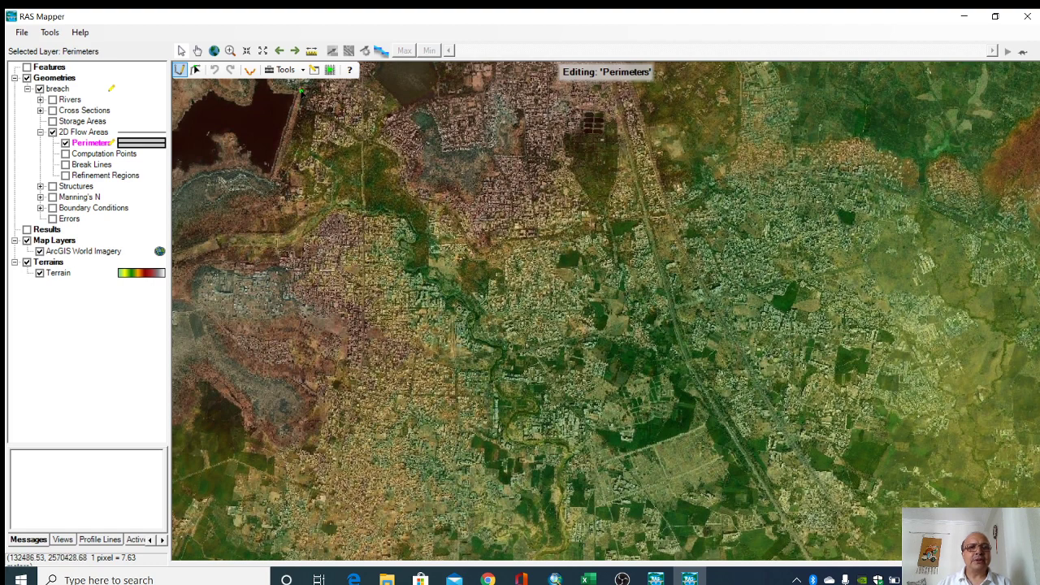
{"action": "left_click", "coordinate": [299, 92]}
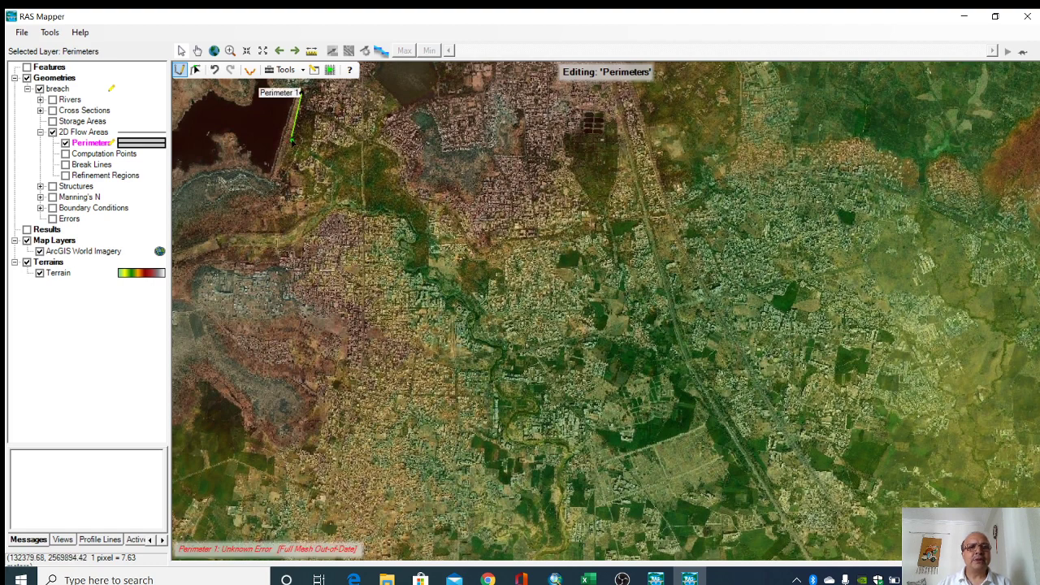
{"action": "left_click", "coordinate": [275, 176]}
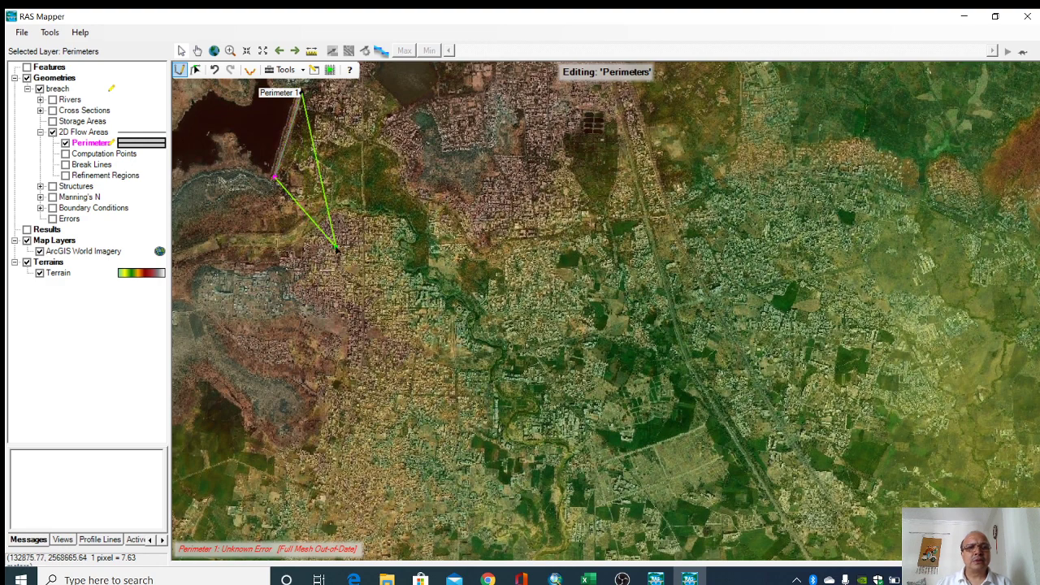
{"action": "left_click", "coordinate": [322, 259]}
{"action": "left_click", "coordinate": [412, 336]}
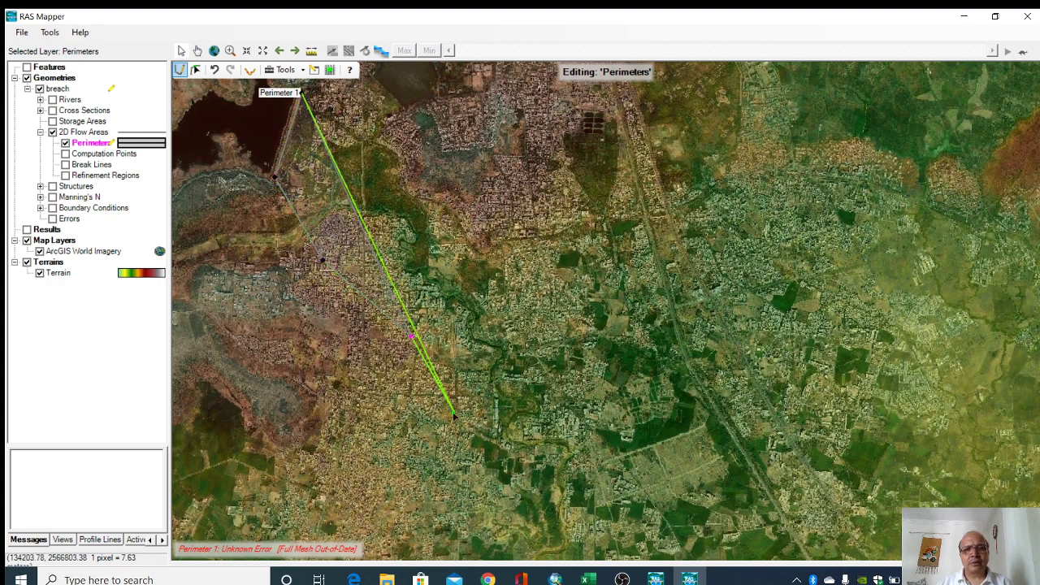
{"action": "left_click", "coordinate": [458, 438]}
{"action": "left_click", "coordinate": [472, 508]}
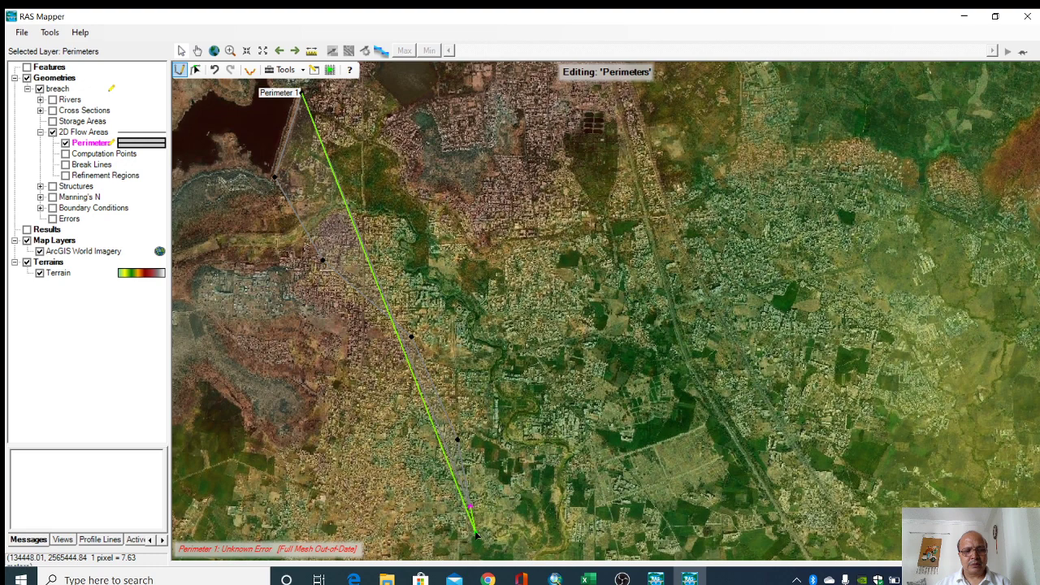
{"action": "double_click", "coordinate": [466, 551]}
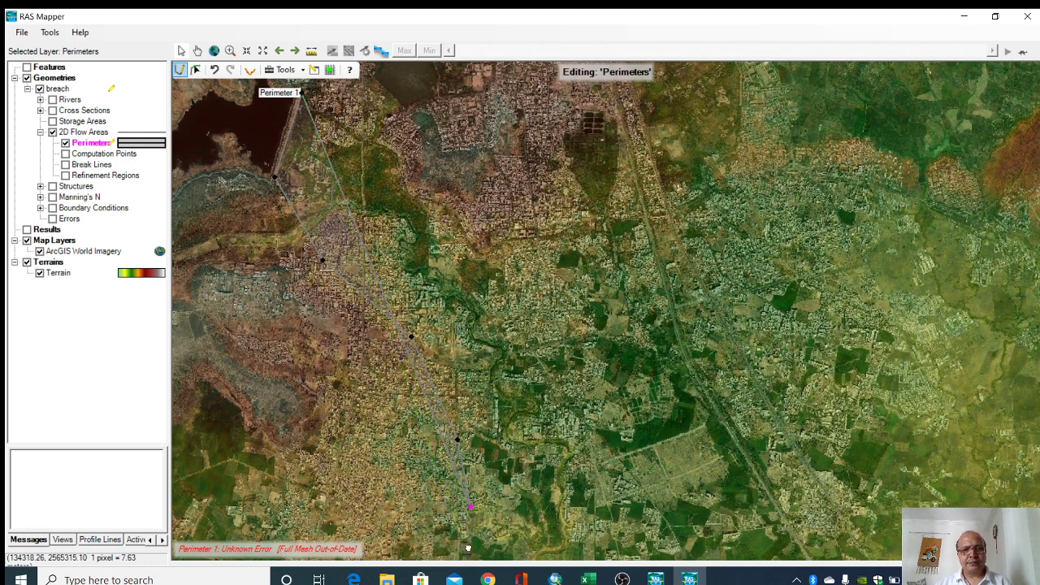
Step: Extend Perimeter 1 southeast along the southern floodplain edge toward the town
{"action": "left_click_drag", "start_coordinate": [468, 550], "coordinate": [299, 284]}
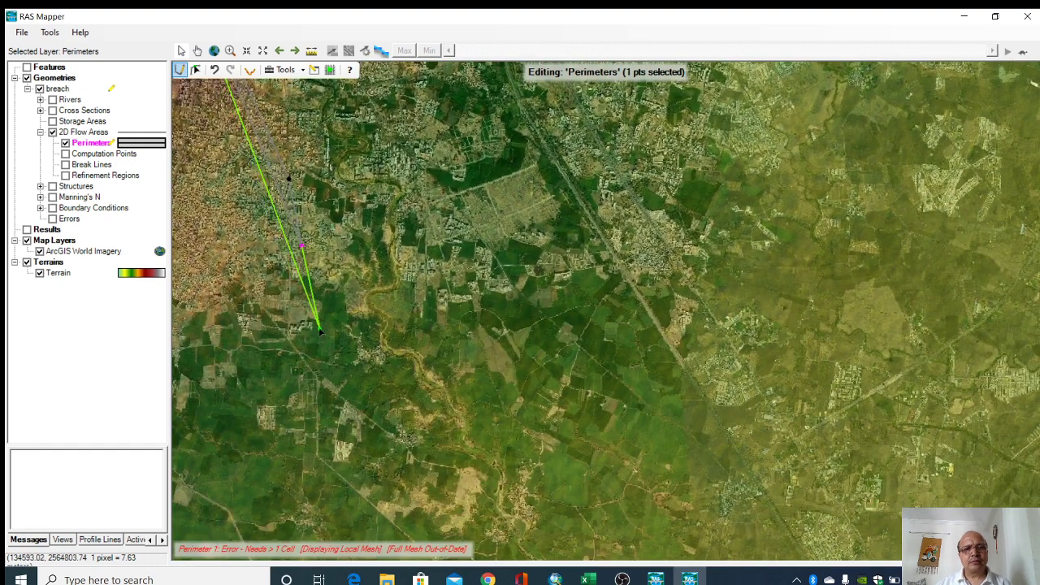
{"action": "left_click_drag", "start_coordinate": [320, 331], "coordinate": [269, 238]}
{"action": "left_click", "coordinate": [270, 238]}
{"action": "left_click", "coordinate": [330, 280]}
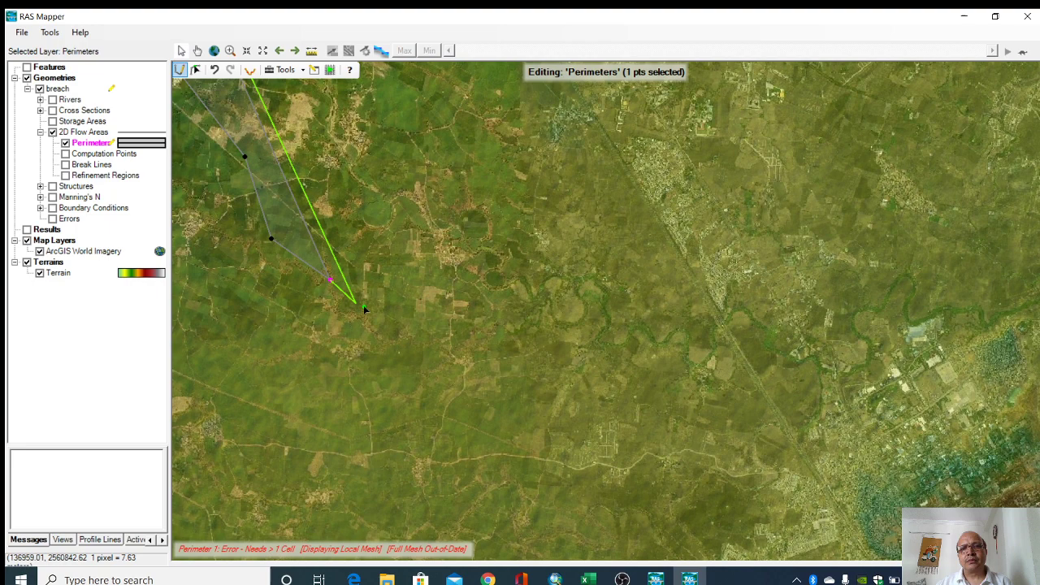
{"action": "left_click", "coordinate": [386, 324]}
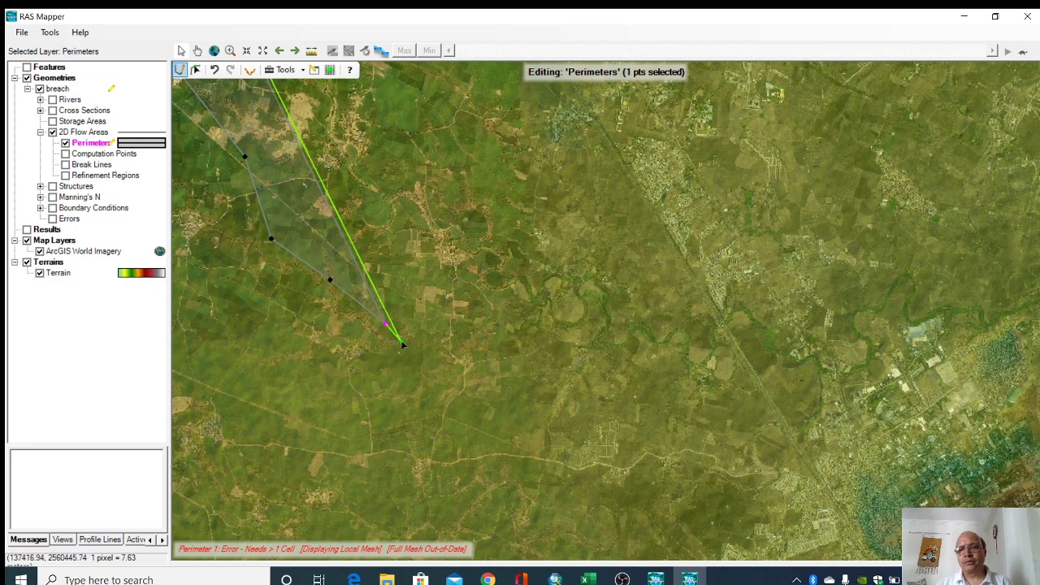
{"action": "left_click", "coordinate": [481, 393]}
{"action": "left_click", "coordinate": [595, 452]}
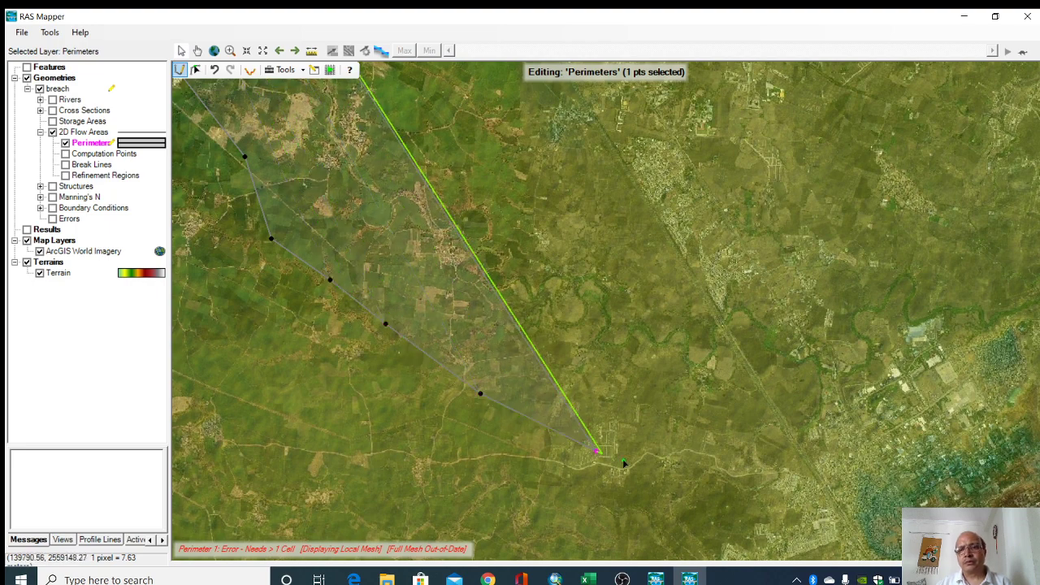
{"action": "left_click", "coordinate": [702, 496]}
{"action": "left_click", "coordinate": [899, 497]}
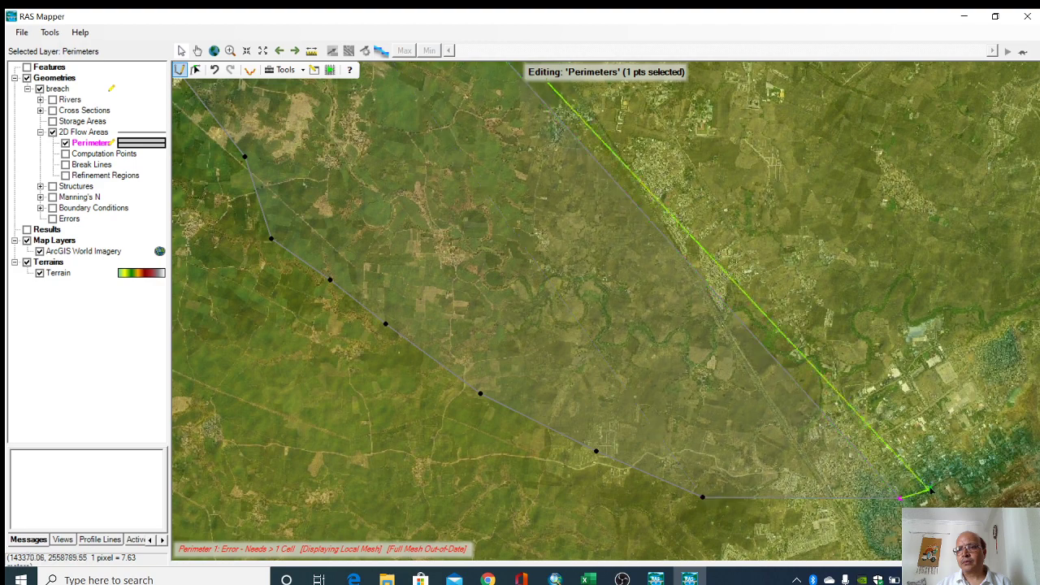
{"action": "left_click", "coordinate": [965, 461]}
{"action": "double_click", "coordinate": [998, 458]}
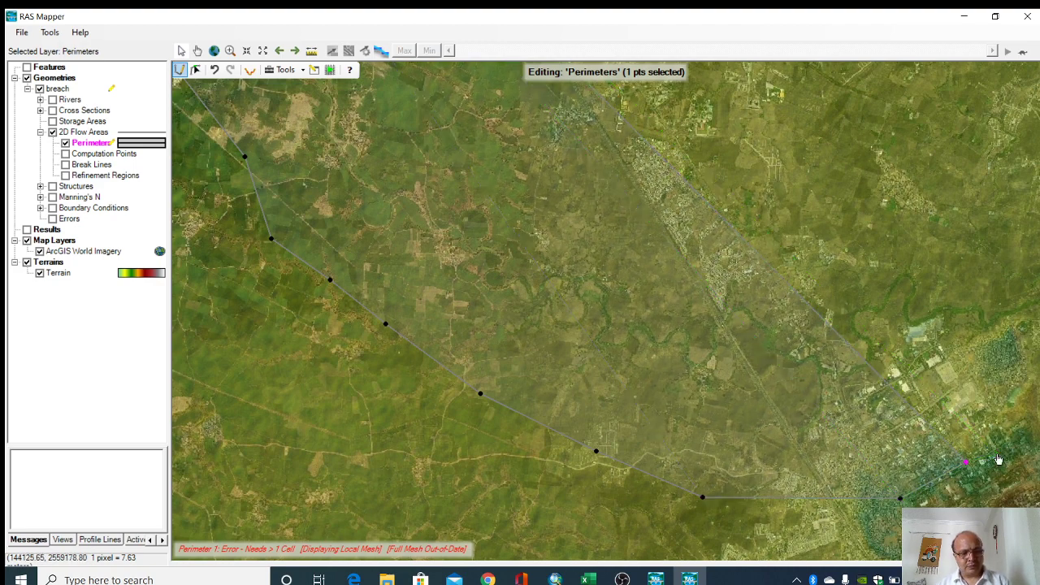
Step: Continue the perimeter northeast past the town to its eastern end
{"action": "left_click_drag", "start_coordinate": [1000, 458], "coordinate": [739, 265]}
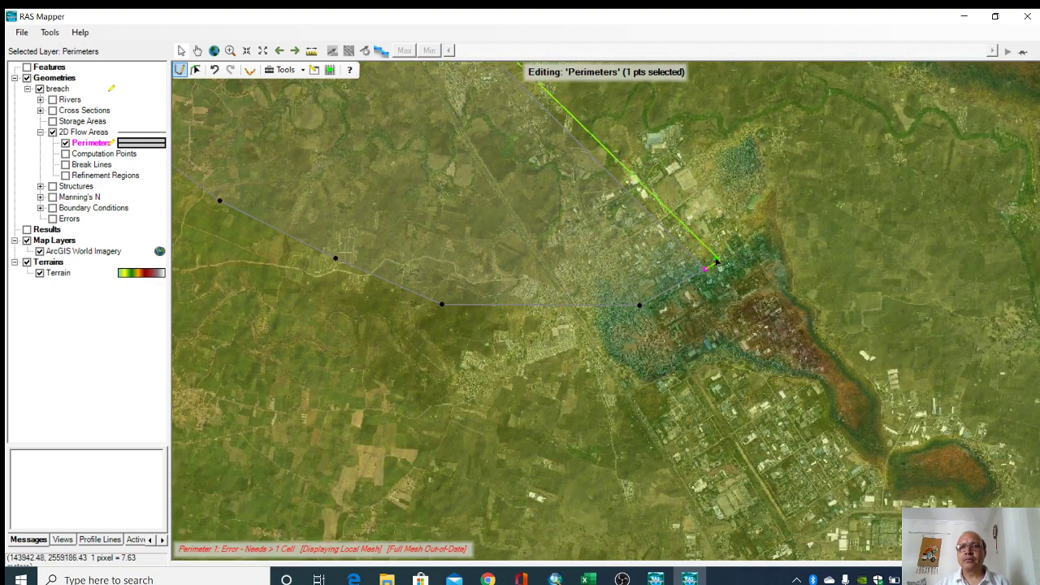
{"action": "left_click", "coordinate": [786, 230]}
{"action": "left_click", "coordinate": [866, 215]}
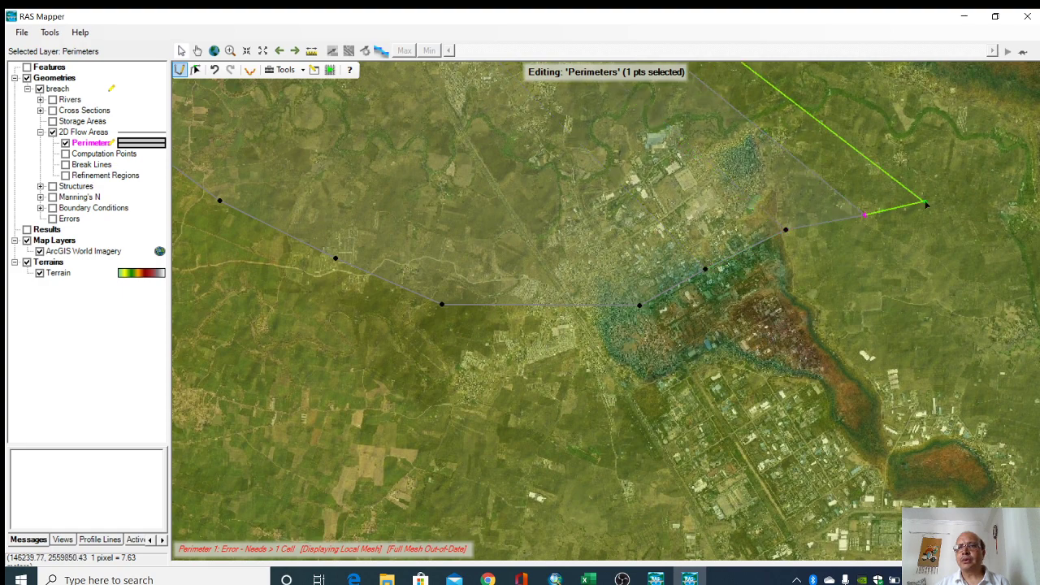
{"action": "left_click", "coordinate": [936, 203]}
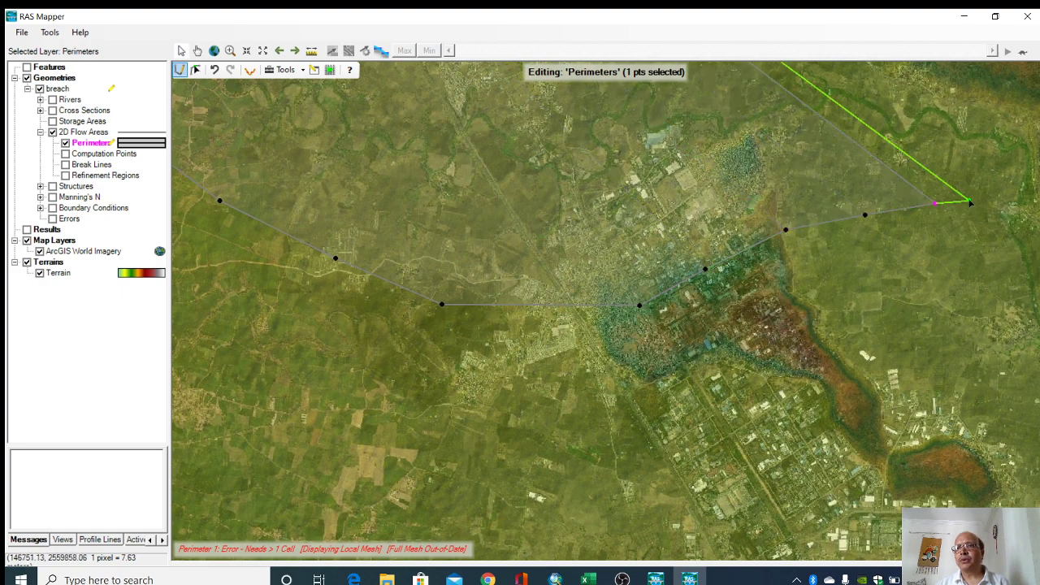
{"action": "left_click", "coordinate": [995, 264]}
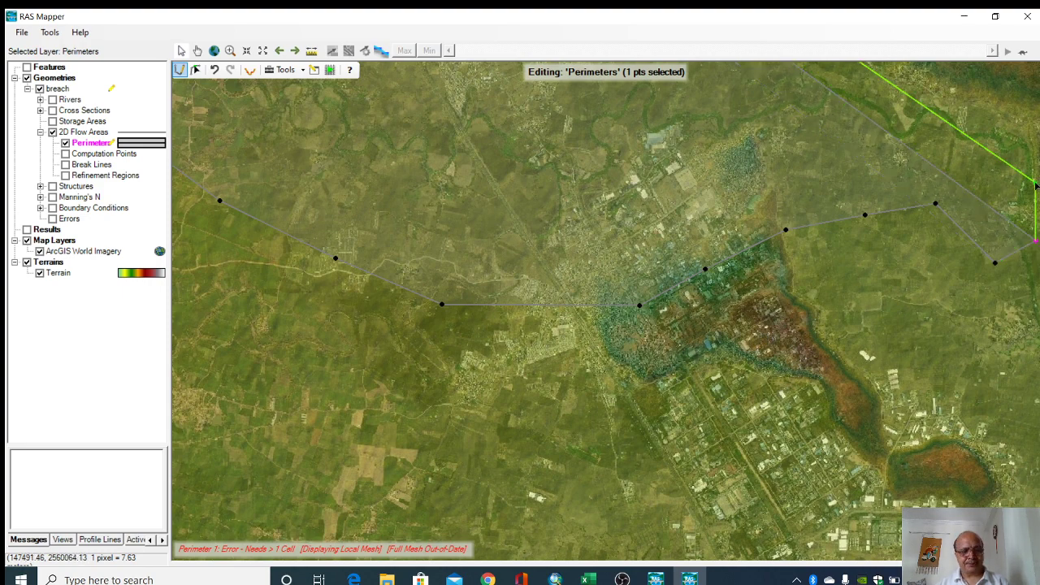
Step: Place the far eastern corner and turn the perimeter back northwest
{"action": "double_click", "coordinate": [1037, 242]}
{"action": "left_click_drag", "start_coordinate": [1031, 189], "coordinate": [642, 309]}
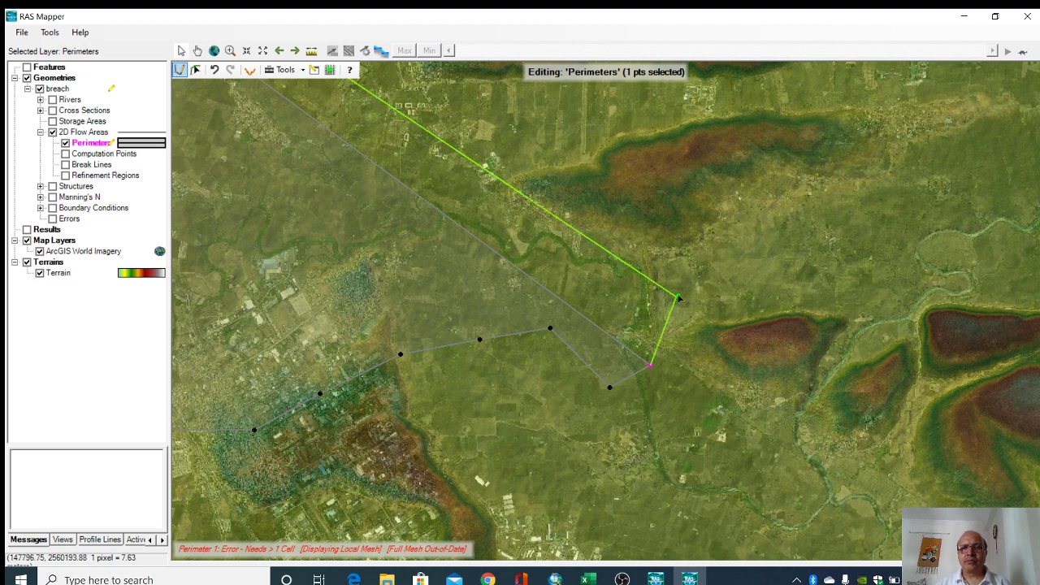
{"action": "left_click", "coordinate": [661, 204]}
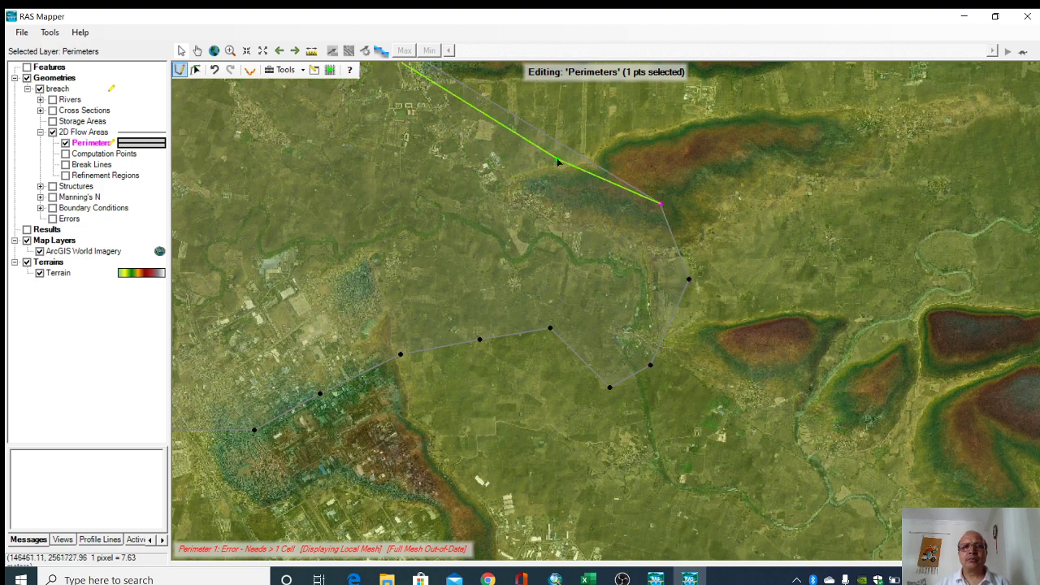
{"action": "left_click", "coordinate": [559, 159]}
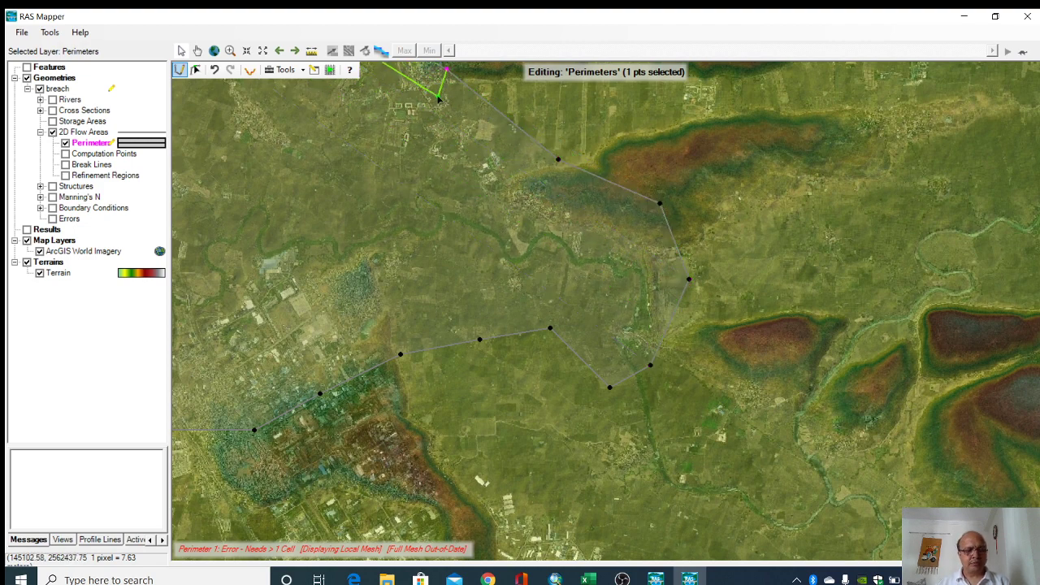
Step: Add vertices along the northern valley boundary up to the dam
{"action": "left_click_drag", "start_coordinate": [439, 101], "coordinate": [500, 215]}
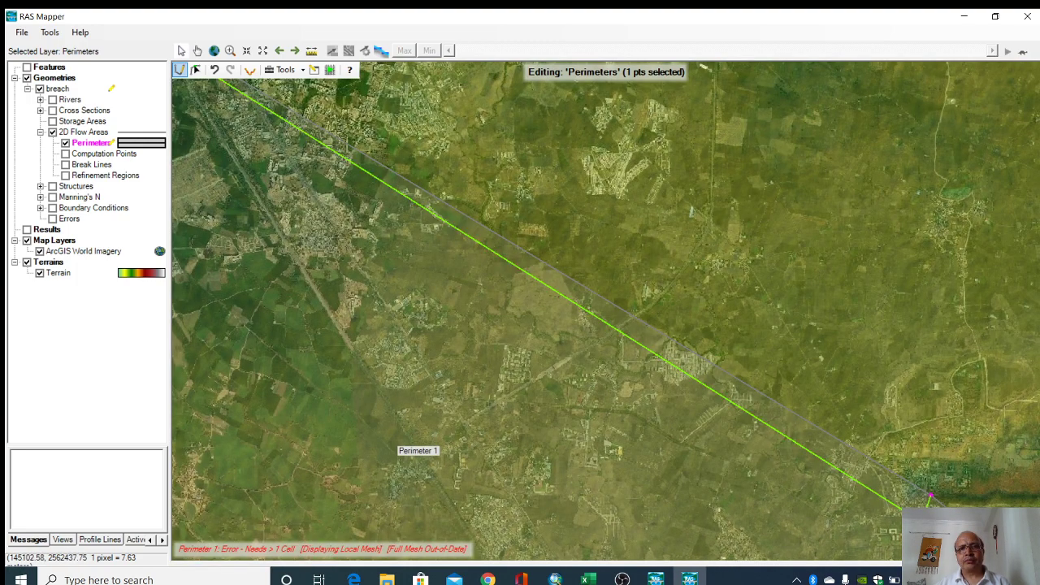
{"action": "left_click", "coordinate": [863, 433]}
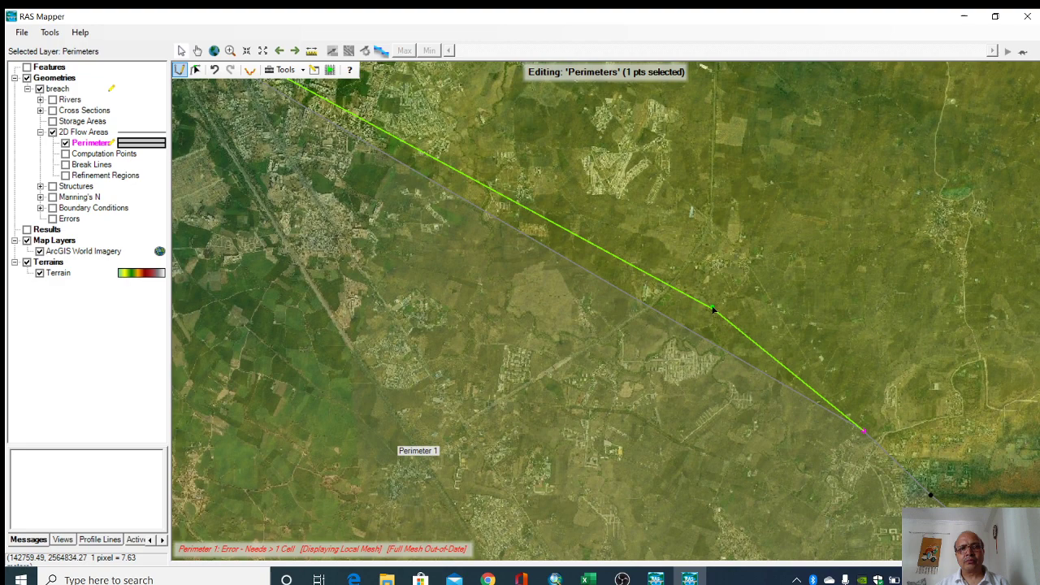
{"action": "left_click", "coordinate": [701, 291]}
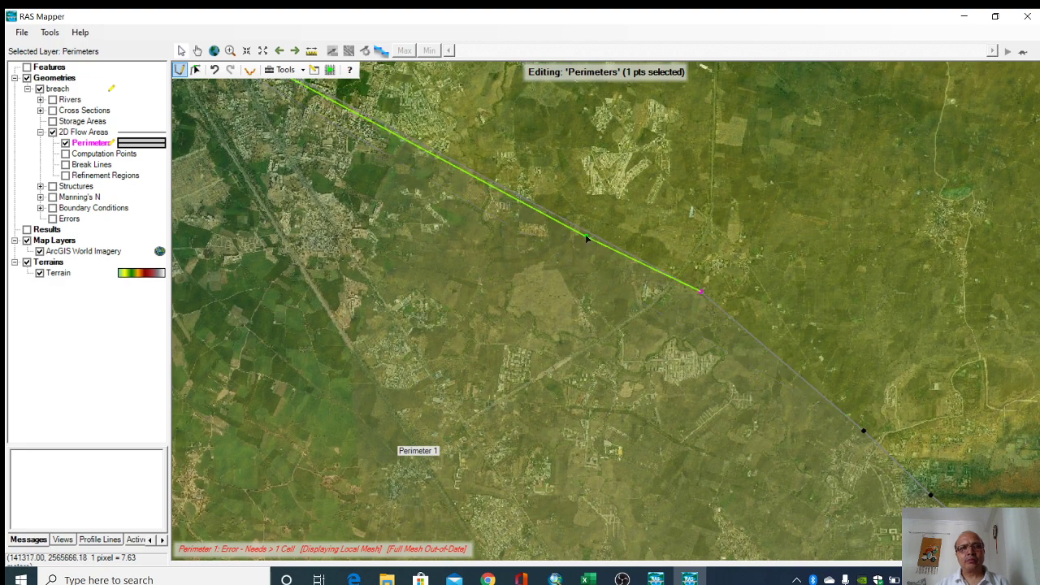
{"action": "left_click", "coordinate": [490, 190]}
{"action": "left_click", "coordinate": [256, 156]}
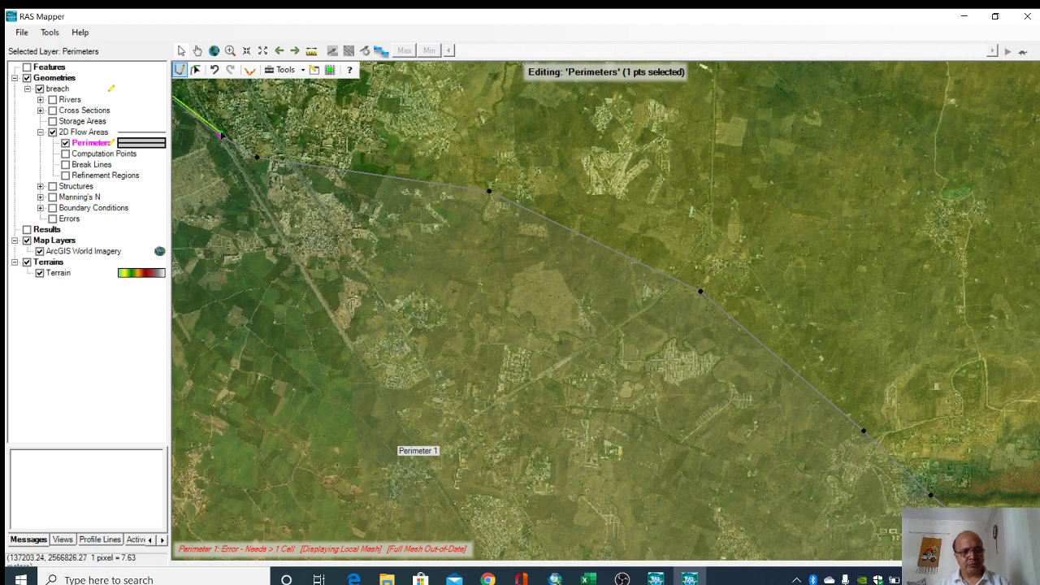
{"action": "left_click_drag", "start_coordinate": [226, 135], "coordinate": [895, 478]}
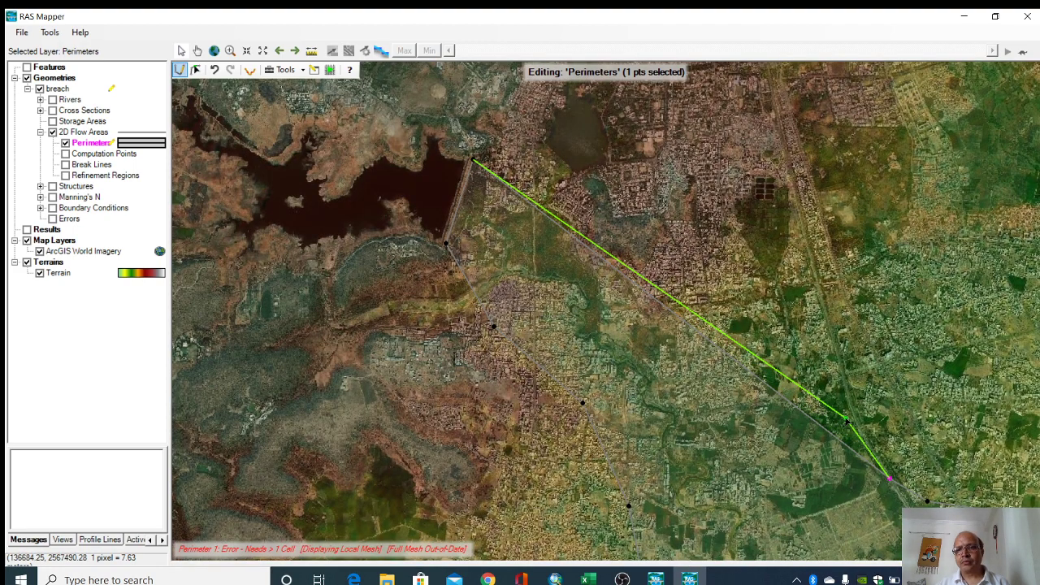
{"action": "left_click", "coordinate": [665, 240]}
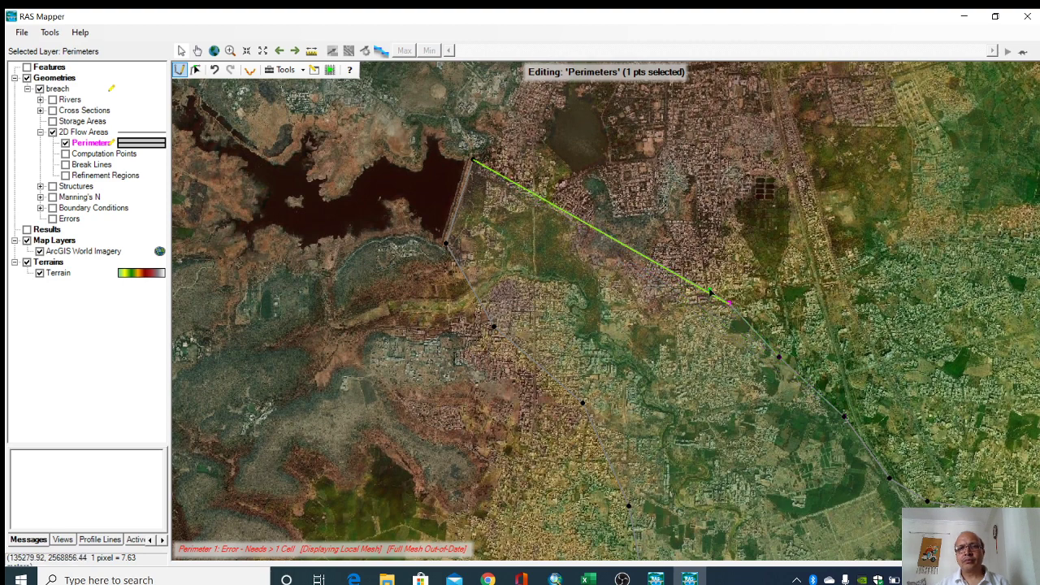
{"action": "left_click", "coordinate": [595, 210]}
Step: Close Perimeter 1 at the dam, keep its default name, and select Storage Areas for editing
{"action": "double_click", "coordinate": [522, 165]}
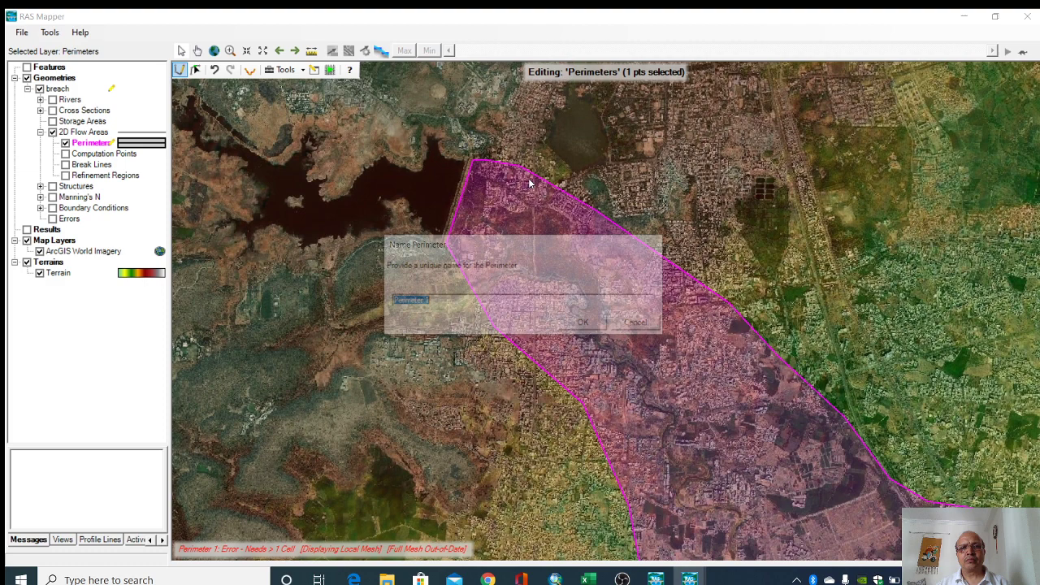
{"action": "left_click", "coordinate": [585, 324]}
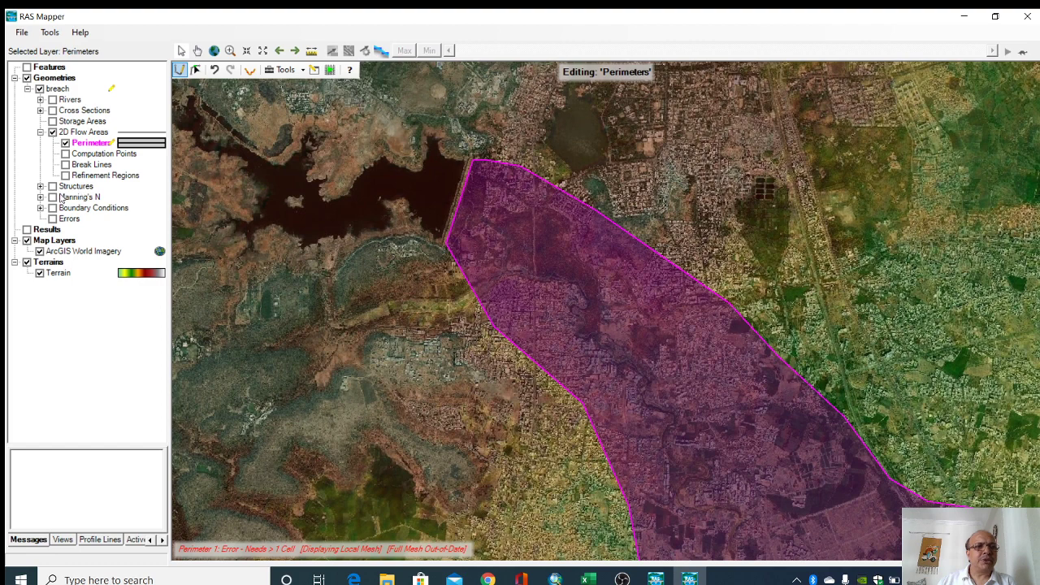
{"action": "left_click", "coordinate": [77, 121]}
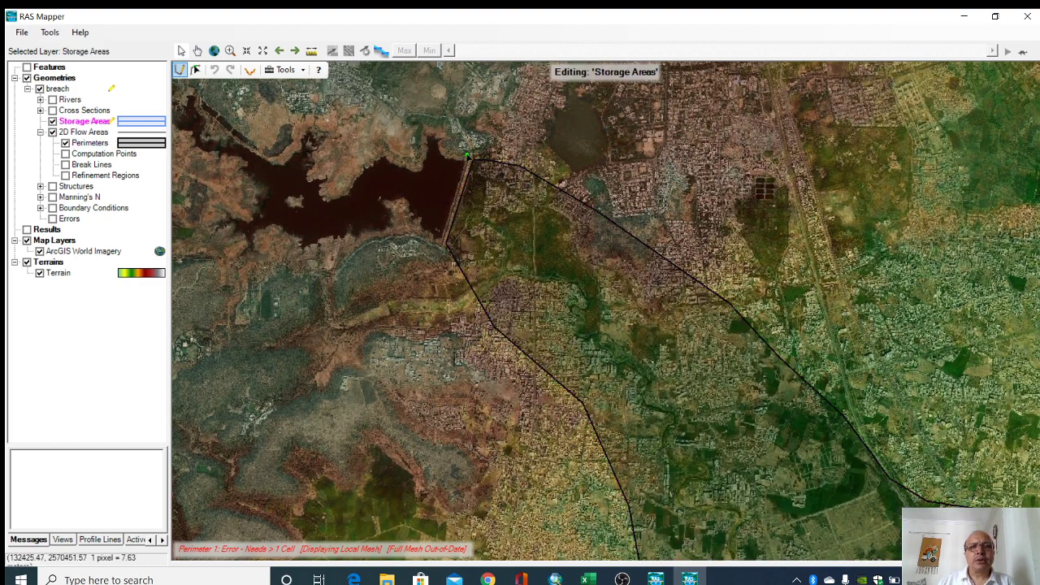
Step: Begin the storage area outline at the dam and trace the reservoir's southern shore
{"action": "double_click", "coordinate": [465, 165]}
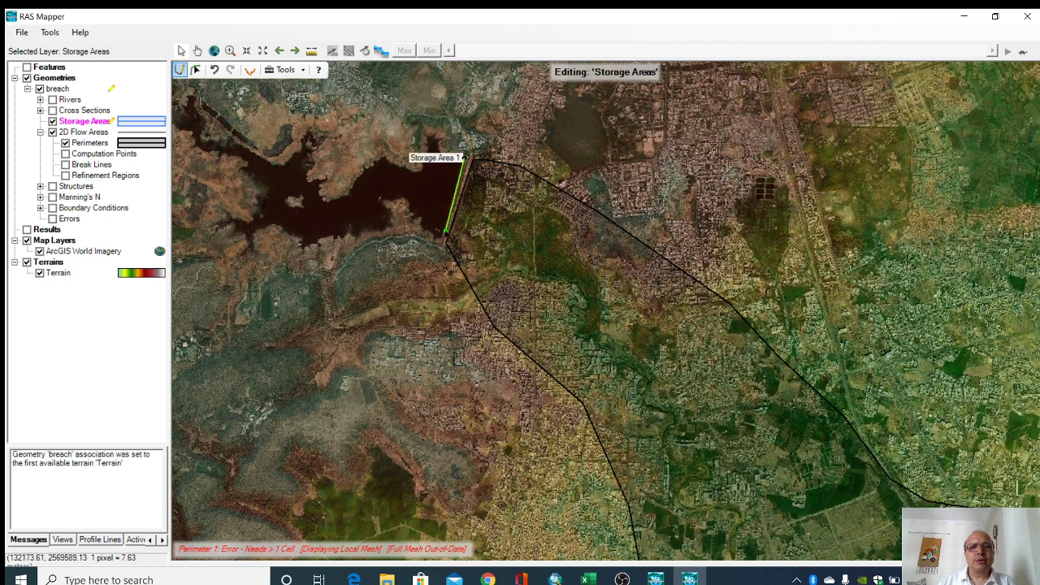
{"action": "left_click", "coordinate": [439, 241]}
{"action": "left_click", "coordinate": [415, 224]}
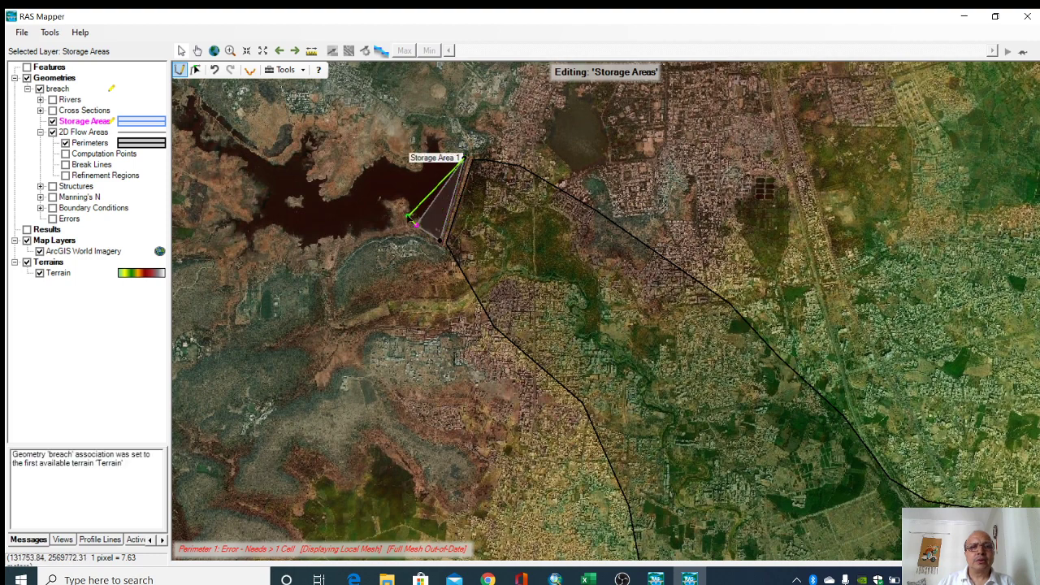
{"action": "left_click", "coordinate": [406, 205]}
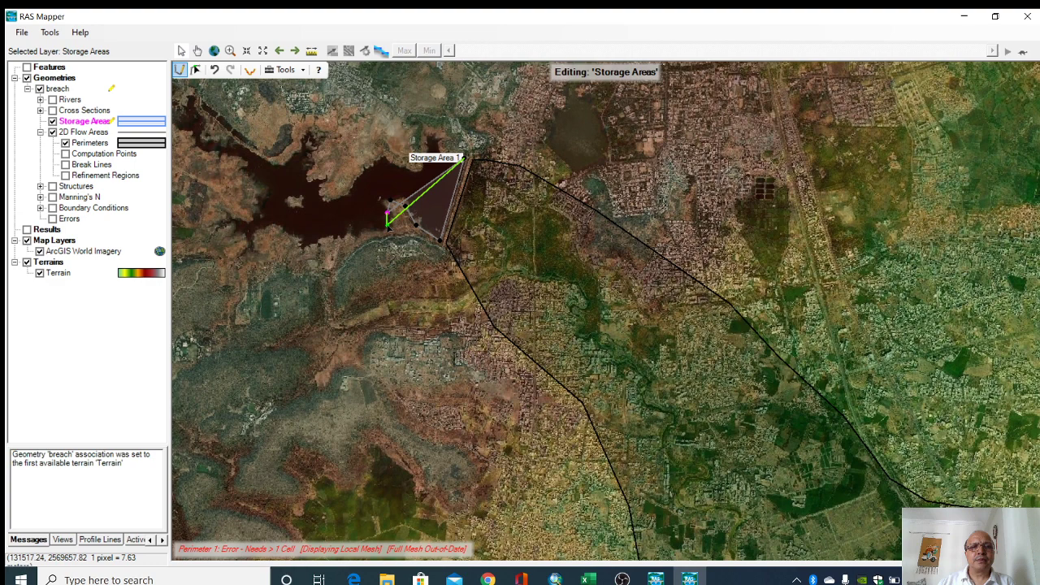
{"action": "left_click", "coordinate": [391, 199]}
{"action": "left_click", "coordinate": [386, 213]}
{"action": "left_click", "coordinate": [376, 232]}
{"action": "left_click", "coordinate": [356, 235]}
{"action": "left_click", "coordinate": [325, 238]}
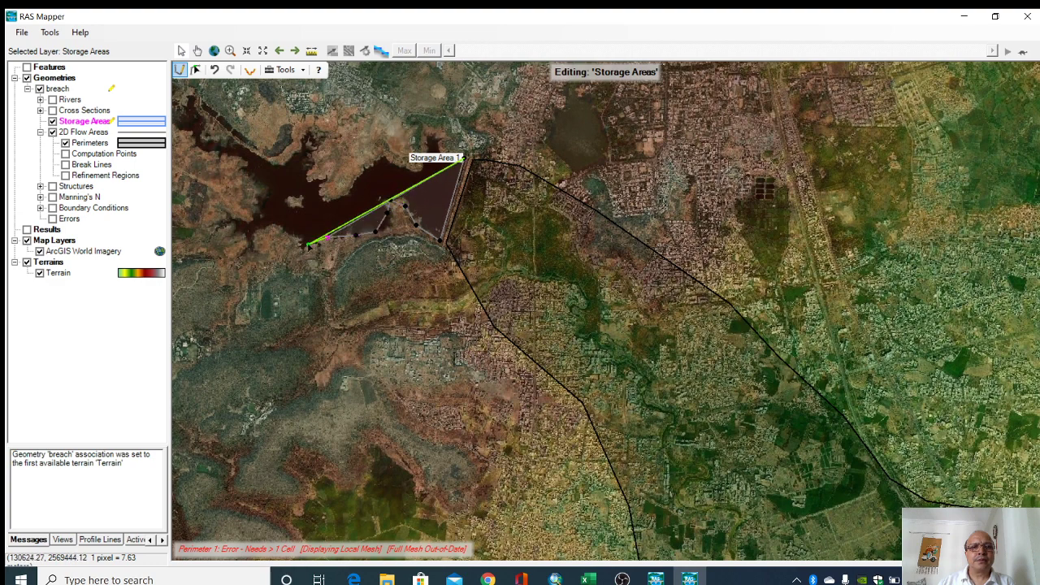
{"action": "left_click", "coordinate": [302, 242]}
Step: Continue the outline around the reservoir's western end and northwest shore, then pan to the whole reservoir
{"action": "left_click", "coordinate": [265, 234]}
{"action": "left_click", "coordinate": [238, 238]}
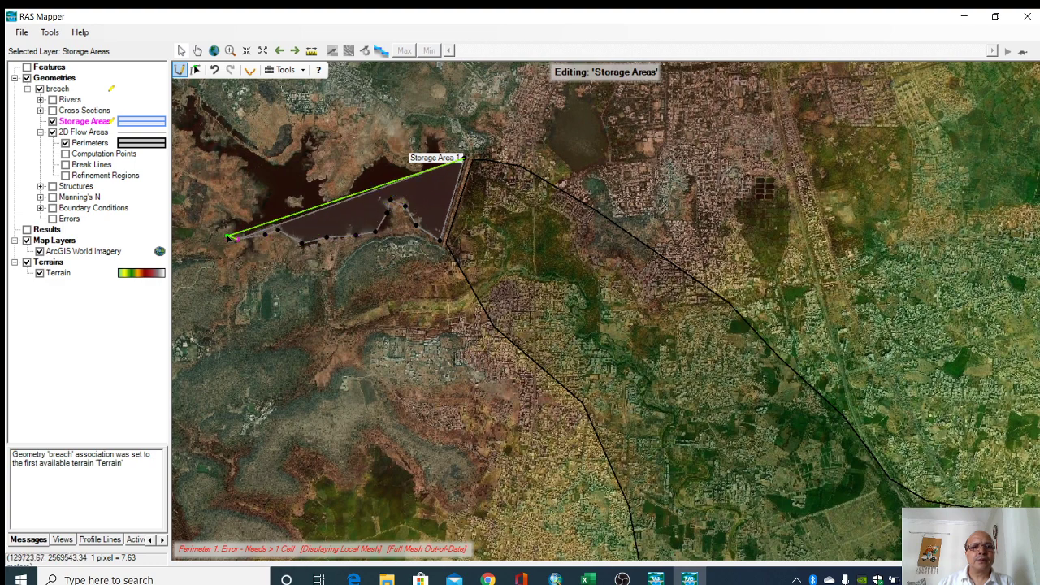
{"action": "left_click", "coordinate": [217, 221]}
{"action": "left_click", "coordinate": [231, 209]}
{"action": "left_click", "coordinate": [254, 213]}
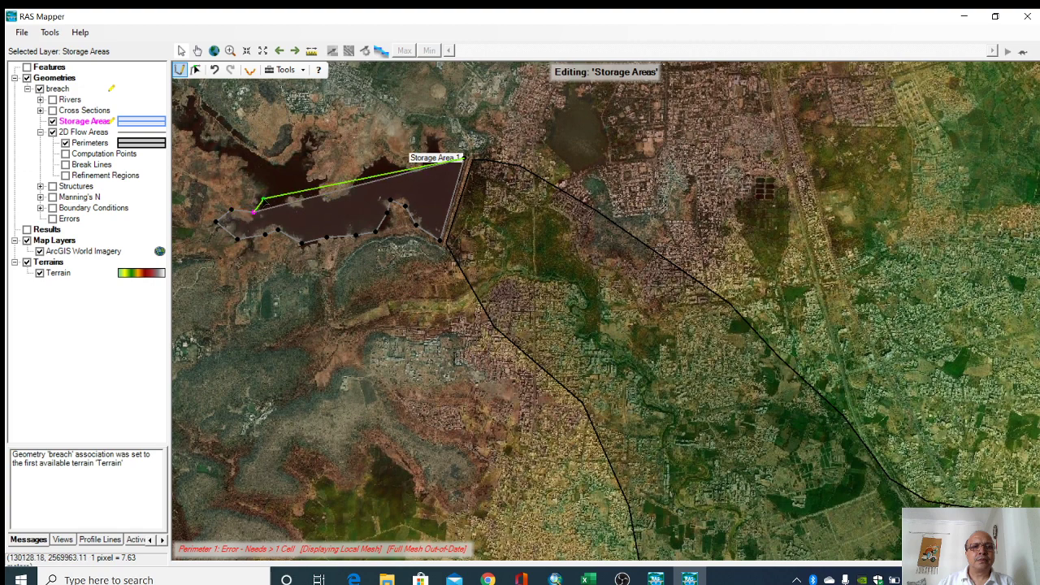
{"action": "left_click", "coordinate": [264, 189]}
{"action": "left_click", "coordinate": [248, 170]}
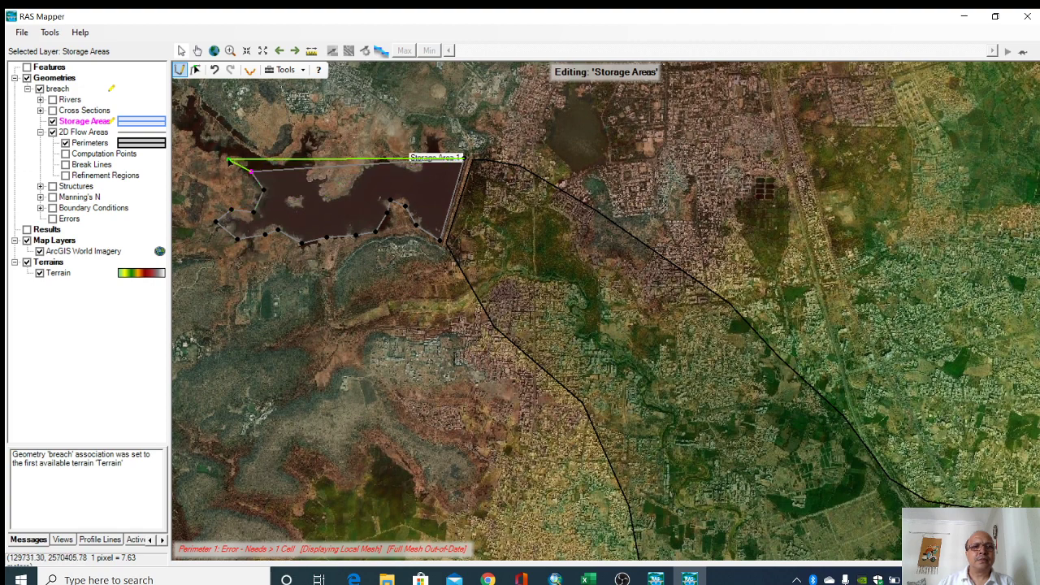
{"action": "left_click", "coordinate": [228, 158]}
{"action": "left_click", "coordinate": [203, 151]}
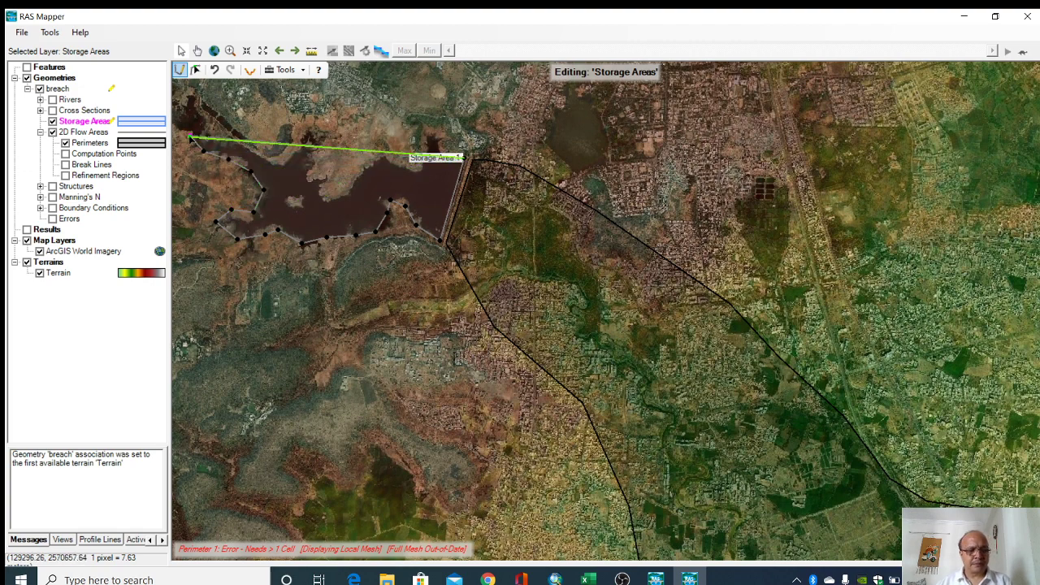
{"action": "double_click", "coordinate": [190, 139]}
{"action": "left_click_drag", "start_coordinate": [193, 140], "coordinate": [533, 299]}
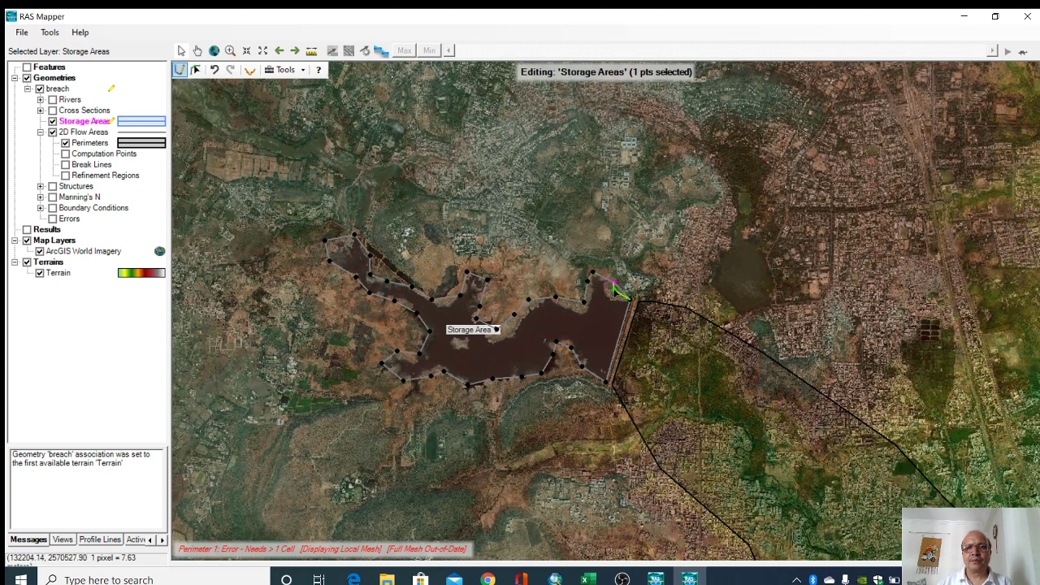
Step: Close the reservoir polygon as Storage Area 1, save the breach geometry, and exit RAS Mapper
{"action": "double_click", "coordinate": [621, 299]}
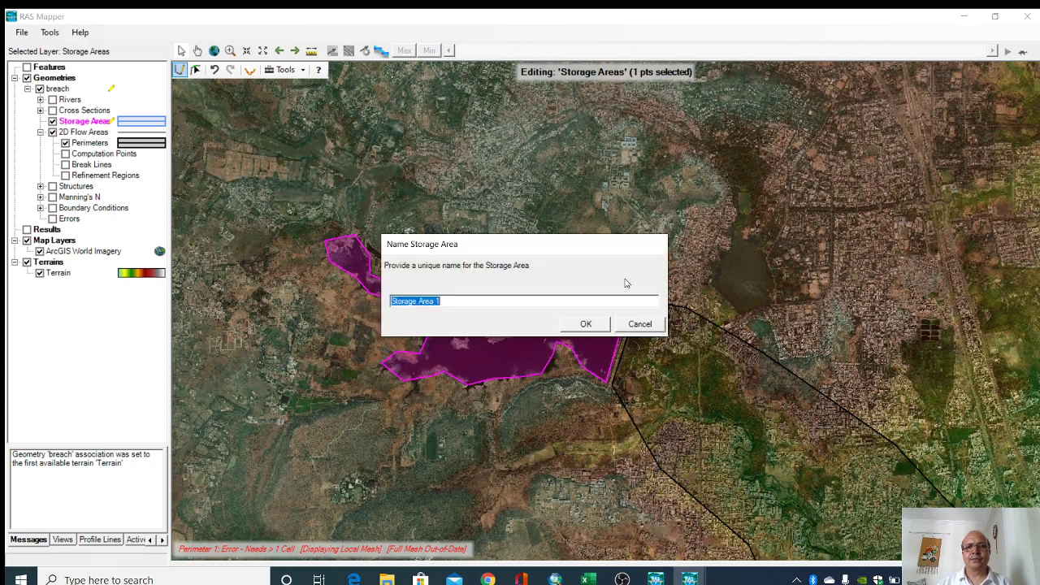
{"action": "left_click", "coordinate": [591, 324]}
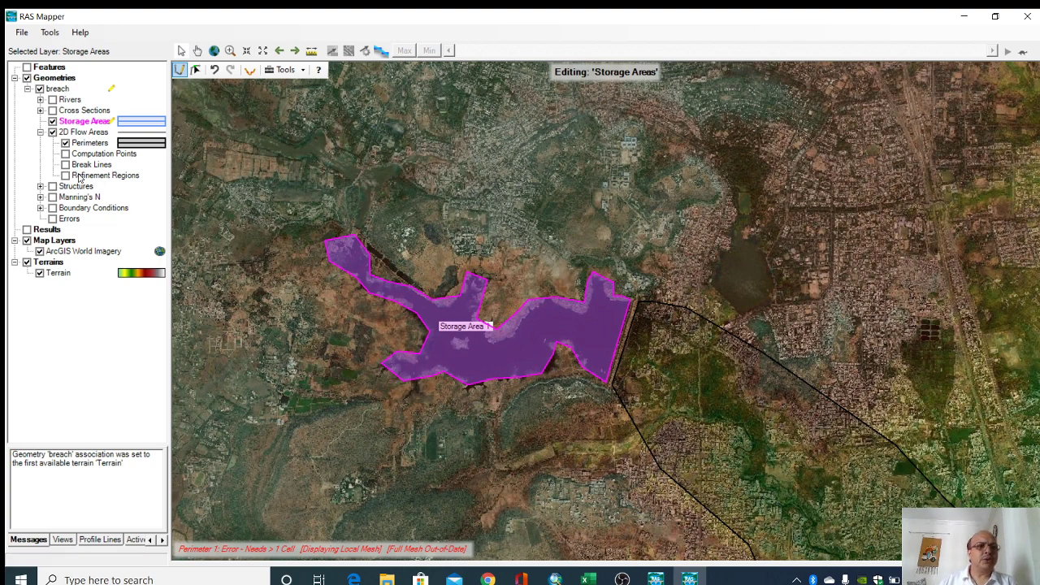
{"action": "right_click", "coordinate": [54, 79]}
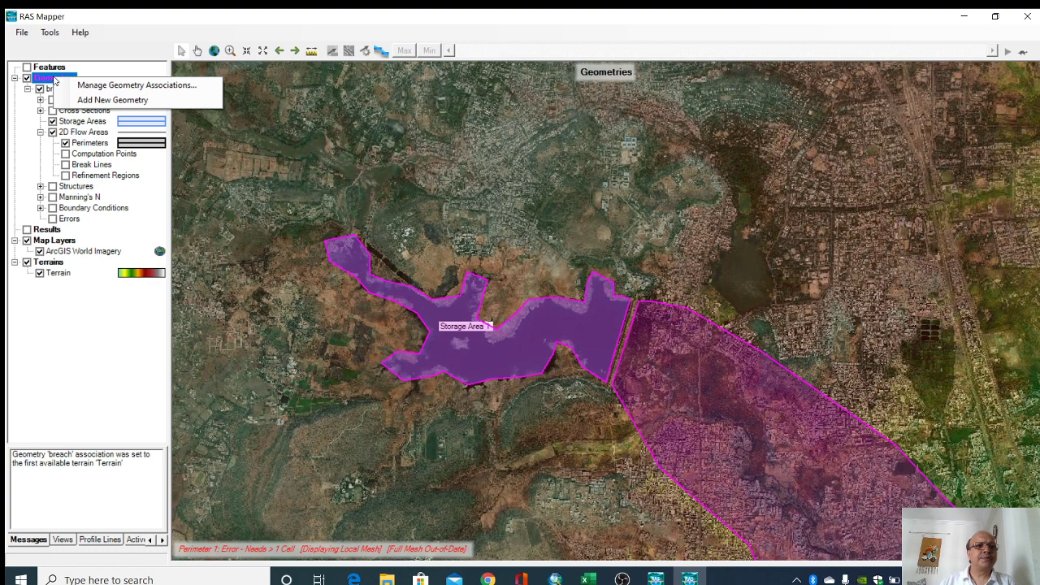
{"action": "left_click", "coordinate": [22, 32]}
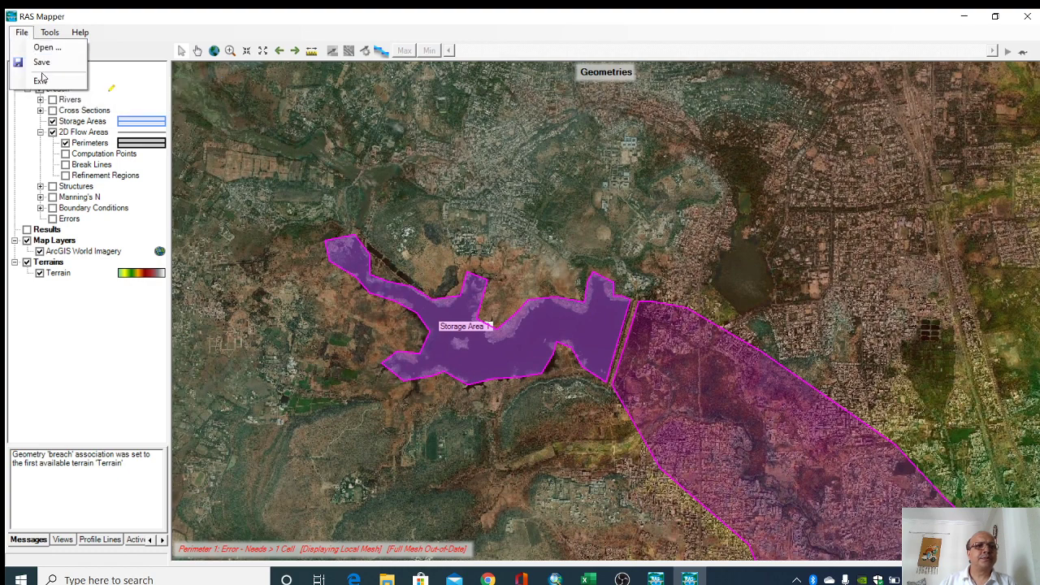
{"action": "left_click", "coordinate": [44, 65]}
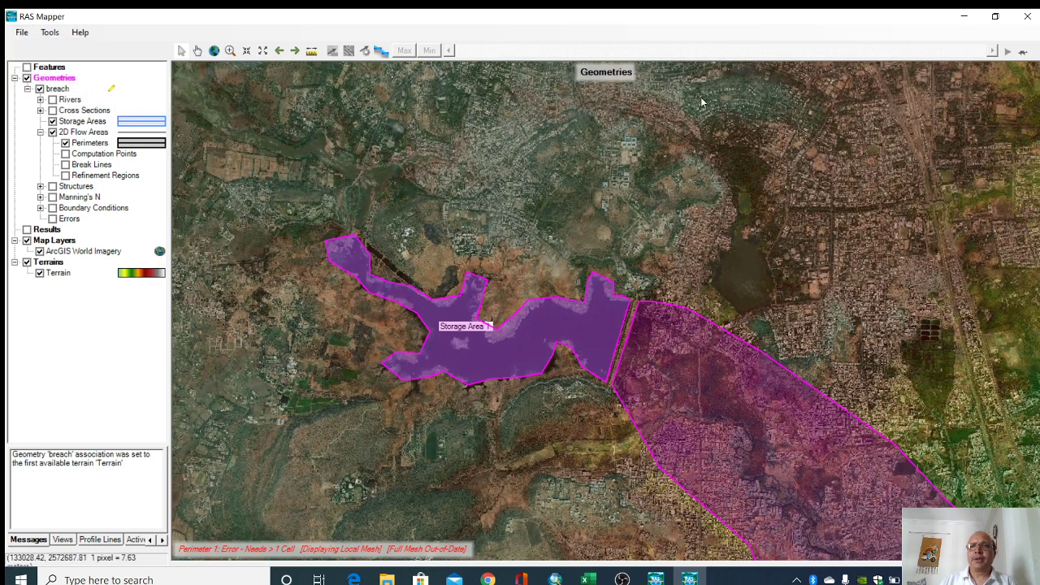
{"action": "left_click", "coordinate": [1027, 16]}
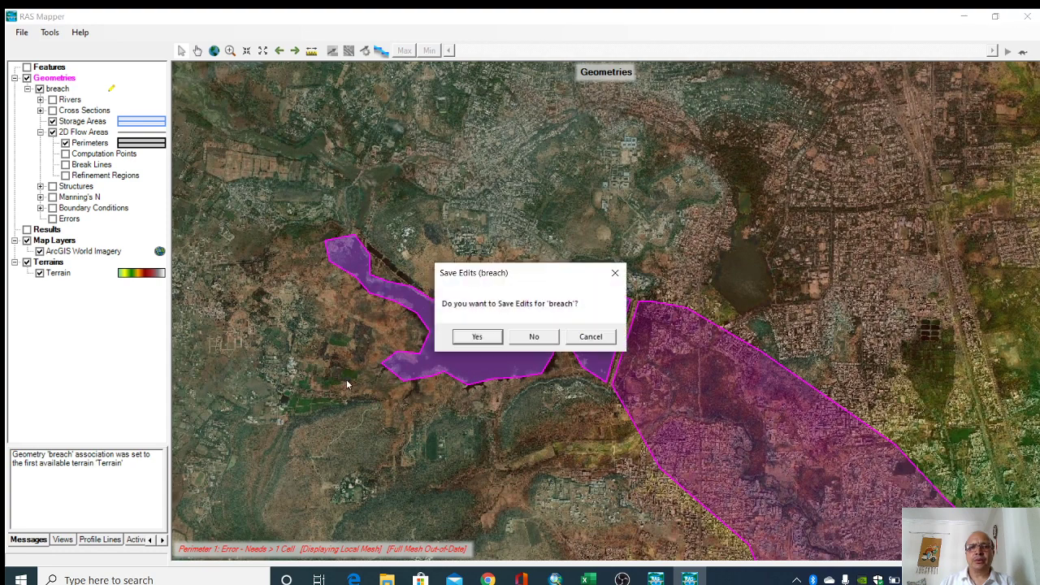
{"action": "left_click", "coordinate": [471, 340]}
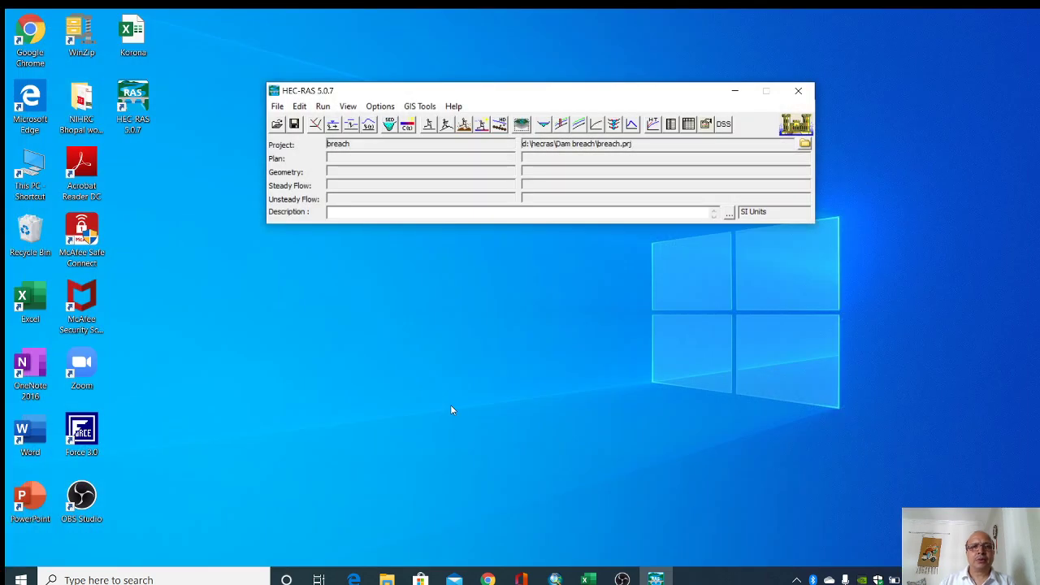
Step: Load the breach geometry into the Geometric Data editor and maximize the window
{"action": "left_click", "coordinate": [316, 126]}
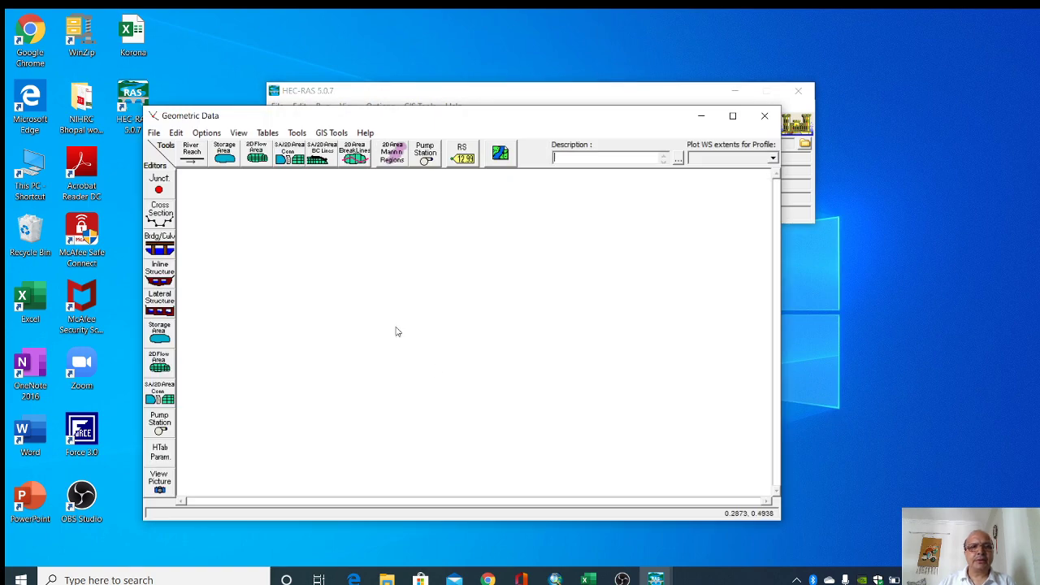
{"action": "left_click", "coordinate": [155, 134]}
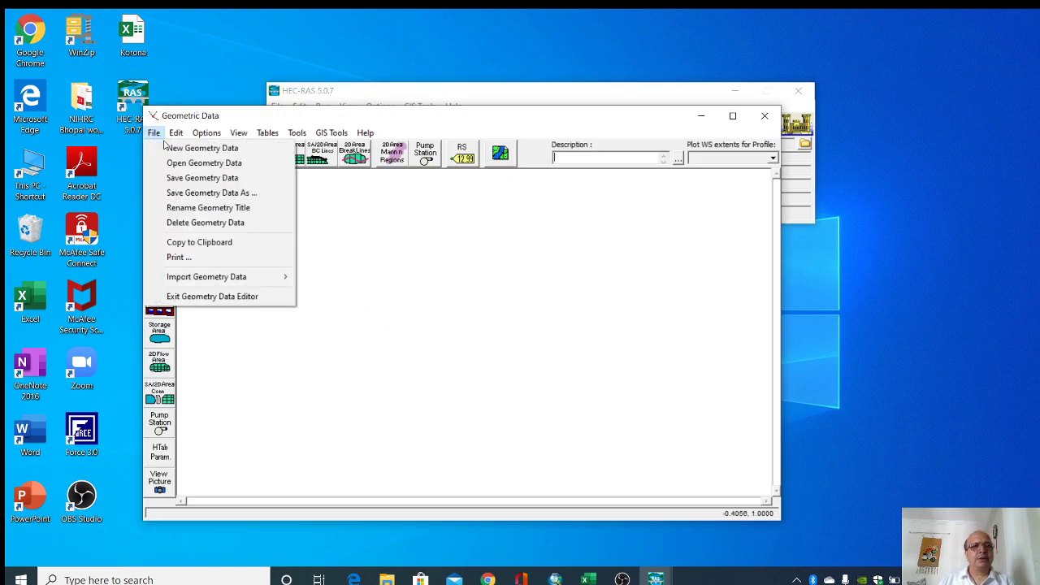
{"action": "left_click", "coordinate": [189, 164]}
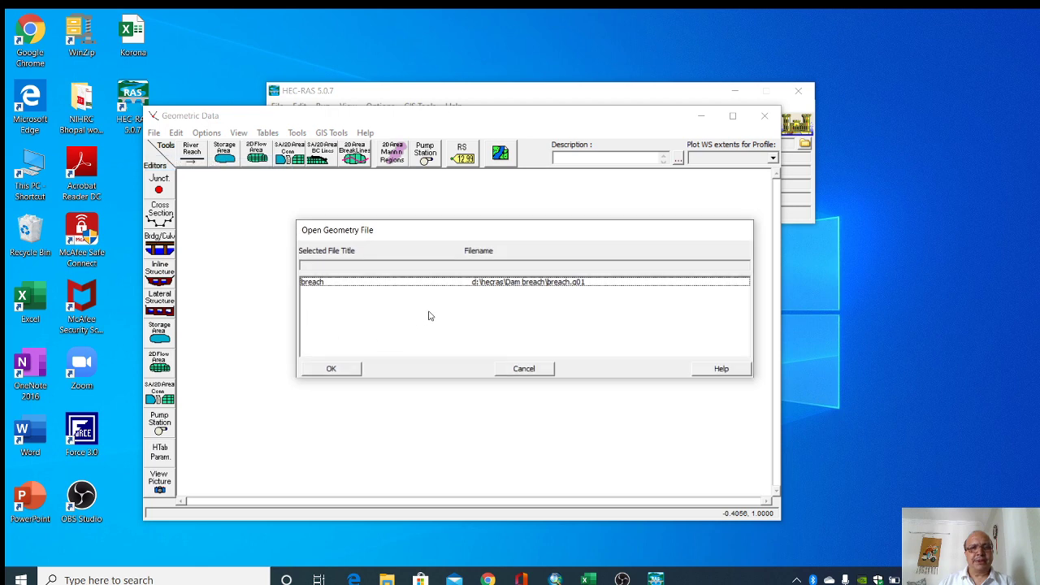
{"action": "left_click", "coordinate": [332, 370]}
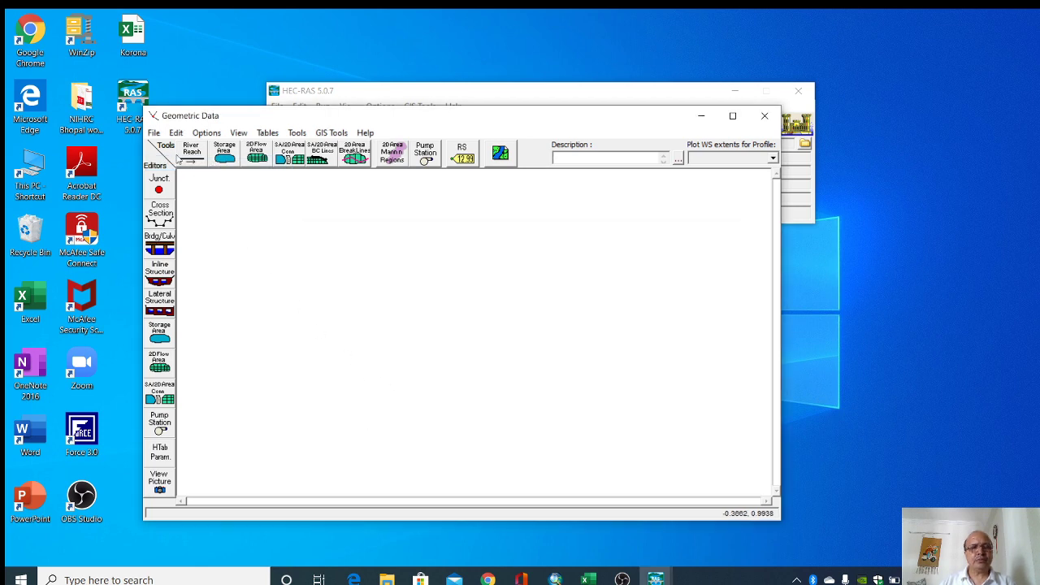
{"action": "left_click", "coordinate": [155, 133]}
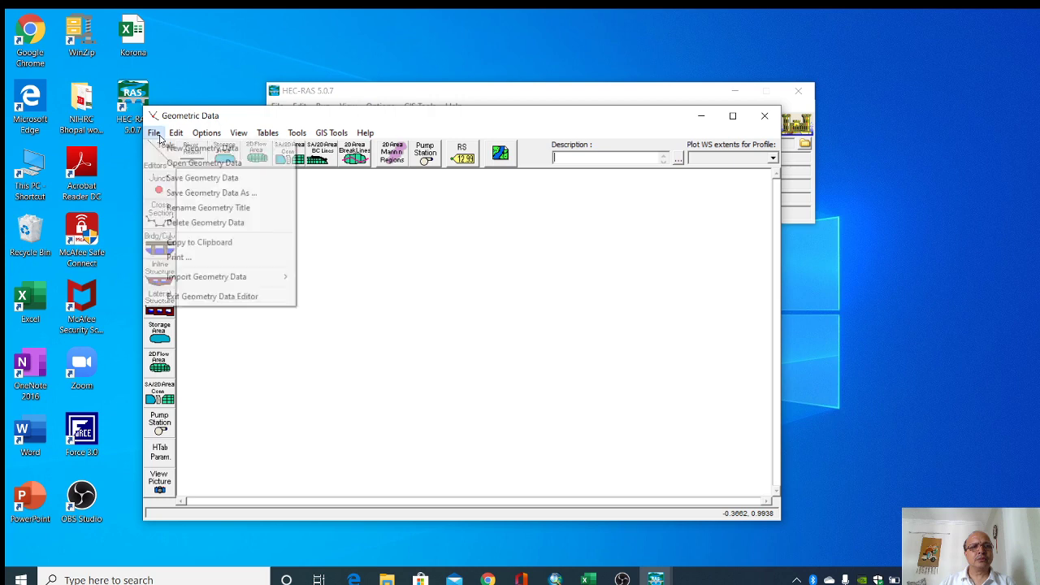
{"action": "left_click", "coordinate": [190, 164]}
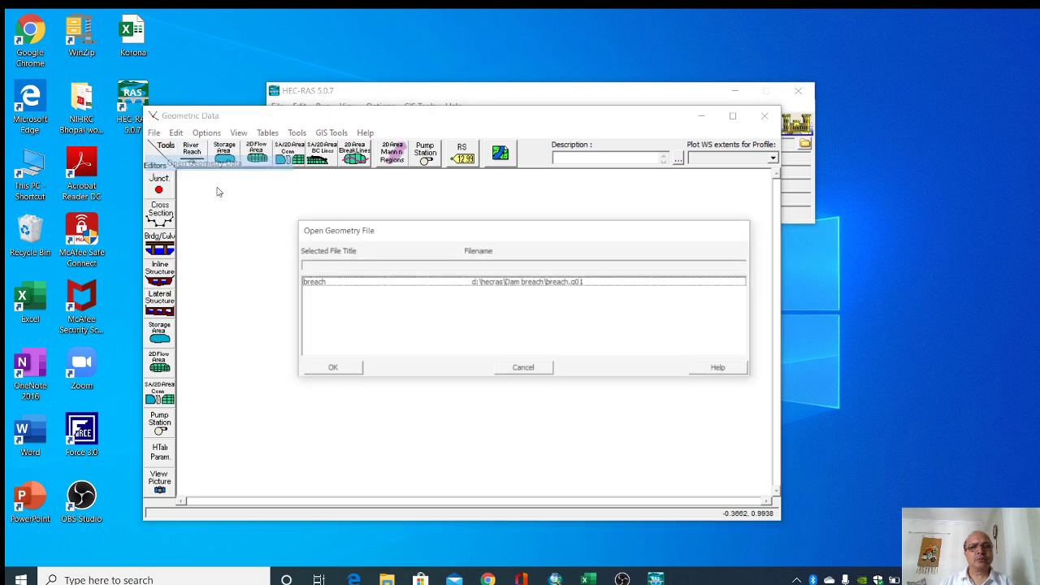
{"action": "left_click", "coordinate": [355, 283]}
{"action": "left_click", "coordinate": [333, 369]}
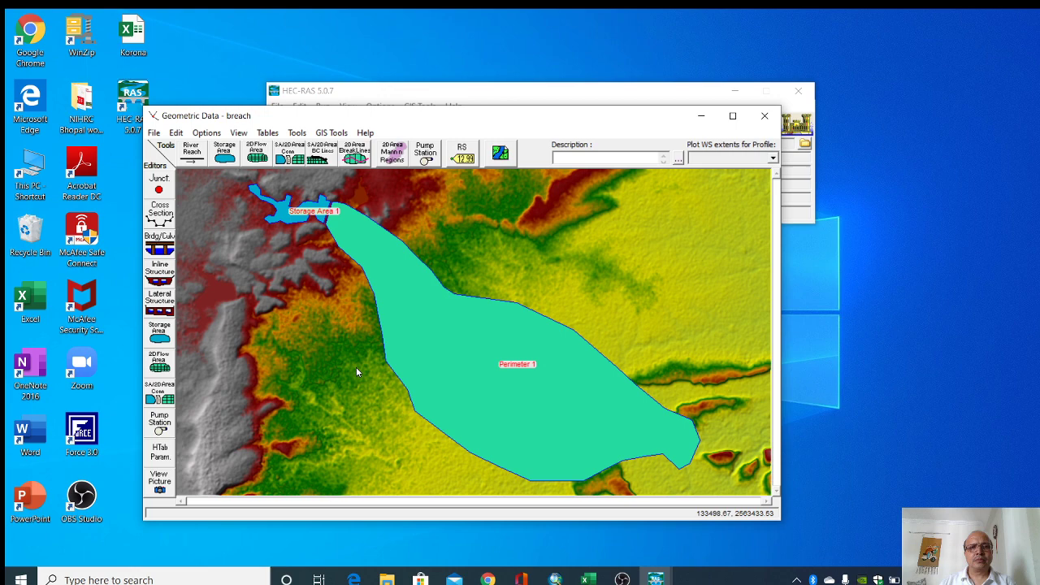
{"action": "left_click", "coordinate": [733, 116]}
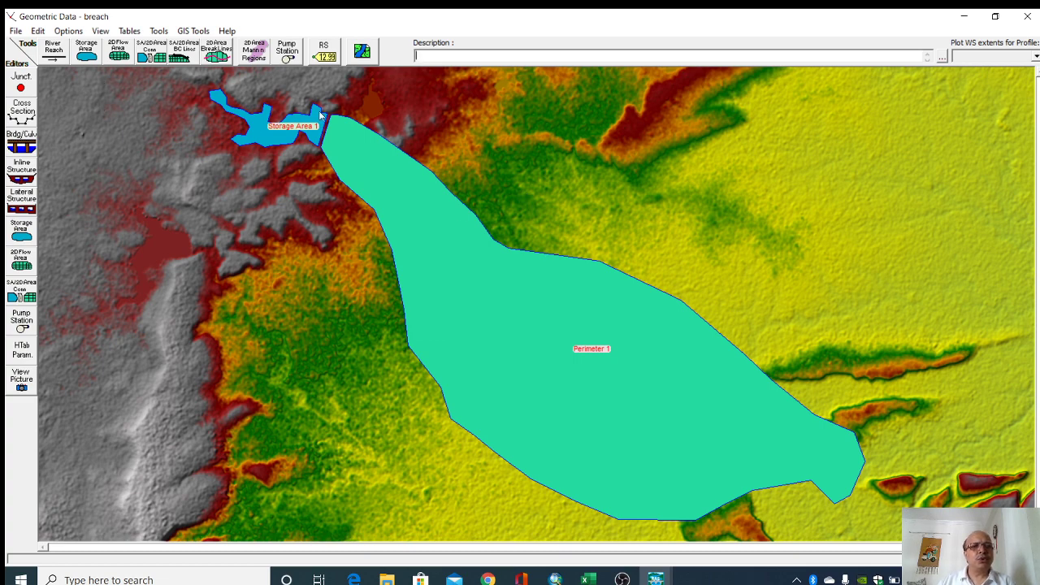
Step: Draw a connection named 'dam' across the gap between Storage Area 1 and Perimeter 1
{"action": "right_click", "coordinate": [361, 114]}
{"action": "left_click", "coordinate": [386, 116]}
{"action": "left_click_drag", "start_coordinate": [290, 101], "coordinate": [384, 178]}
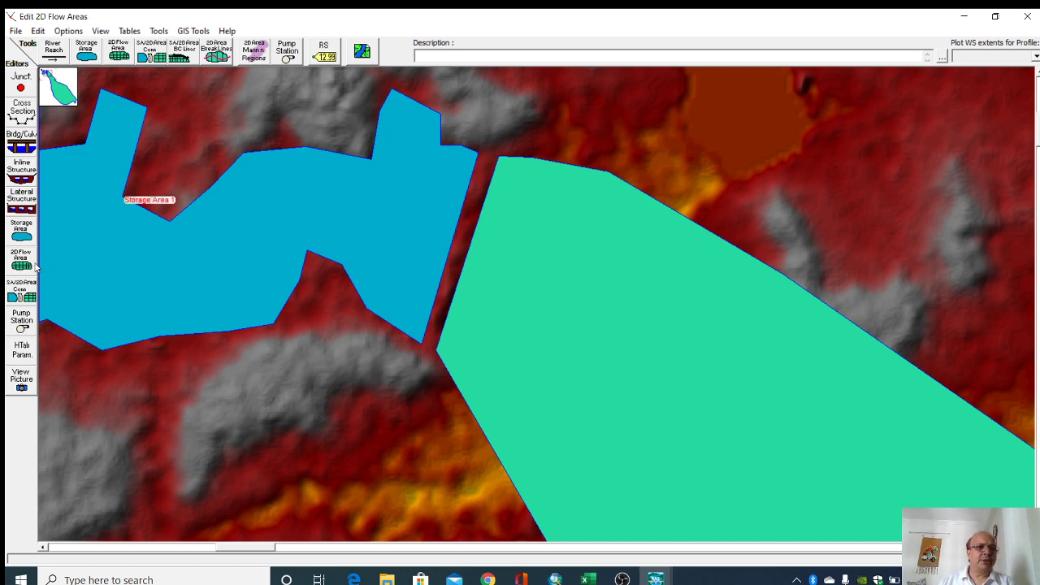
{"action": "left_click", "coordinate": [23, 296]}
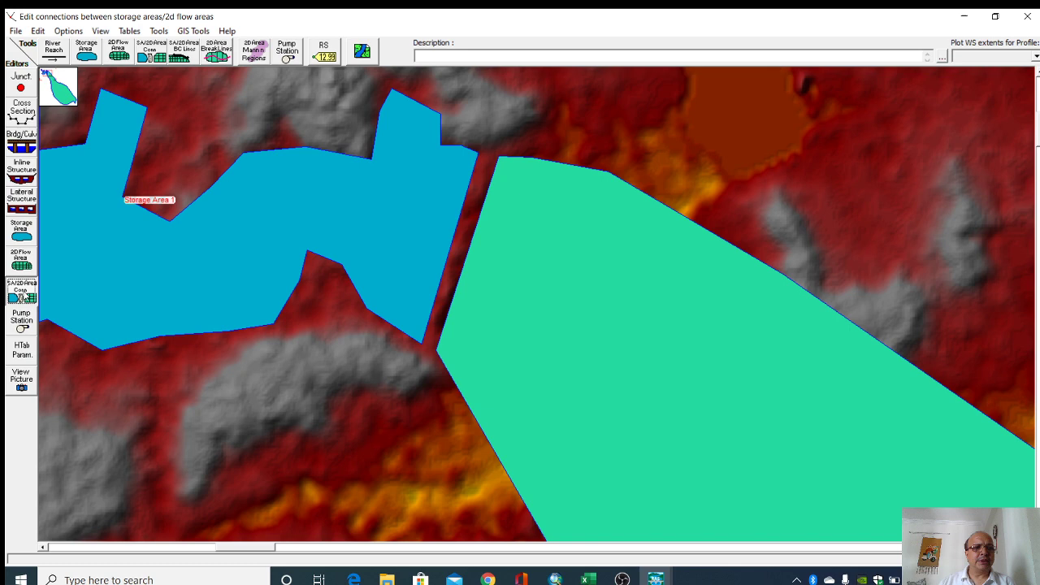
{"action": "left_click", "coordinate": [773, 93]}
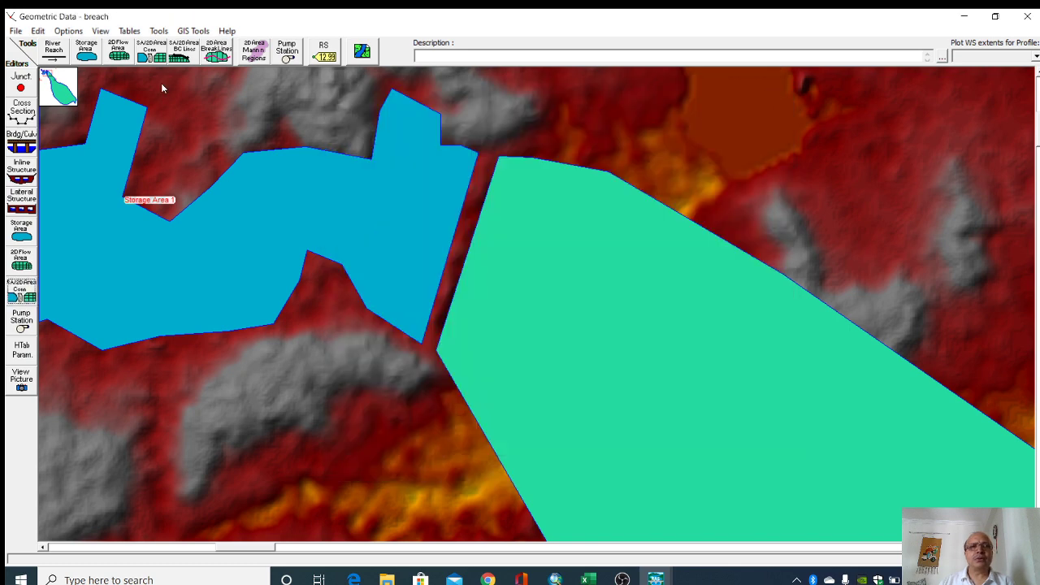
{"action": "left_click", "coordinate": [152, 56]}
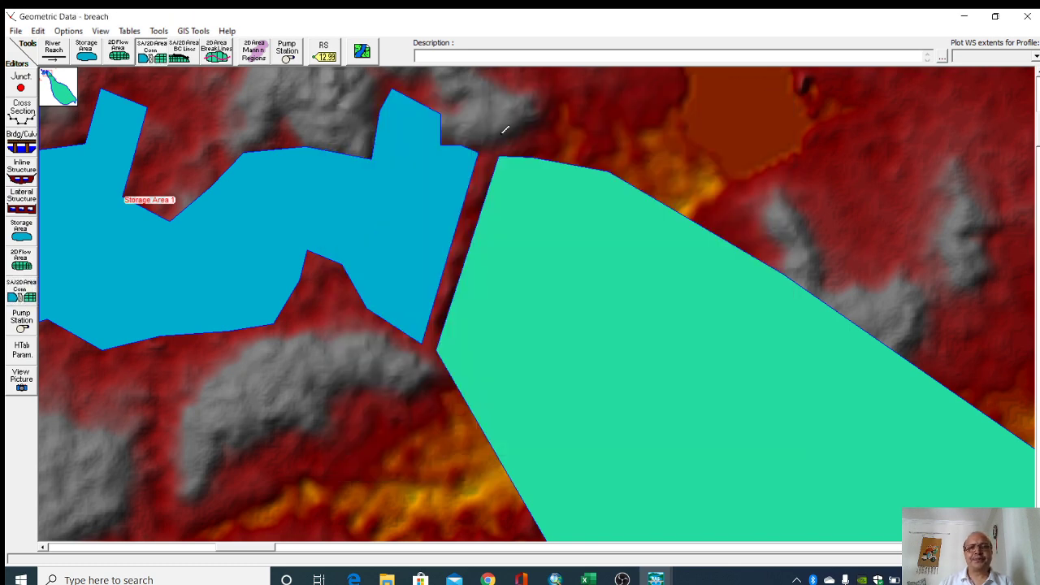
{"action": "left_click", "coordinate": [493, 130]}
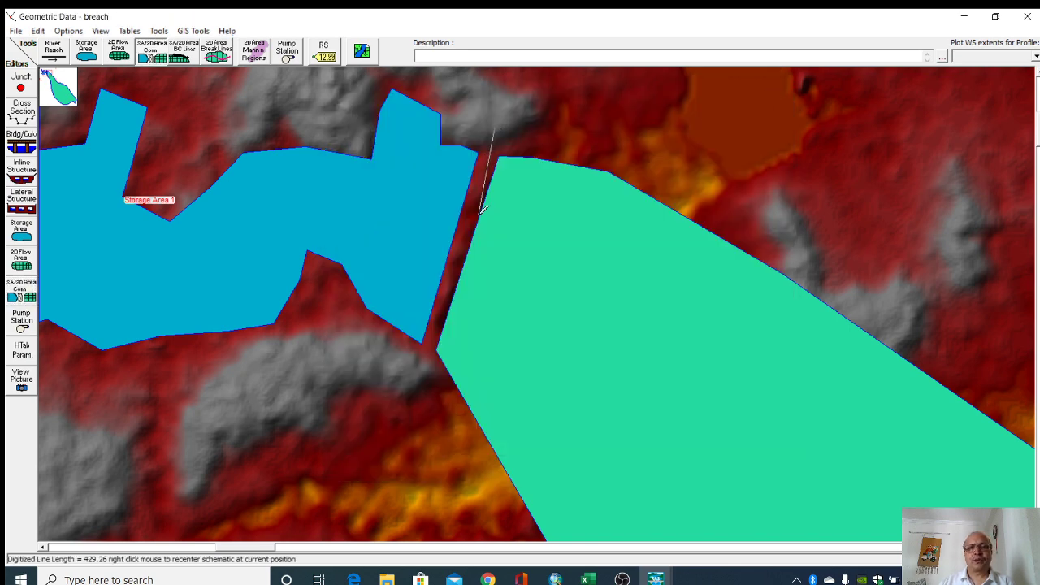
{"action": "double_click", "coordinate": [424, 363]}
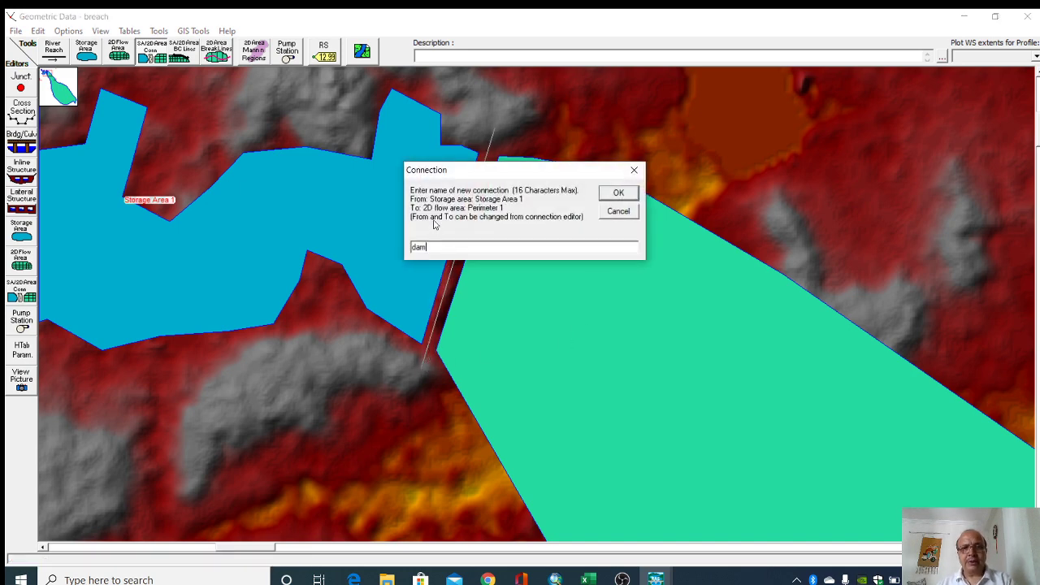
{"action": "type", "text": "dam"}
{"action": "left_click", "coordinate": [618, 193]}
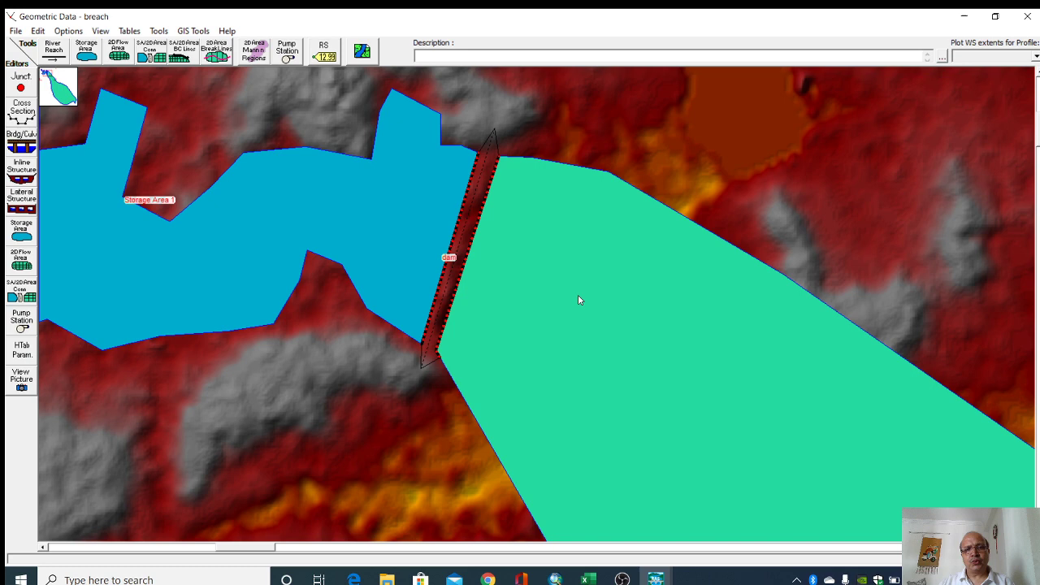
Step: Zoom the map back out until the whole 2D flow area is visible
{"action": "right_click", "coordinate": [183, 124]}
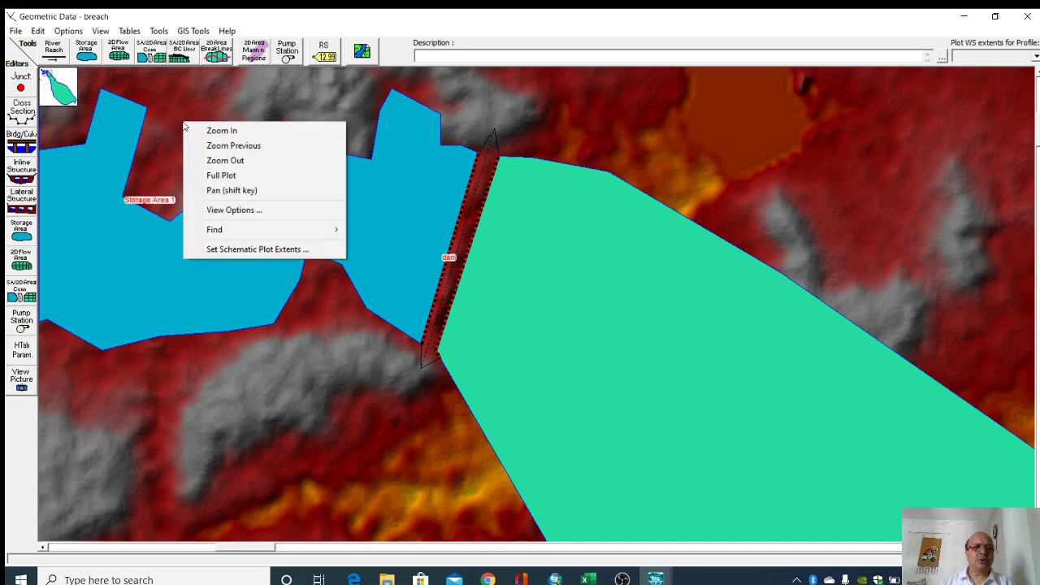
{"action": "left_click", "coordinate": [237, 160]}
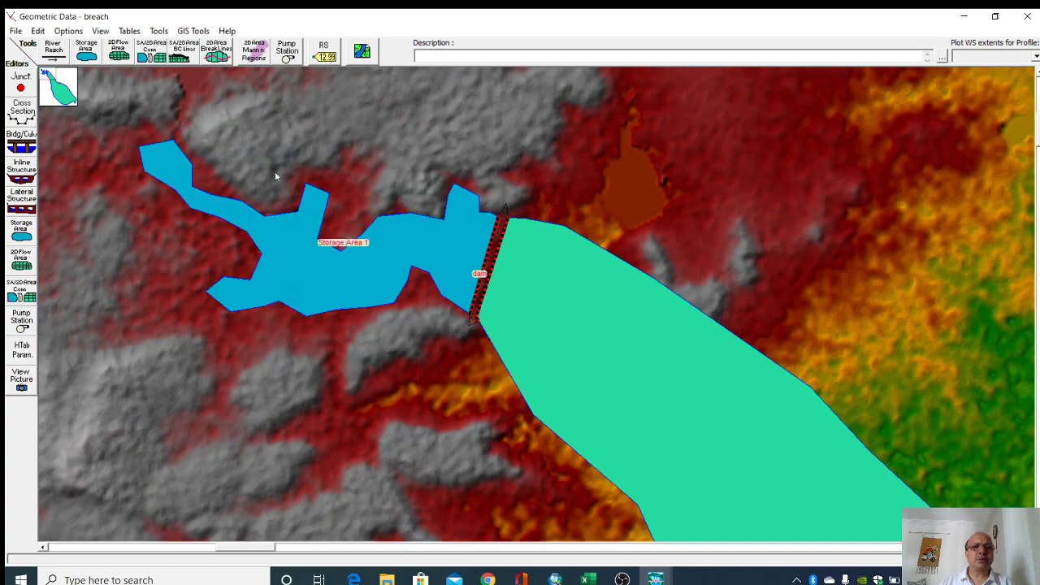
{"action": "right_click", "coordinate": [397, 203]}
{"action": "left_click", "coordinate": [459, 235]}
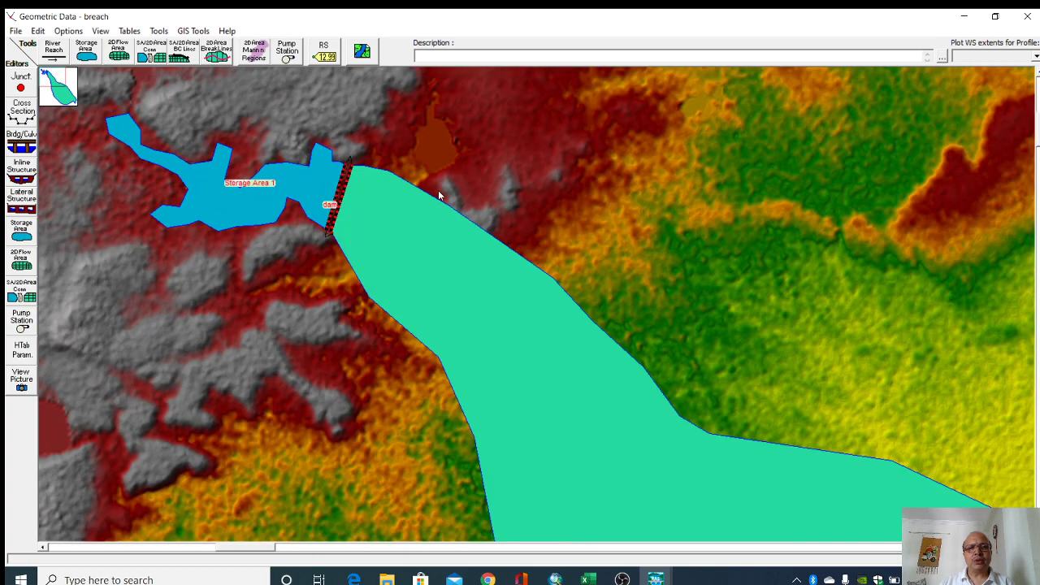
{"action": "right_click", "coordinate": [439, 195]}
{"action": "left_click", "coordinate": [499, 235]}
{"action": "right_click", "coordinate": [542, 258]}
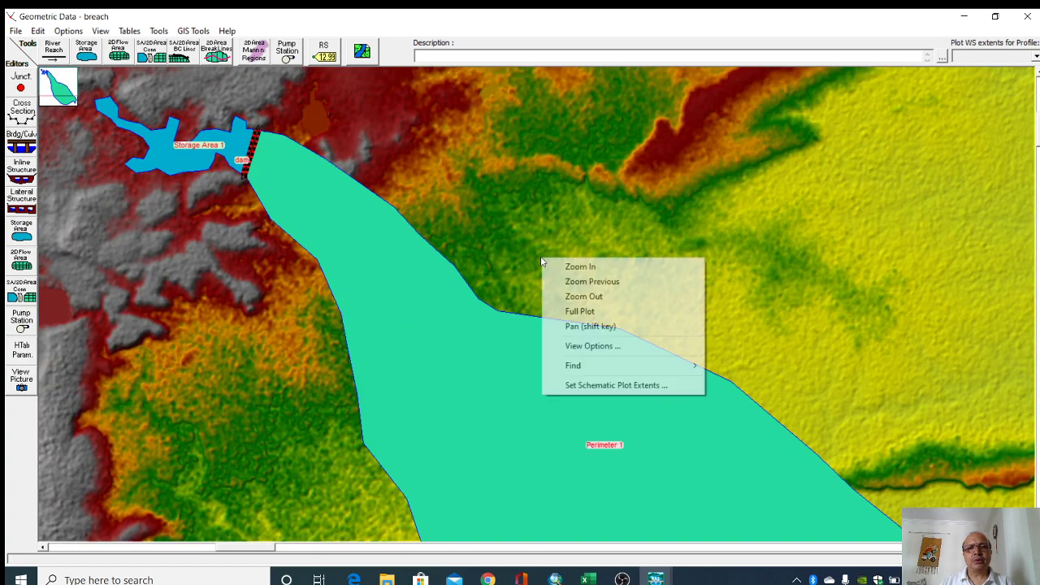
{"action": "left_click", "coordinate": [583, 296]}
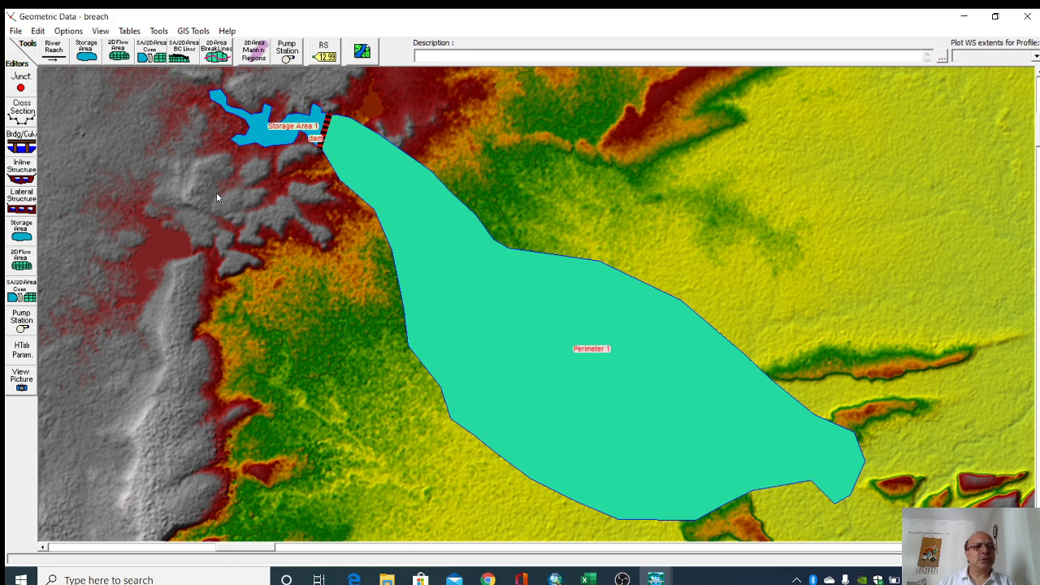
{"action": "left_click", "coordinate": [218, 53]}
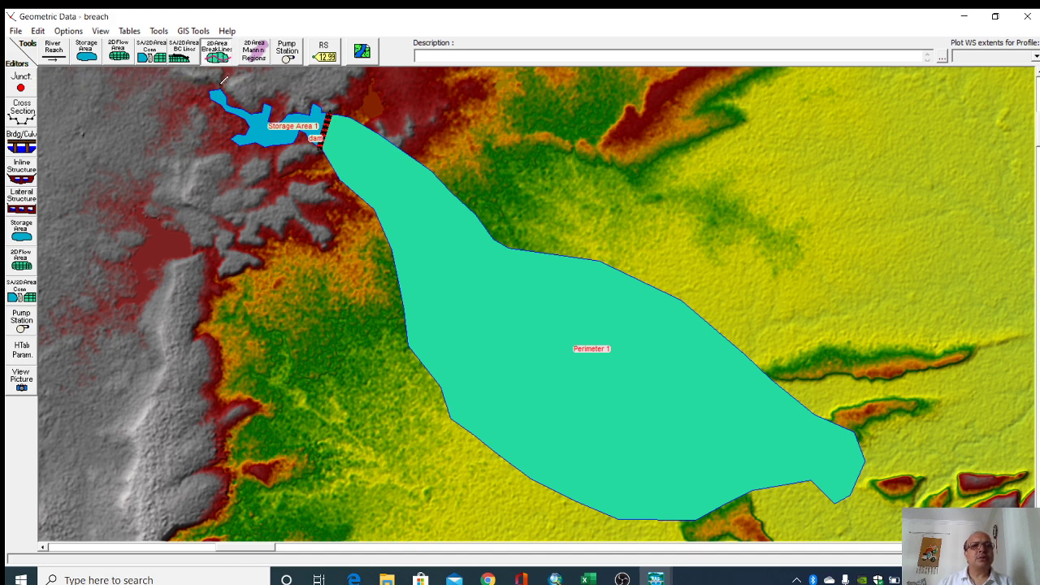
{"action": "left_click", "coordinate": [867, 441]}
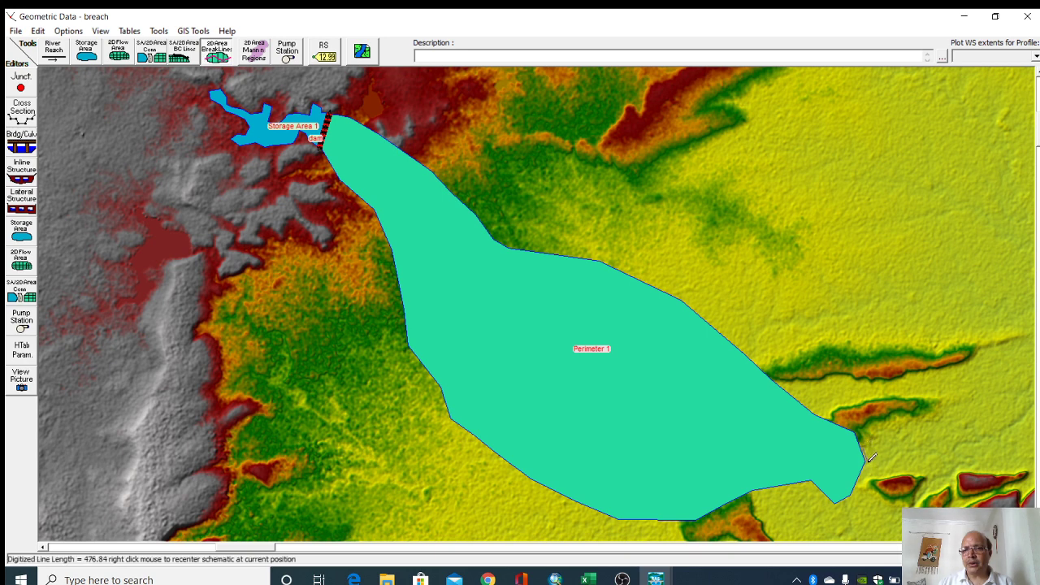
{"action": "double_click", "coordinate": [839, 501]}
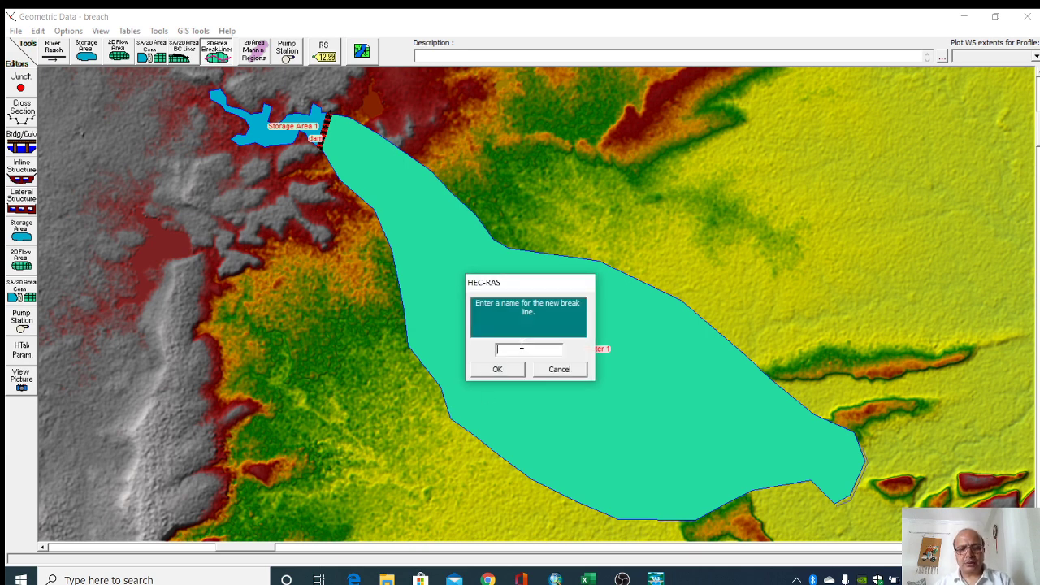
{"action": "type", "text": "outl"}
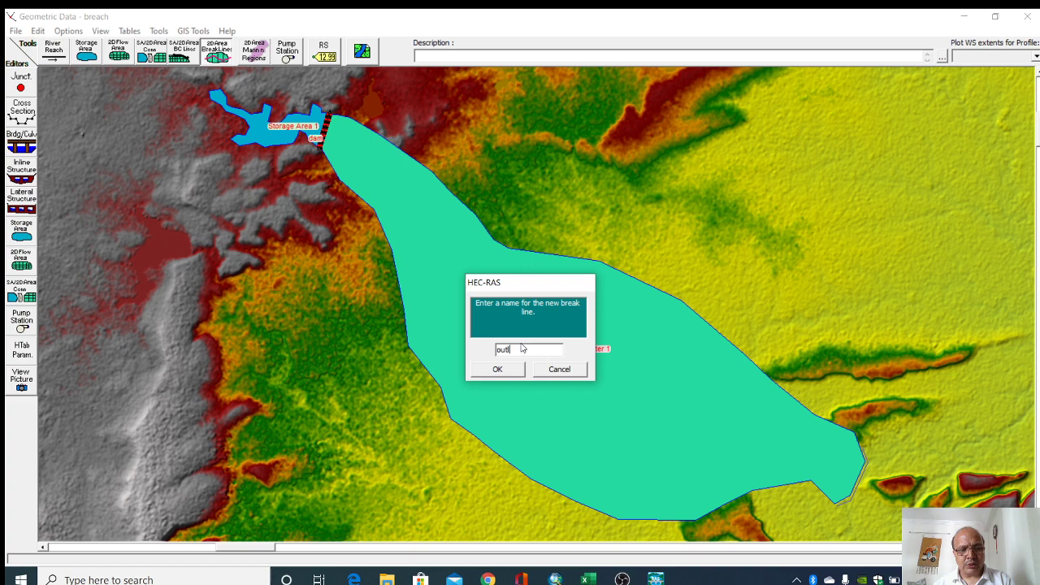
{"action": "type", "text": "e"}
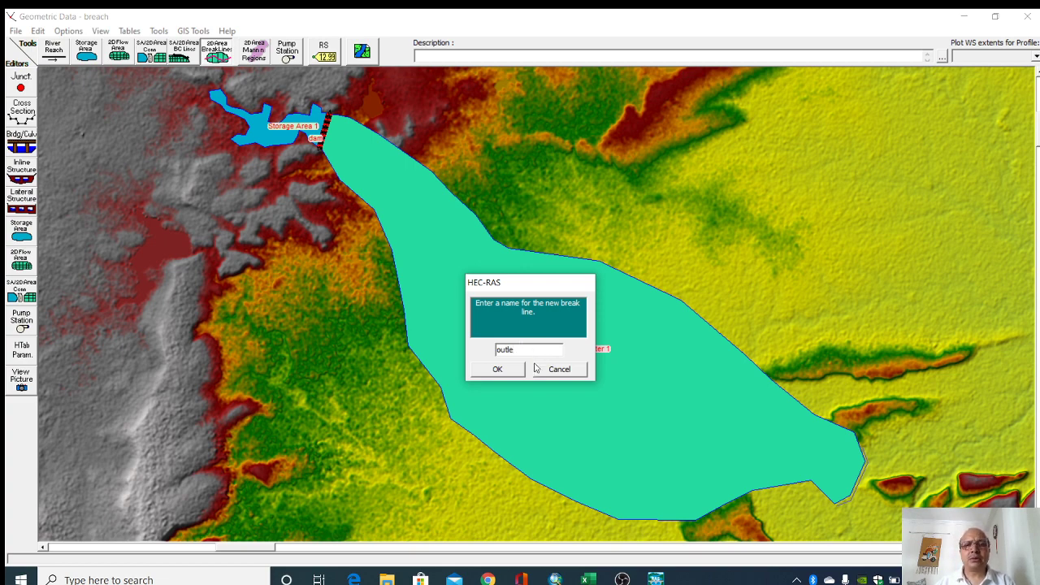
{"action": "left_click", "coordinate": [563, 368]}
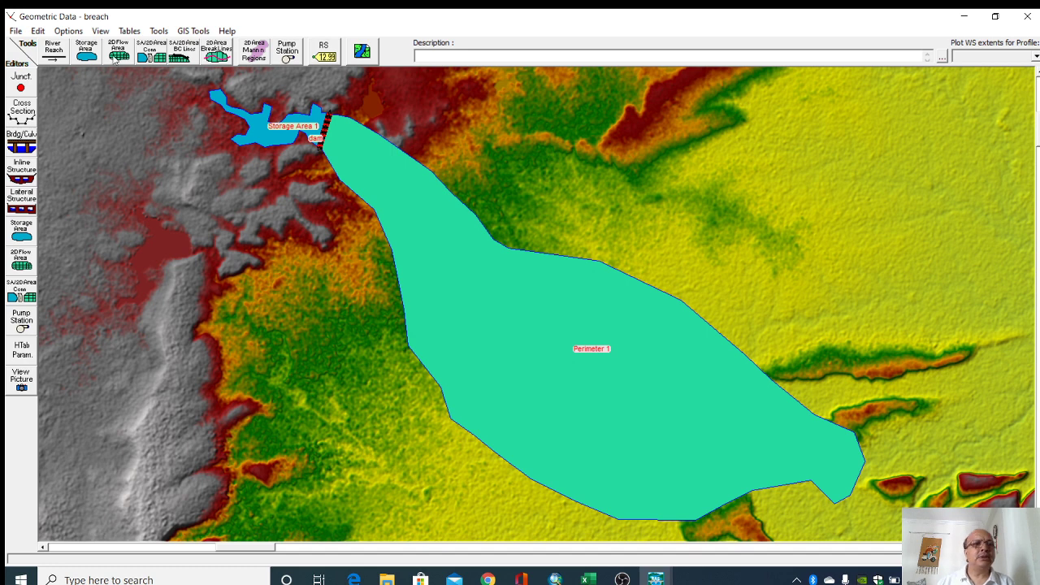
Step: Draw a boundary condition line named 'outlet' along Perimeter 1's south-east lower tip
{"action": "left_click", "coordinate": [181, 56]}
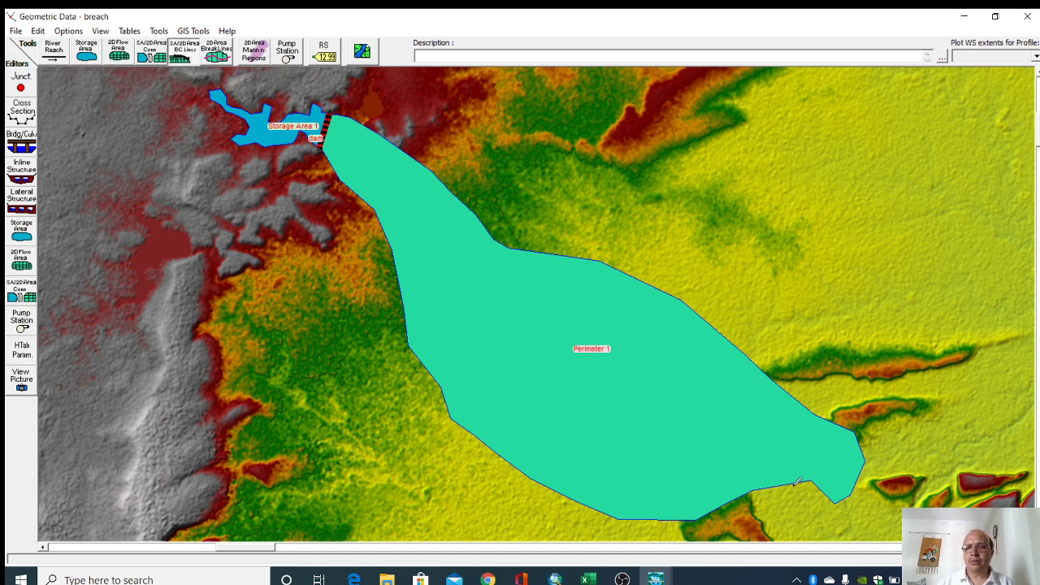
{"action": "left_click", "coordinate": [863, 439]}
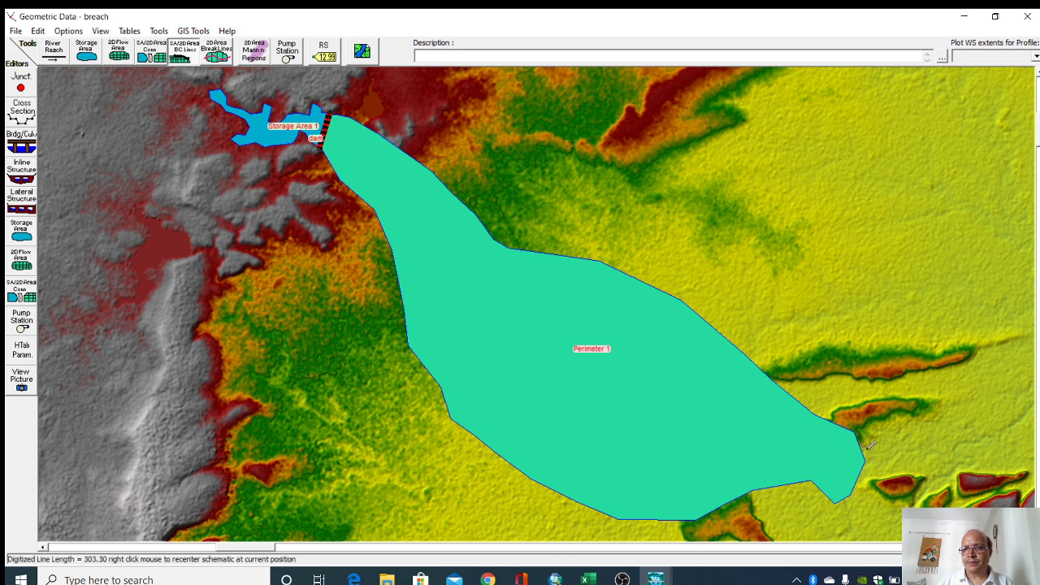
{"action": "left_click", "coordinate": [868, 467]}
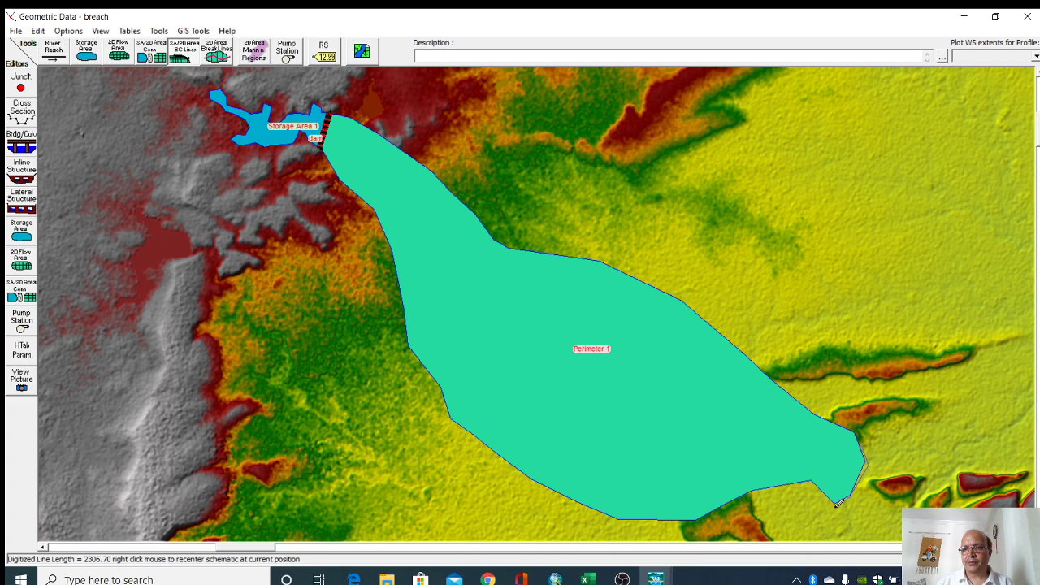
{"action": "double_click", "coordinate": [834, 504]}
{"action": "type", "text": "out"}
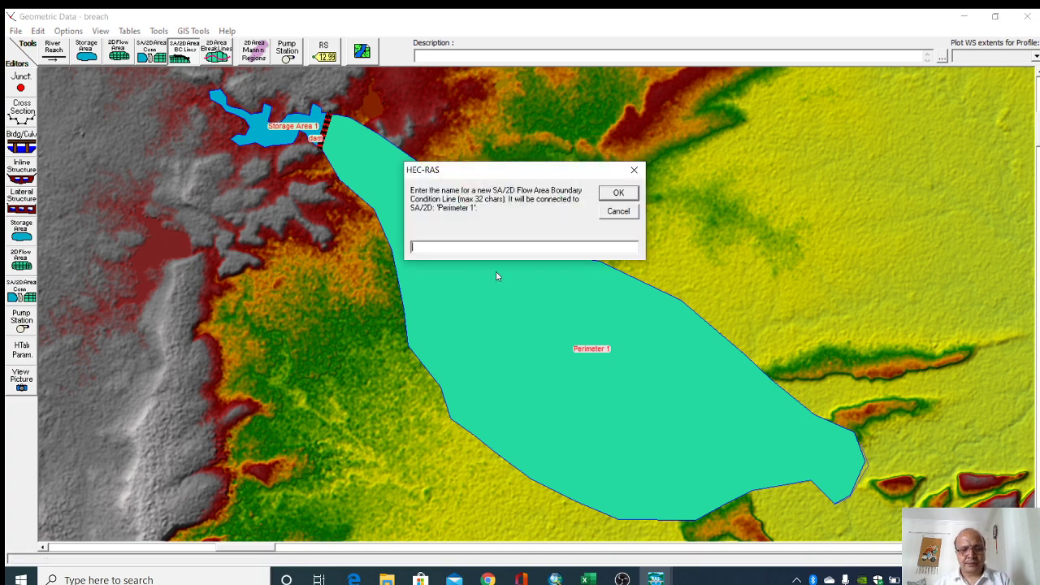
{"action": "type", "text": "let"}
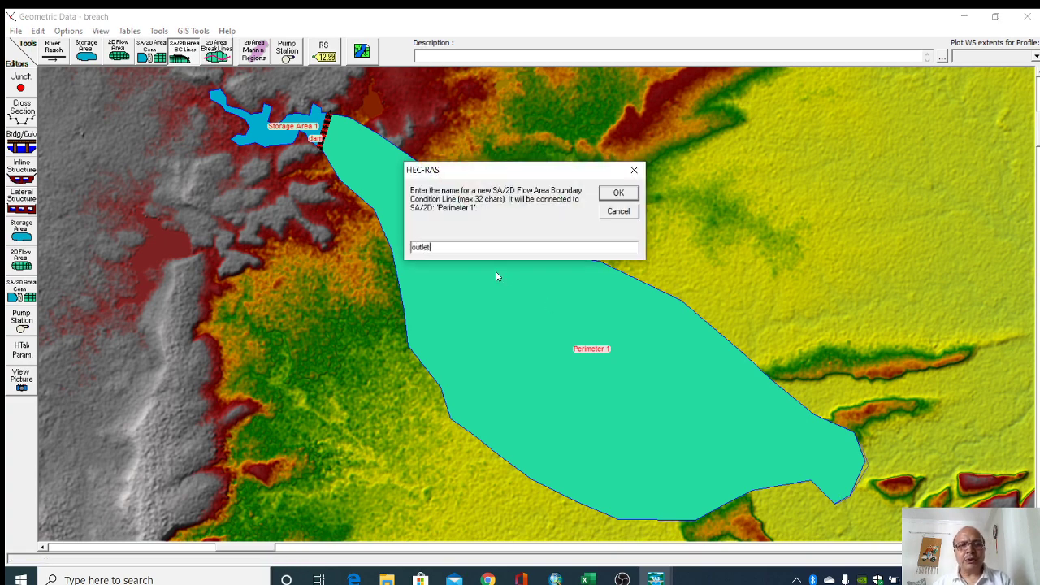
{"action": "left_click", "coordinate": [618, 193]}
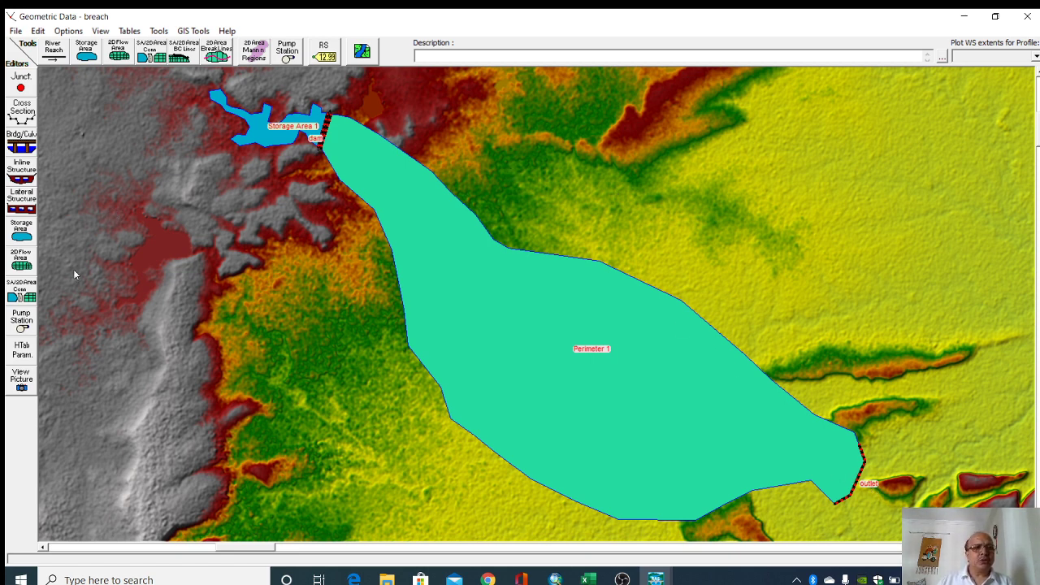
Step: Generate Perimeter 1's mesh with 50 by 50 point spacing, giving 30273 cells
{"action": "left_click", "coordinate": [21, 260]}
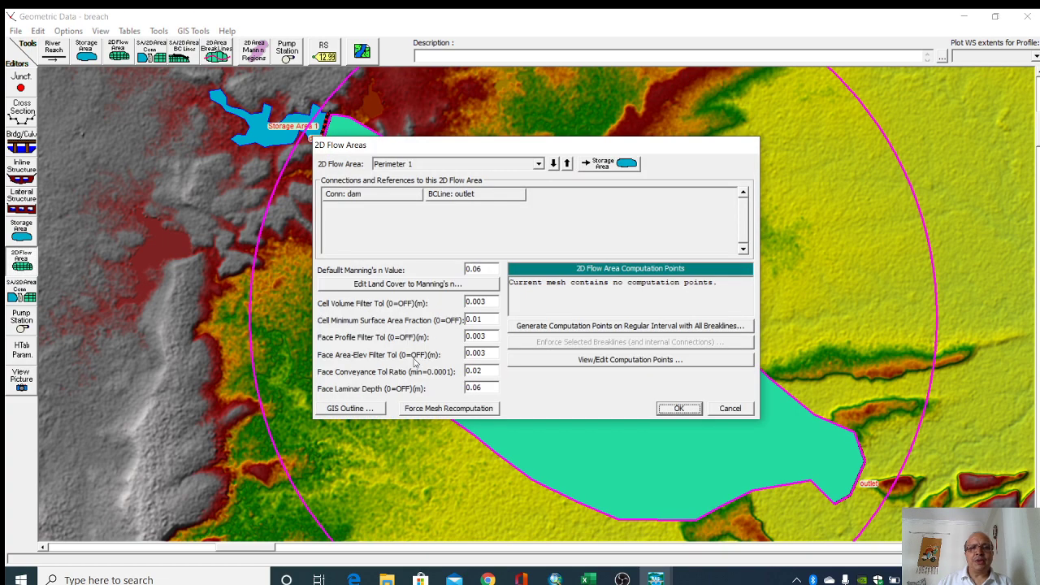
{"action": "left_click_drag", "start_coordinate": [516, 146], "coordinate": [450, 131]}
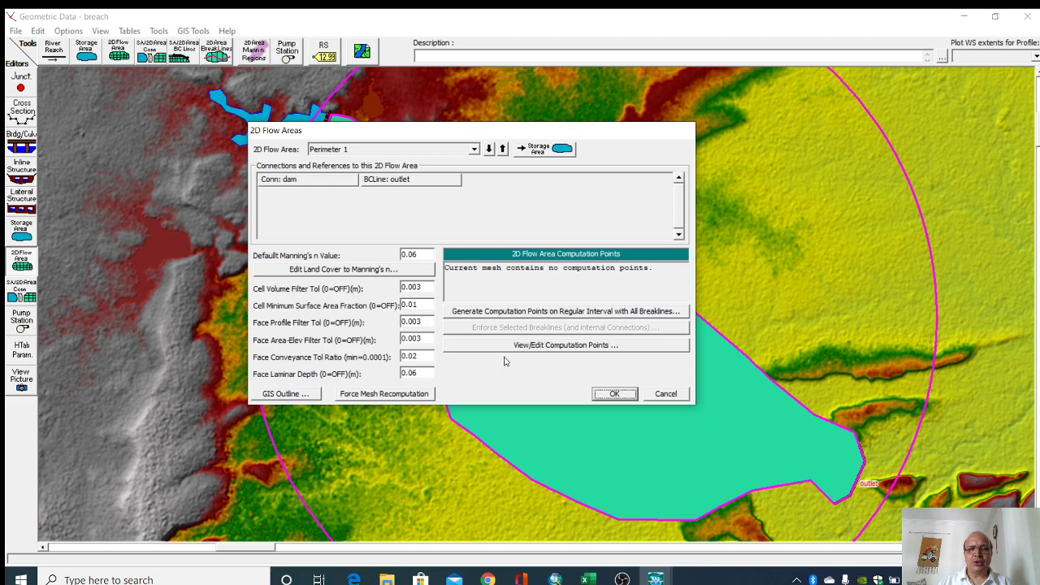
{"action": "left_click", "coordinate": [537, 312]}
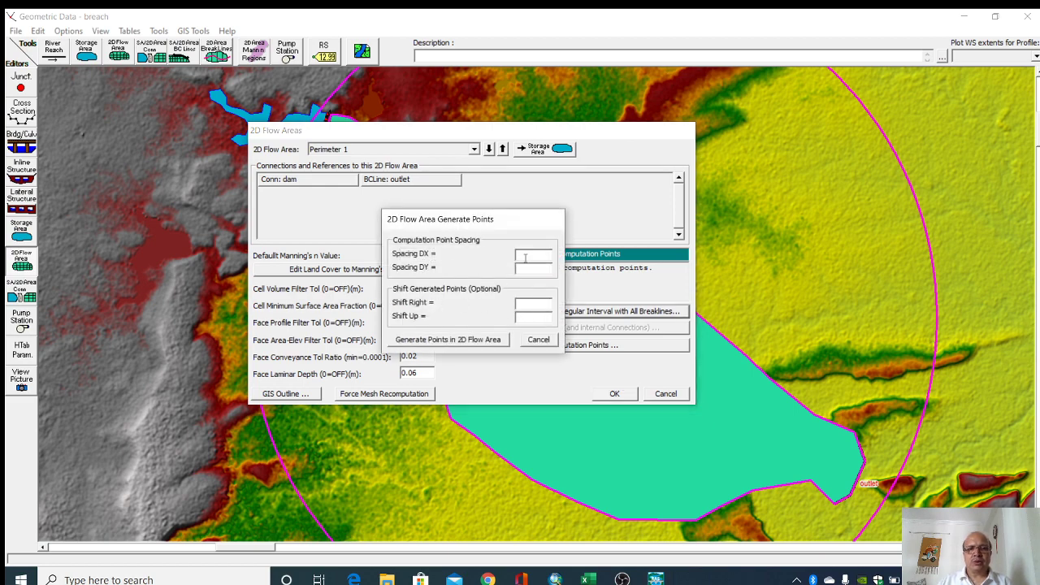
{"action": "type", "text": "50"}
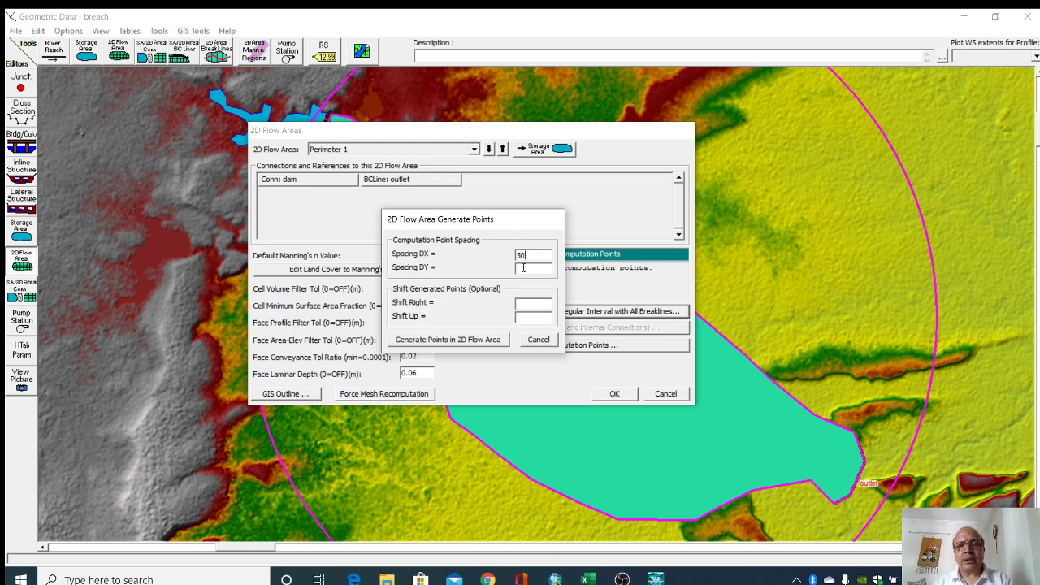
{"action": "left_click", "coordinate": [522, 268]}
{"action": "type", "text": "50"}
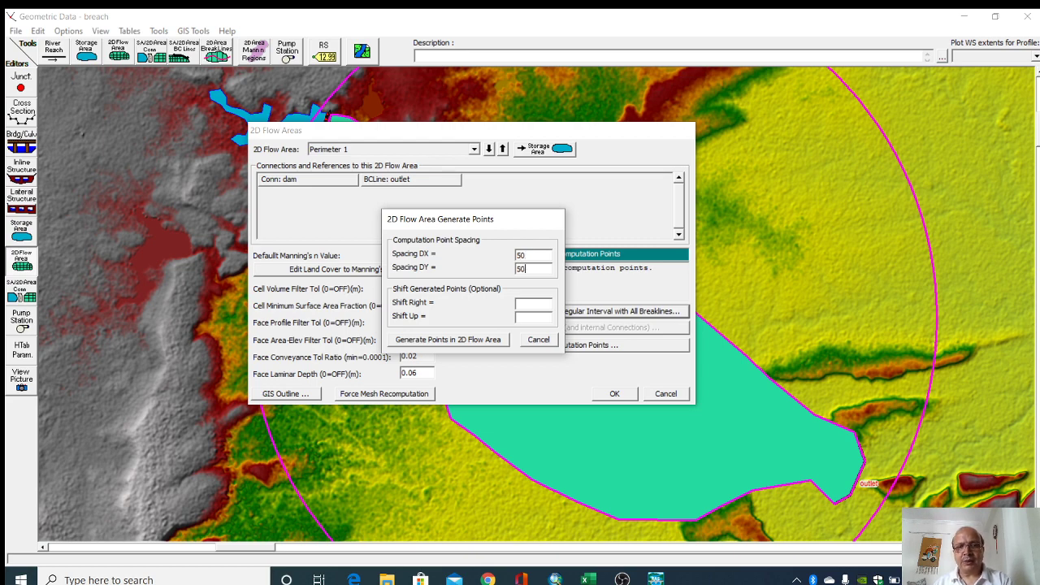
{"action": "left_click", "coordinate": [460, 343]}
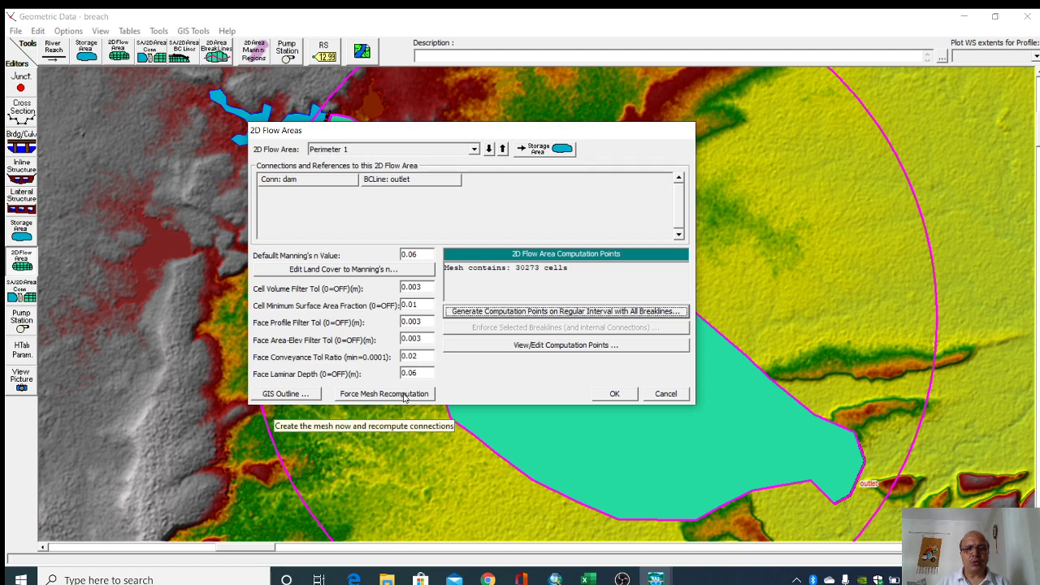
{"action": "left_click", "coordinate": [414, 395]}
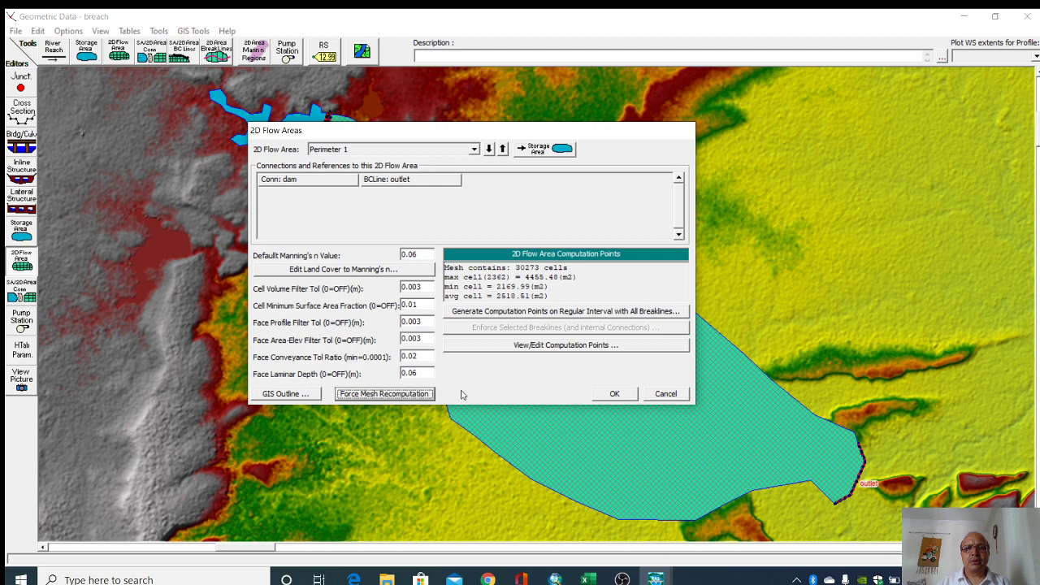
{"action": "left_click", "coordinate": [631, 396]}
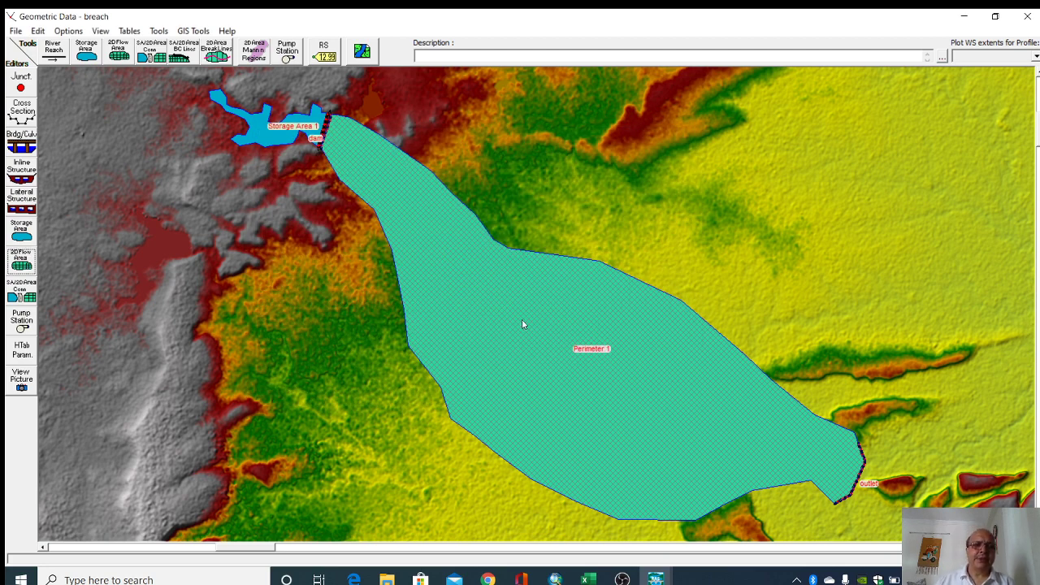
Step: Enter 428 as Storage Area 1's minimum elevation and accept the storage area data
{"action": "left_click", "coordinate": [22, 232]}
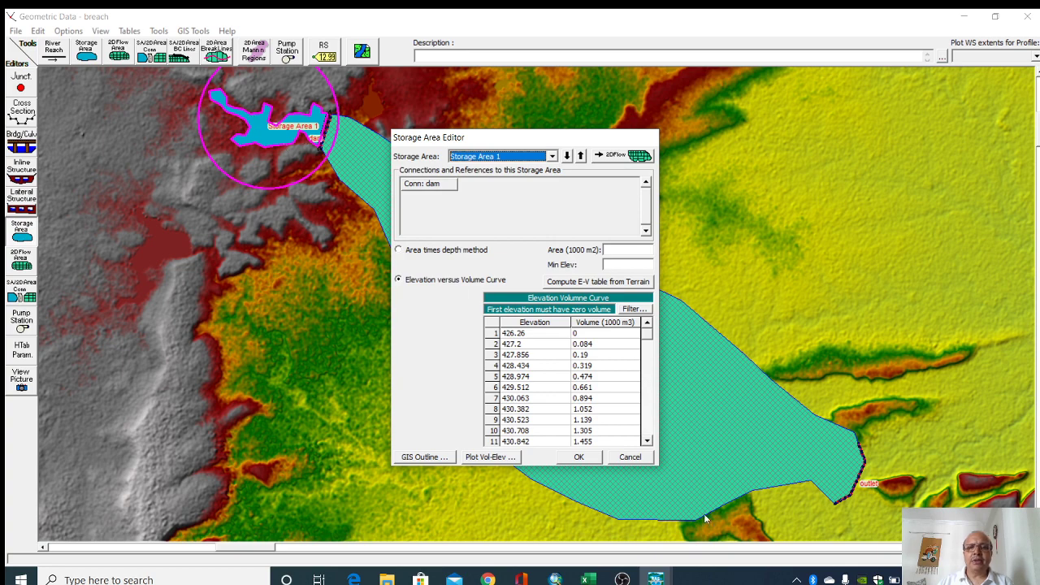
{"action": "mouse_move", "coordinate": [647, 341]}
{"action": "left_mouse_down"}
{"action": "mouse_move", "coordinate": [647, 423]}
{"action": "mouse_move", "coordinate": [640, 344]}
{"action": "left_mouse_up"}
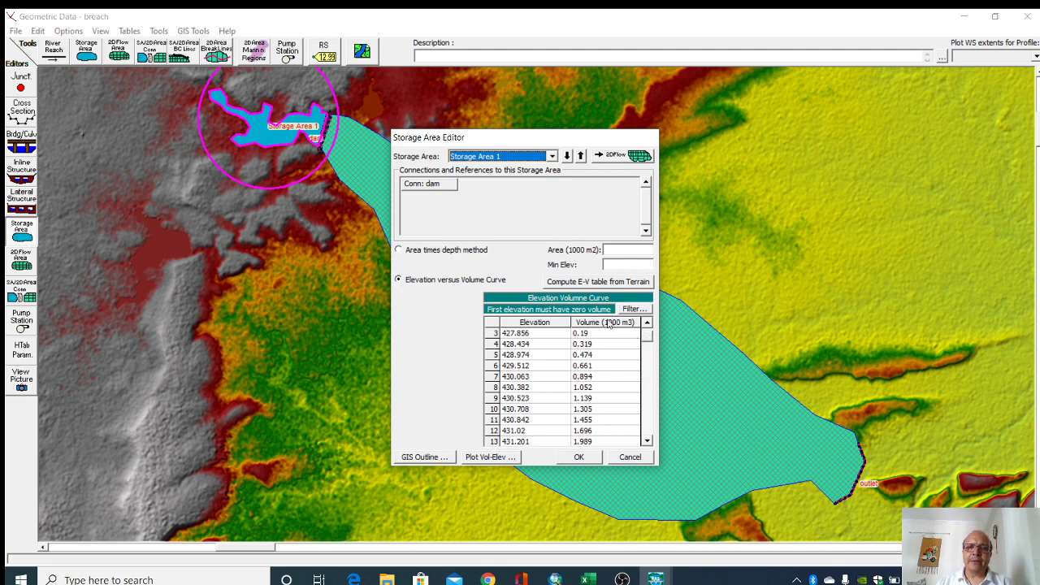
{"action": "left_click", "coordinate": [611, 265]}
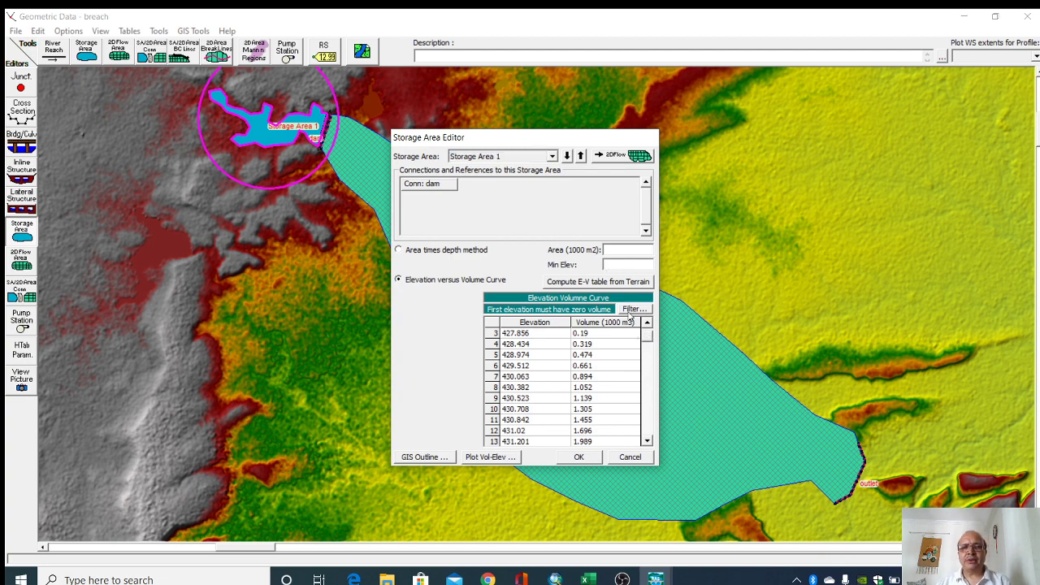
{"action": "type", "text": "428"}
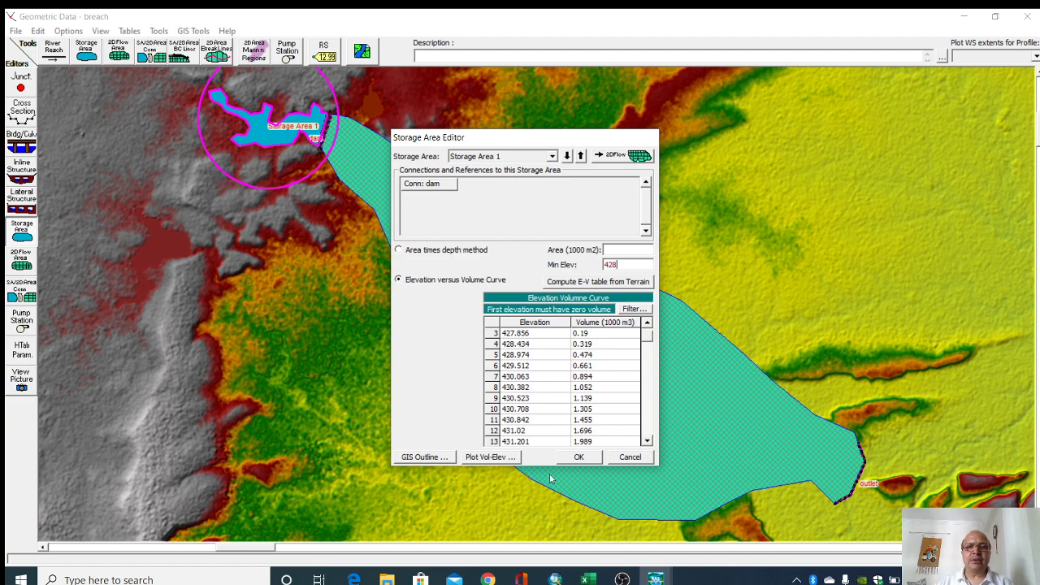
{"action": "left_click", "coordinate": [587, 457]}
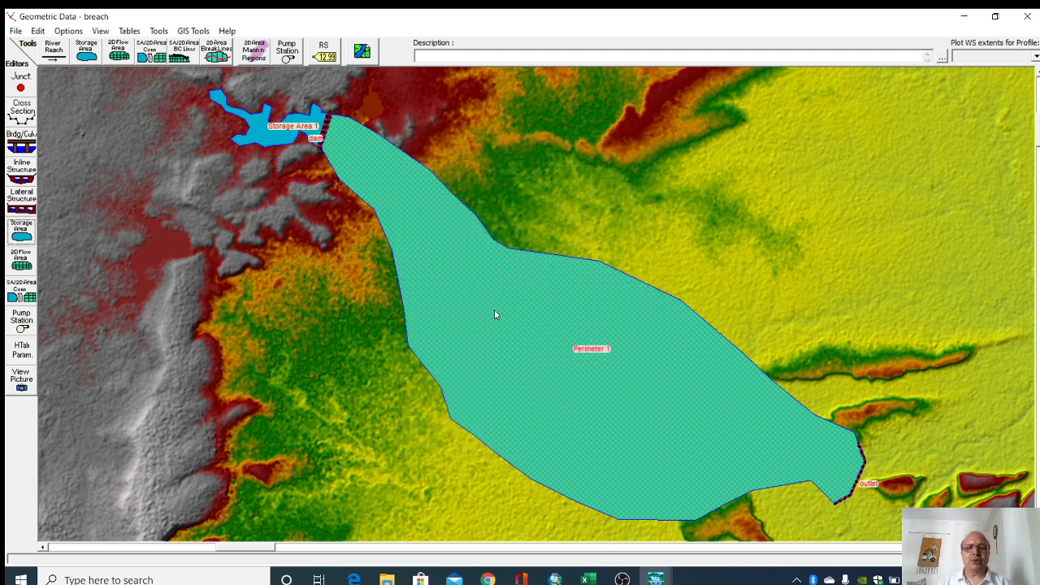
Step: Open the dam's weir/embankment data and enter the first point: station 0, elevation 462
{"action": "left_click", "coordinate": [24, 294]}
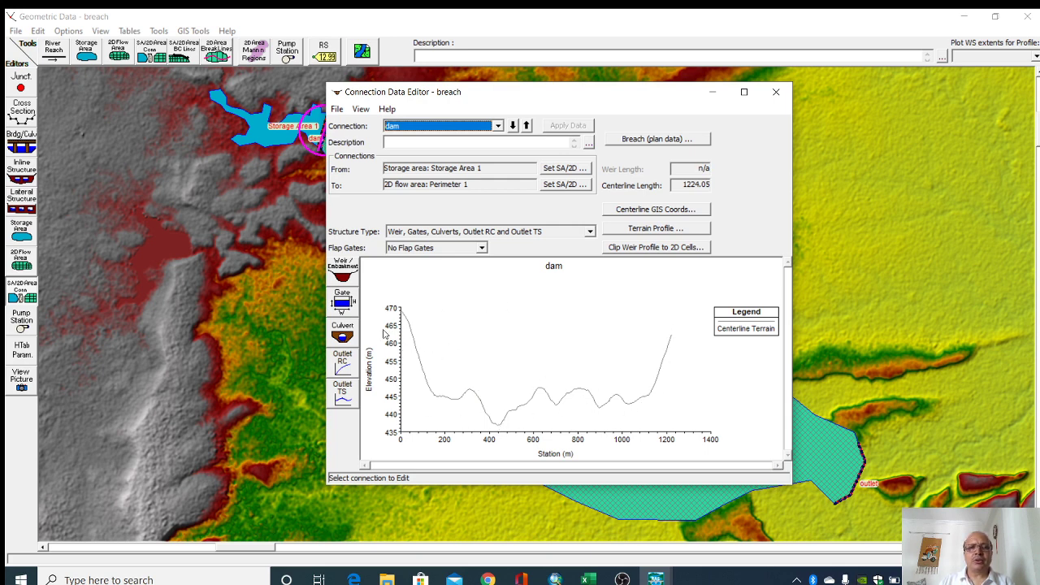
{"action": "left_click", "coordinate": [348, 274]}
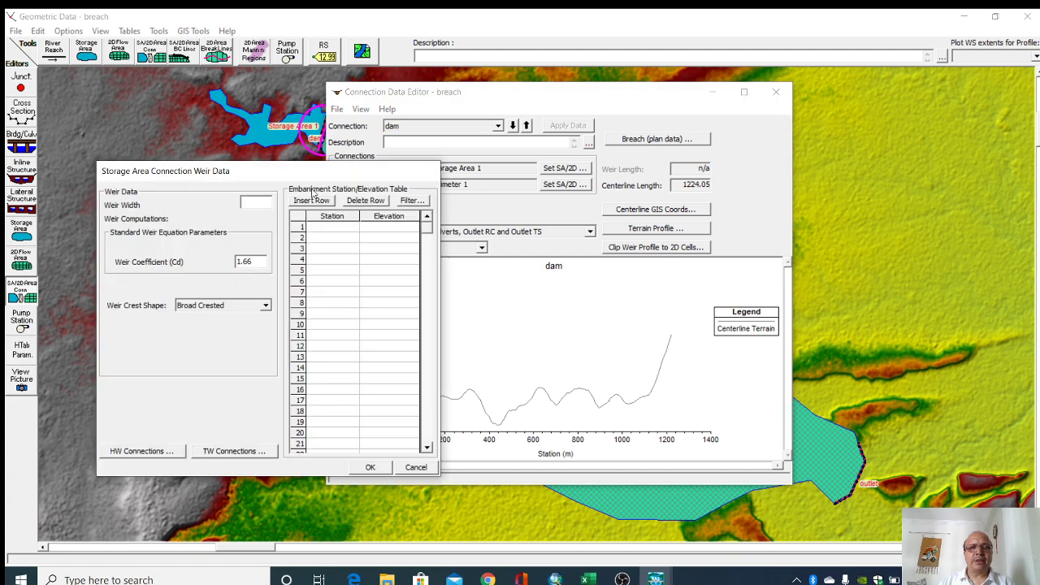
{"action": "left_click_drag", "start_coordinate": [308, 174], "coordinate": [271, 169]}
{"action": "left_click_drag", "start_coordinate": [505, 99], "coordinate": [643, 103]}
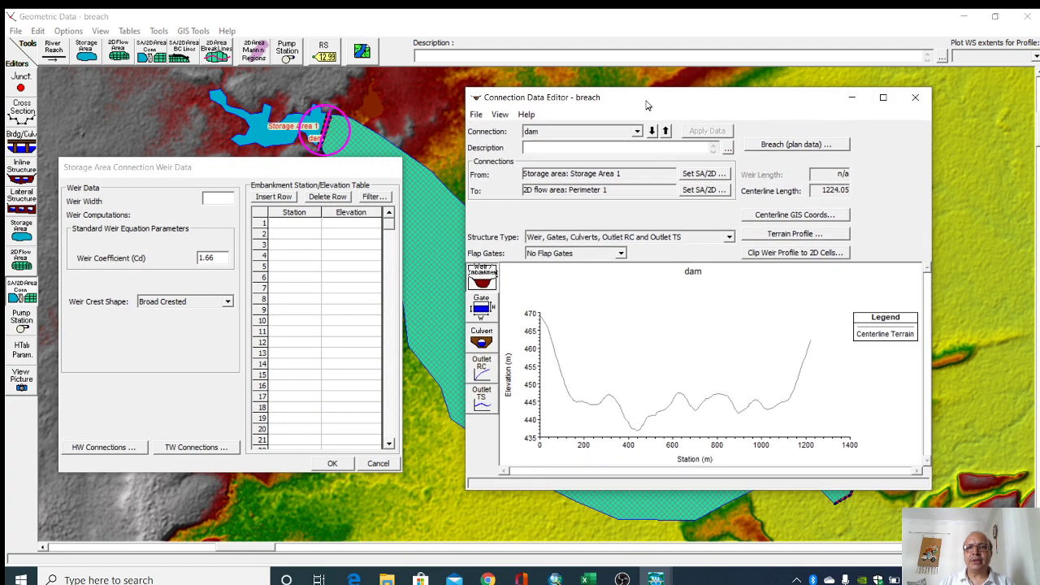
{"action": "left_click", "coordinate": [309, 228]}
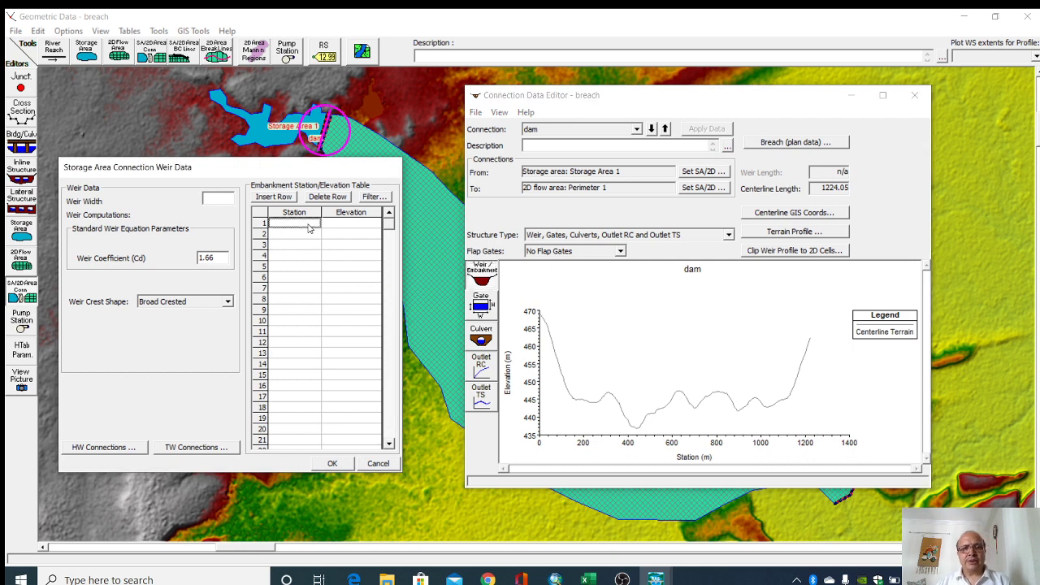
{"action": "type", "text": "0"}
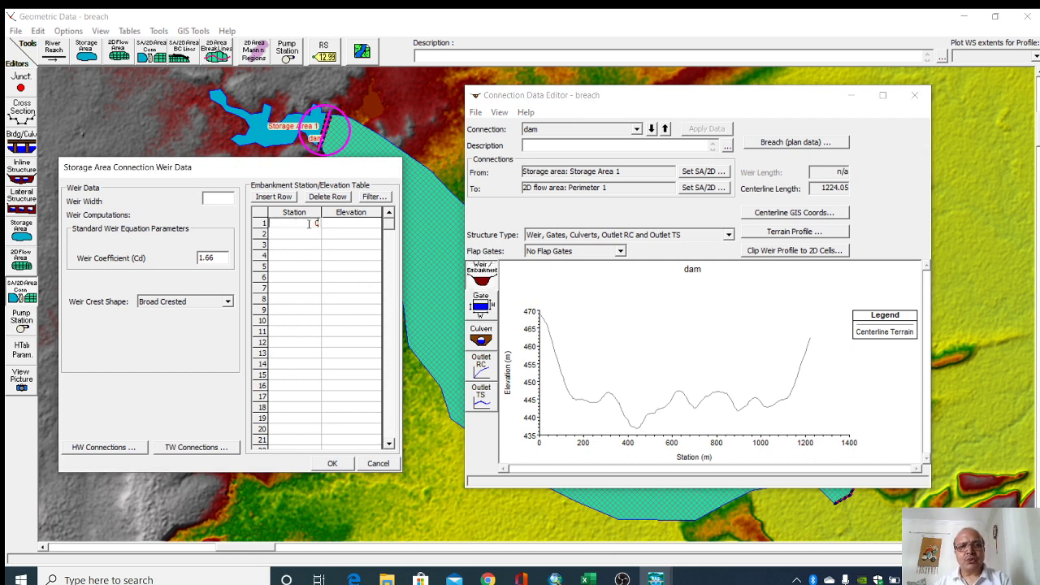
{"action": "left_click", "coordinate": [354, 230]}
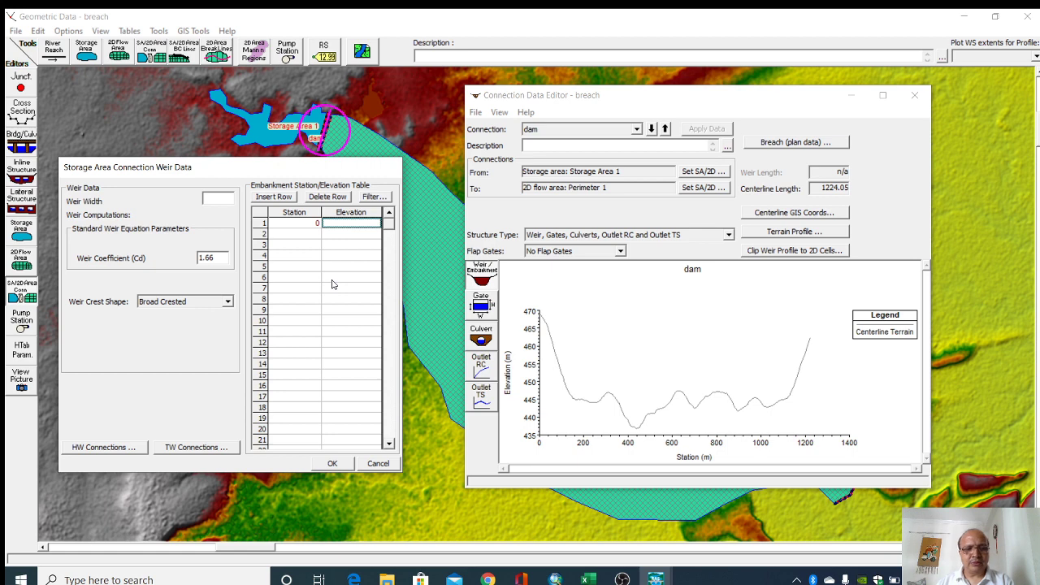
{"action": "type", "text": "464"}
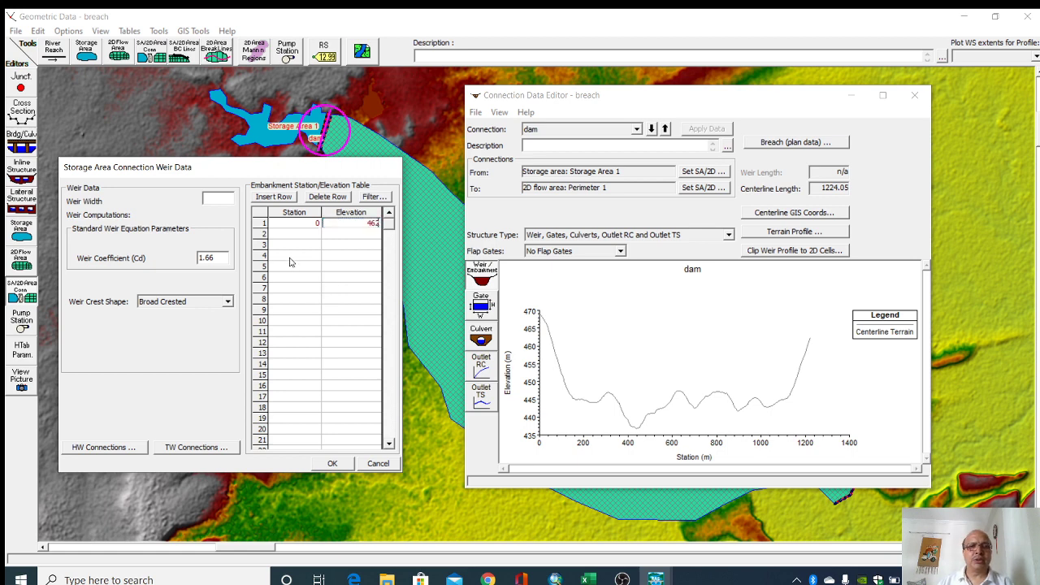
Step: Add the second point at station 1224.05, elevation 462, apply with weir width 5, and recheck
{"action": "left_click", "coordinate": [309, 234]}
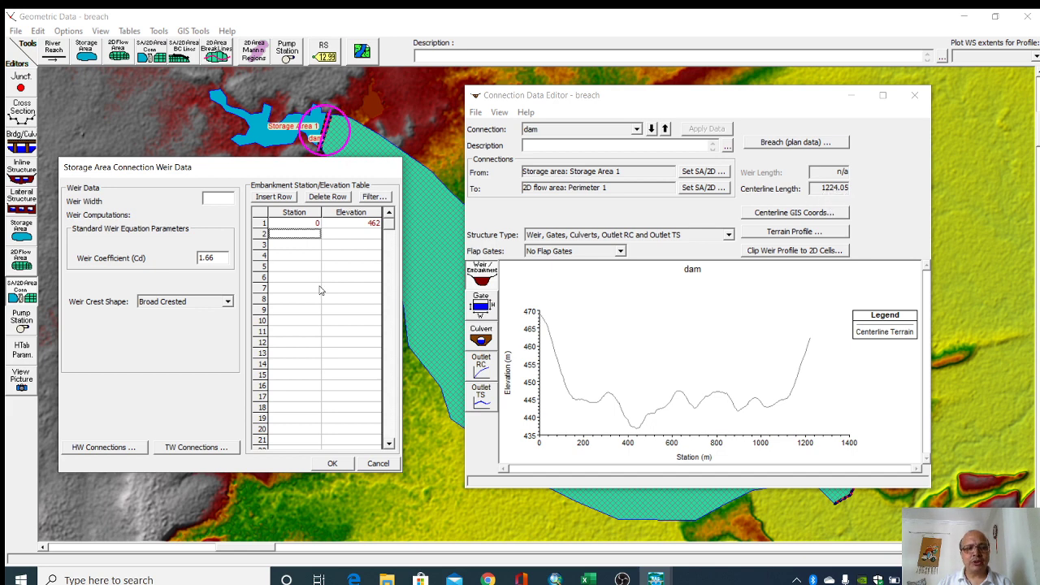
{"action": "left_click", "coordinate": [317, 233]}
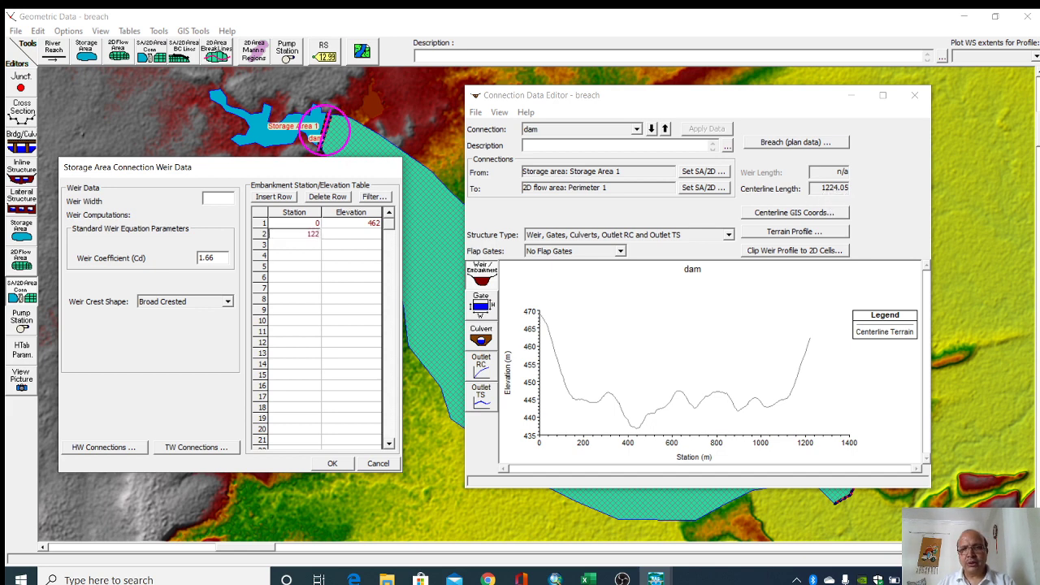
{"action": "type", "text": "1224"}
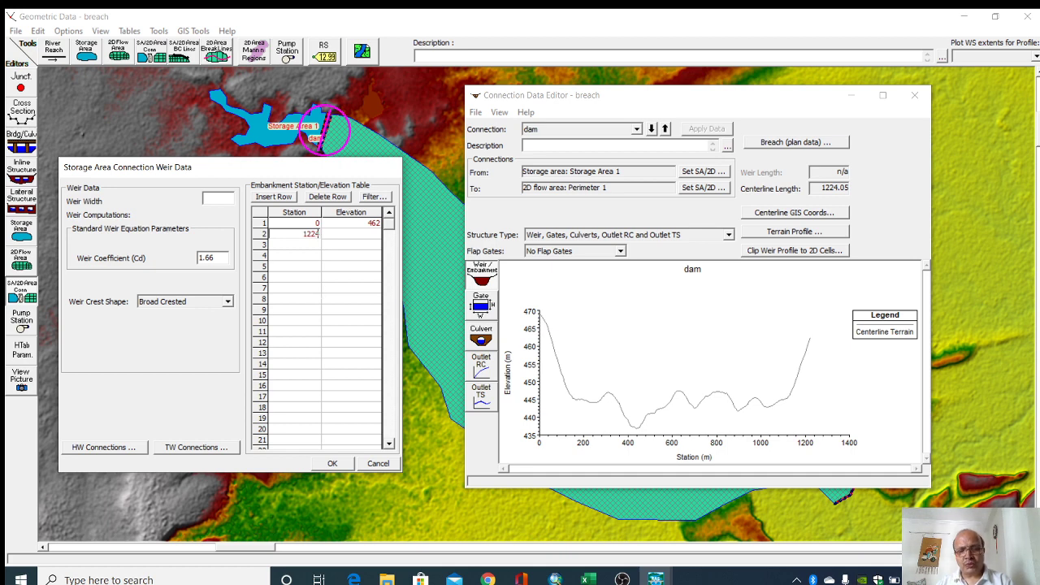
{"action": "type", "text": ".04"}
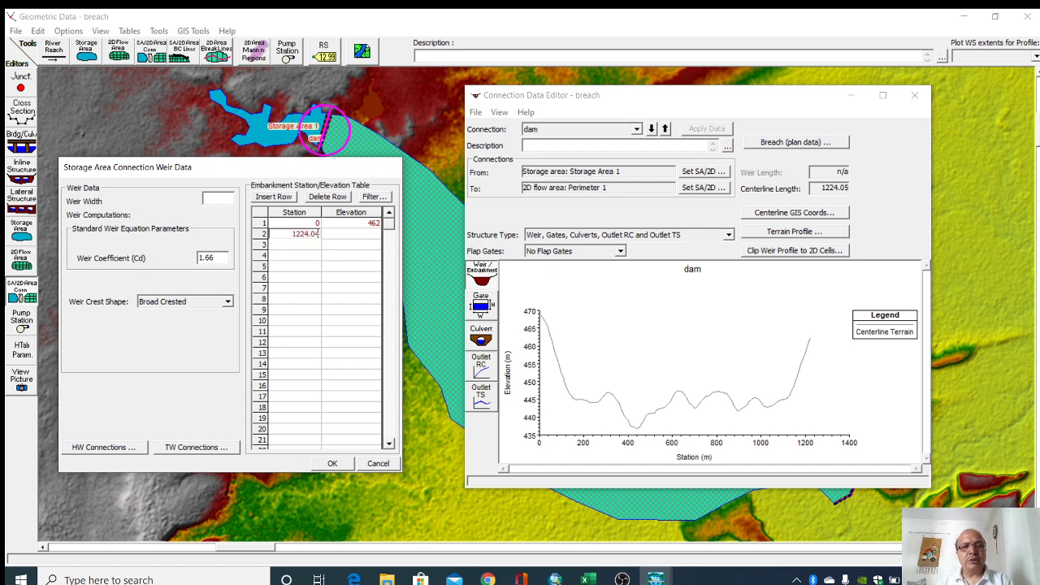
{"action": "key", "text": "BackSpace"}
{"action": "type", "text": "5"}
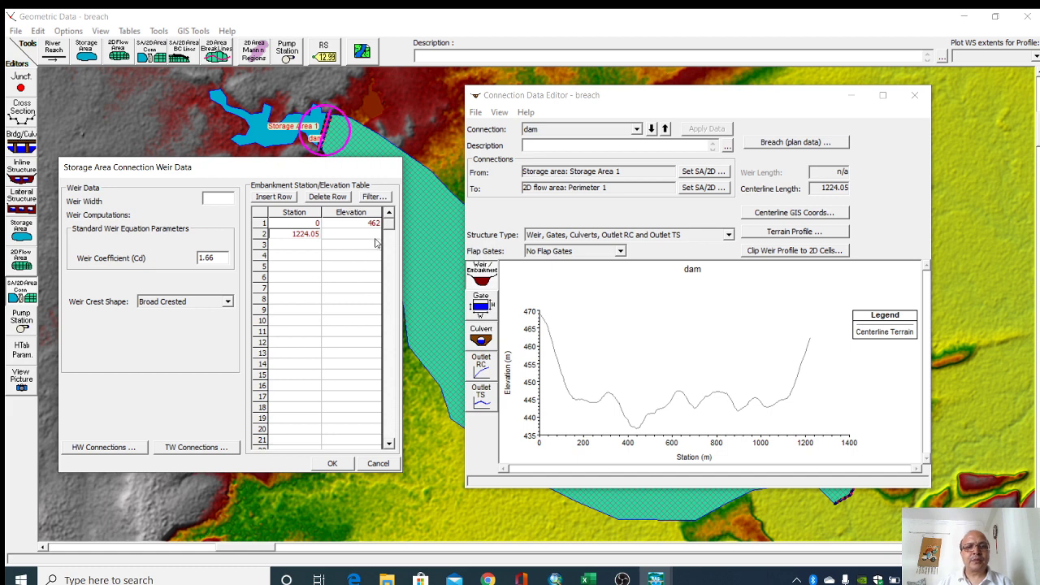
{"action": "key", "text": "Tab"}
{"action": "type", "text": "4"}
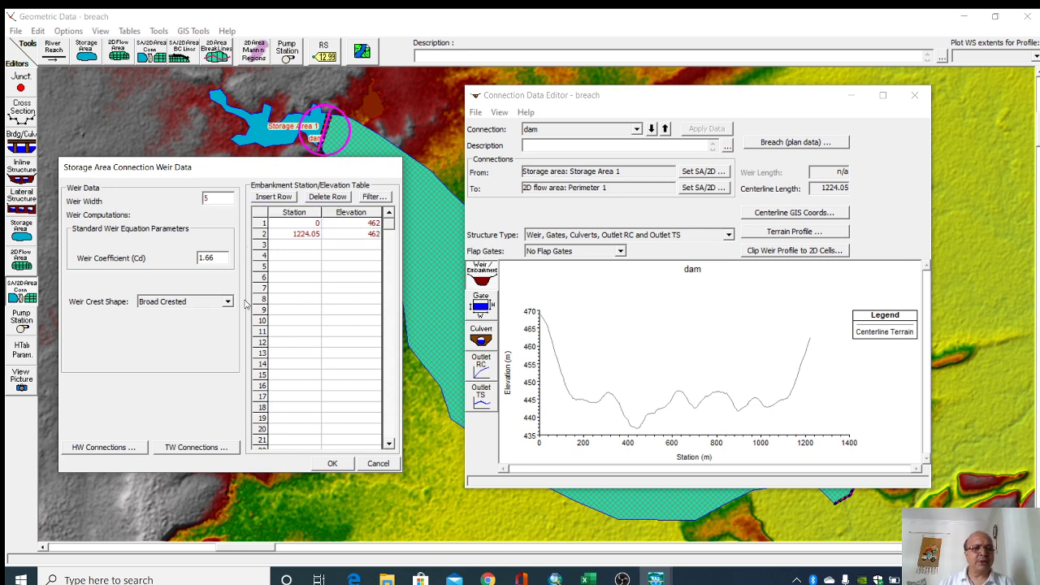
{"action": "left_click", "coordinate": [335, 464]}
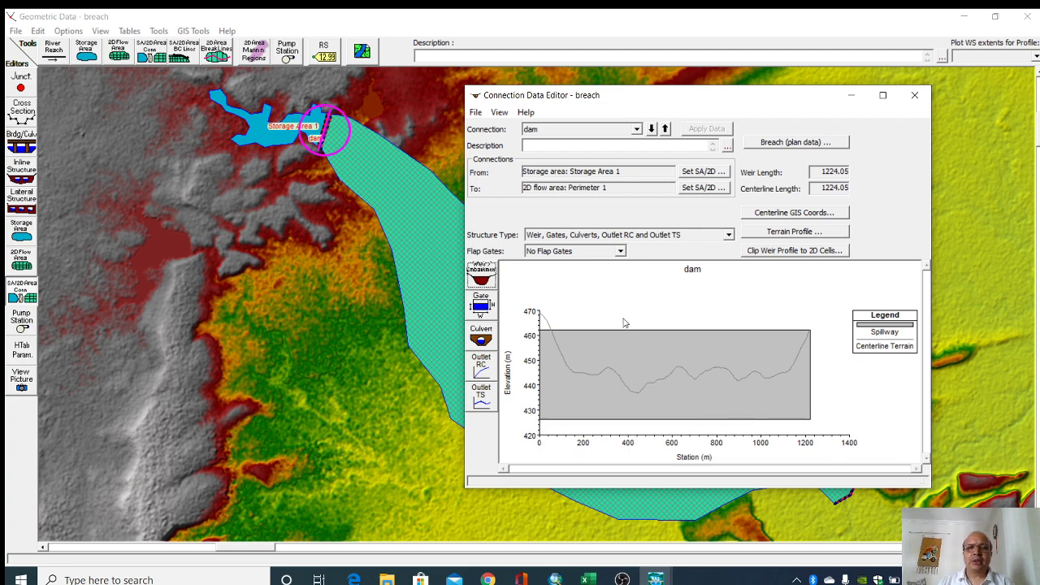
{"action": "left_click", "coordinate": [486, 280]}
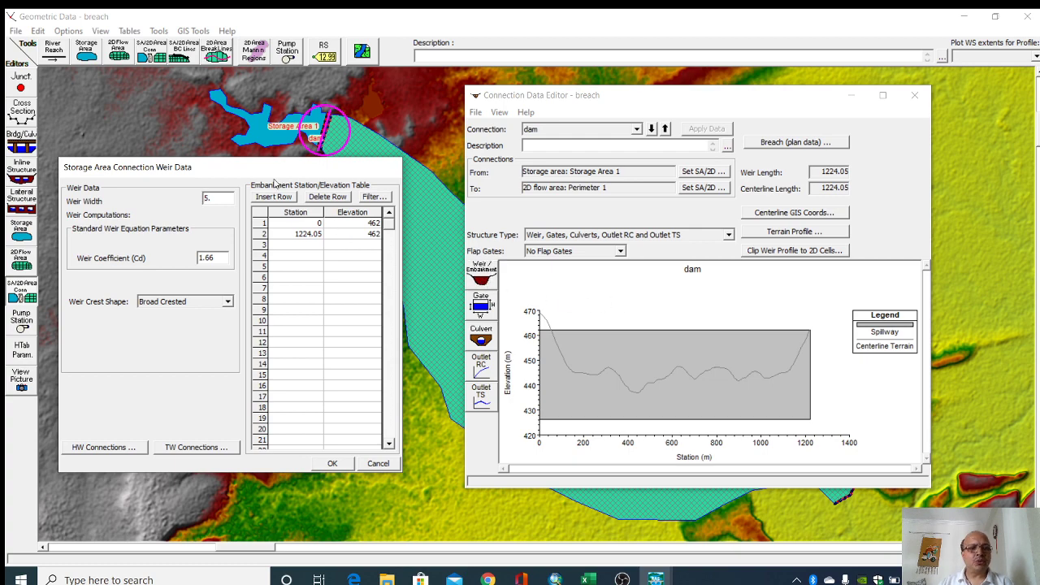
{"action": "left_click", "coordinate": [377, 464]}
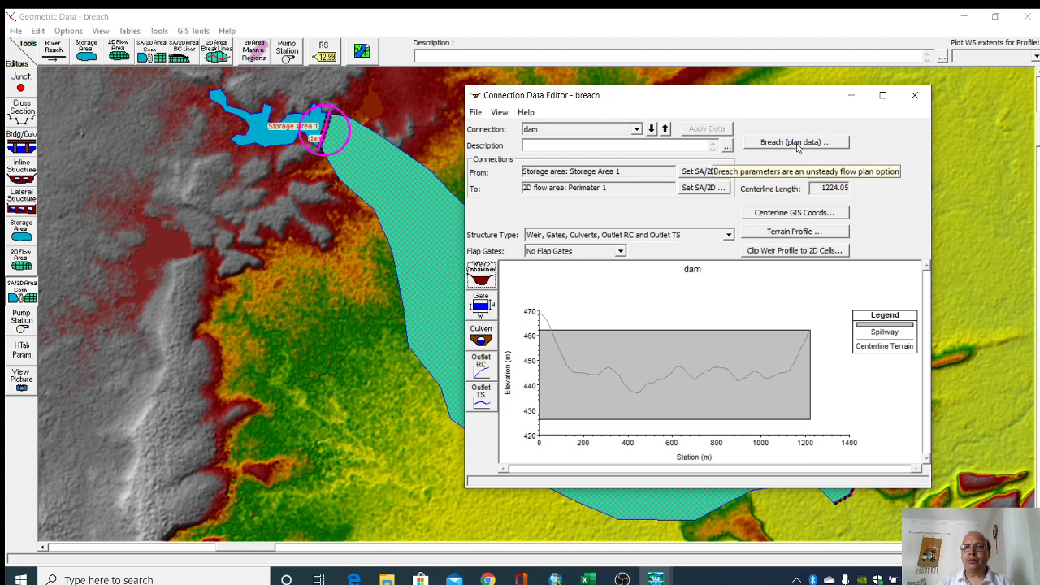
Step: Breach the dam at centre station 420, width 5, bottom 438, side slopes 3, trigger WS 462
{"action": "left_click", "coordinate": [796, 143]}
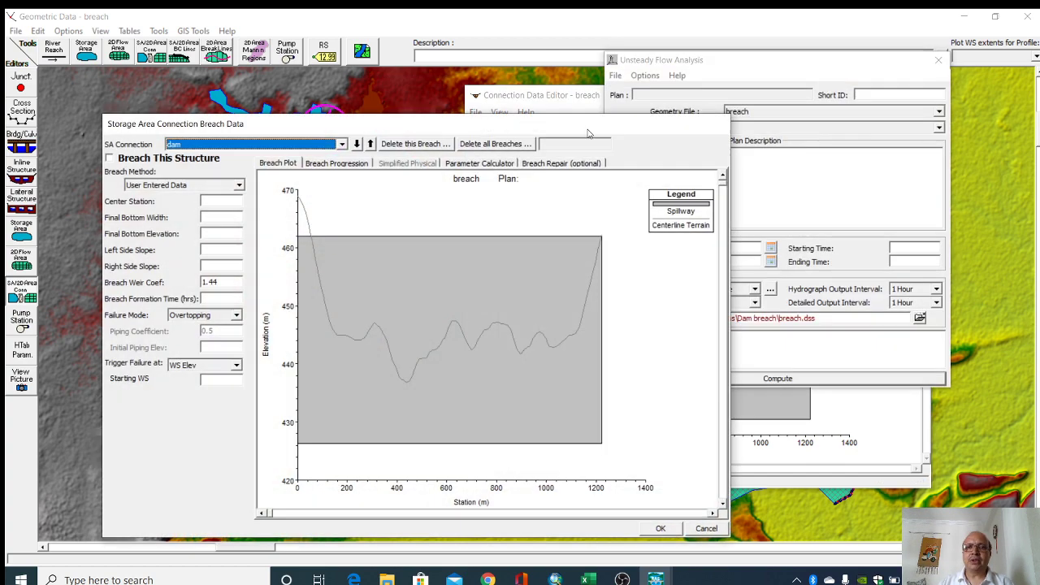
{"action": "left_click_drag", "start_coordinate": [449, 130], "coordinate": [547, 111]}
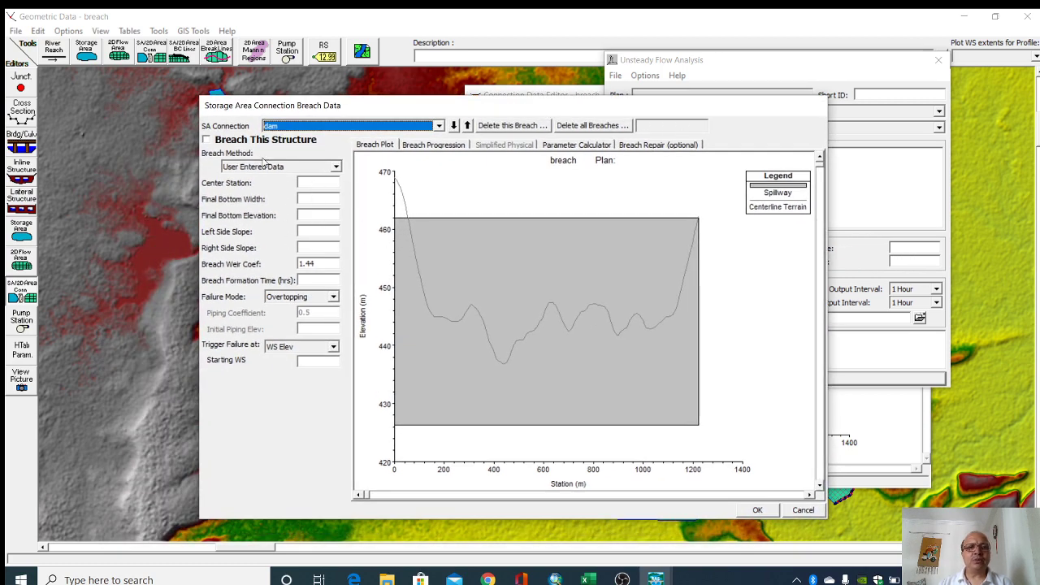
{"action": "left_click", "coordinate": [210, 142]}
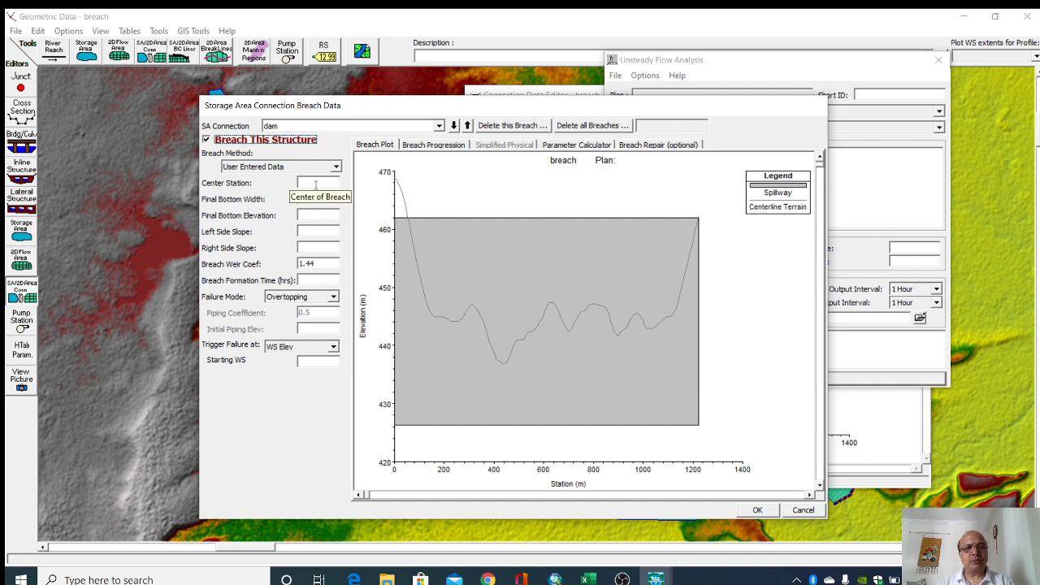
{"action": "left_click", "coordinate": [313, 183]}
{"action": "type", "text": "42"}
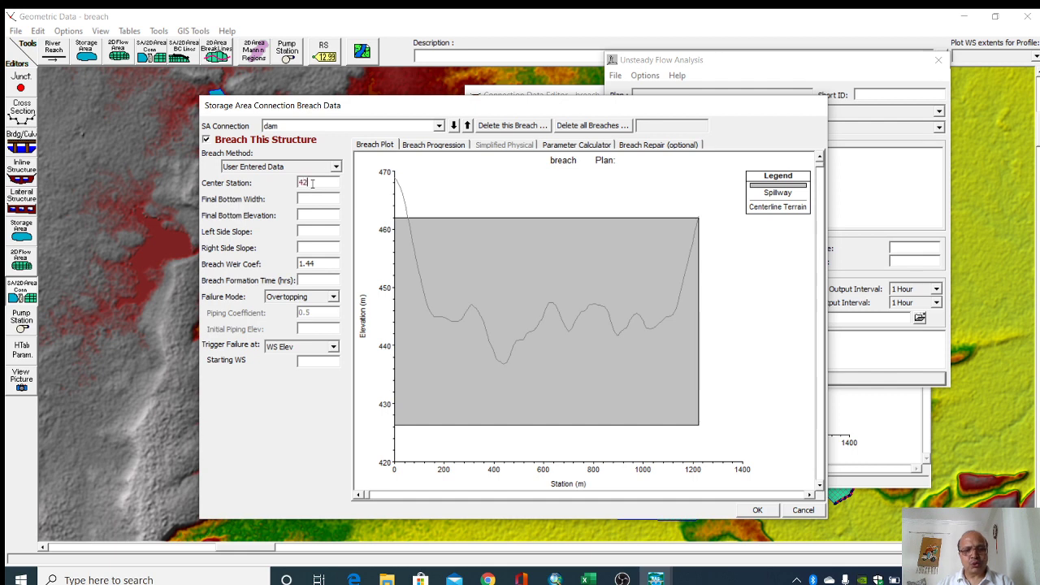
{"action": "type", "text": "0"}
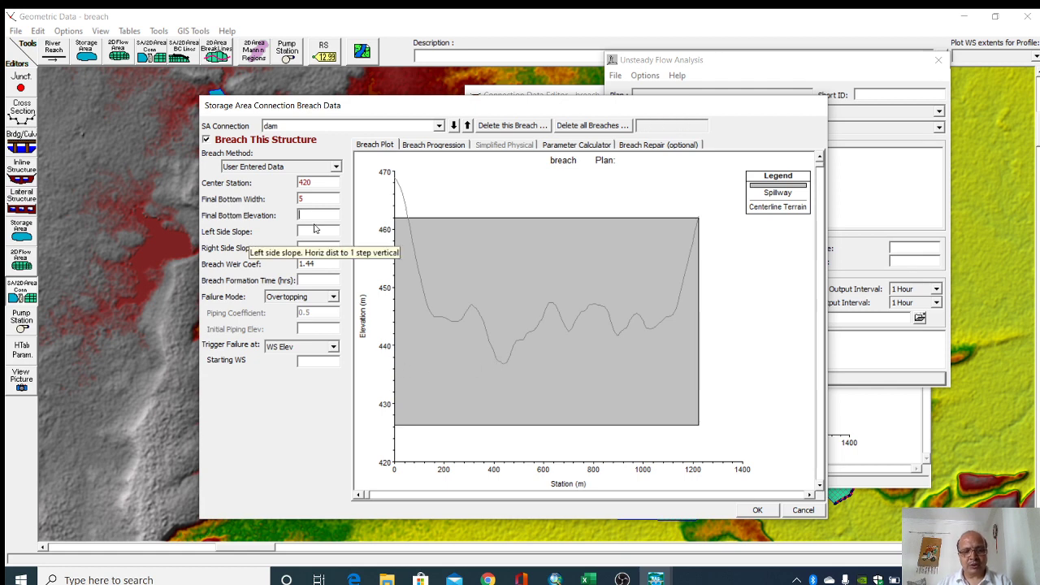
{"action": "type", "text": "4"}
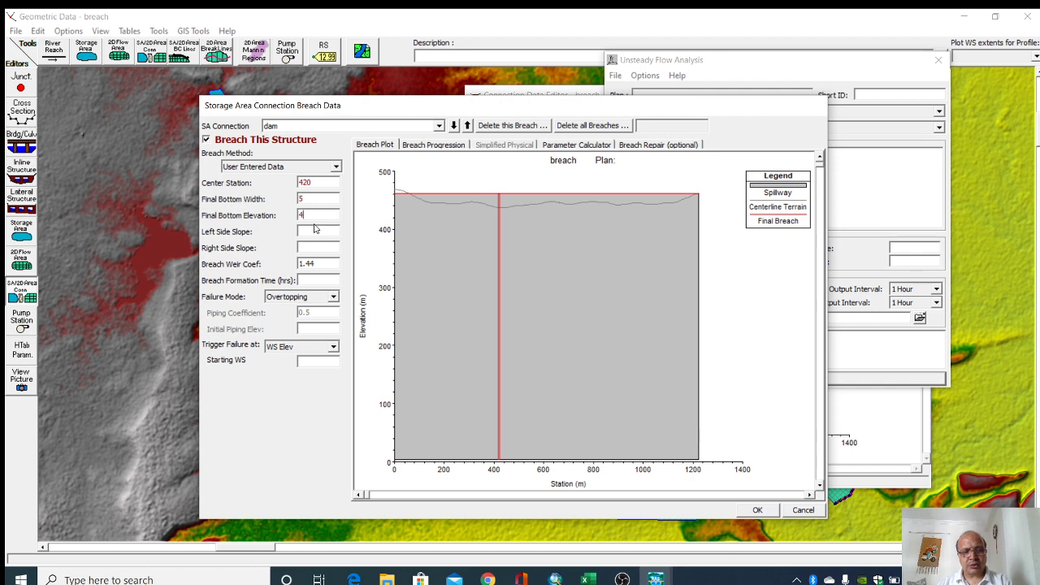
{"action": "type", "text": "38"}
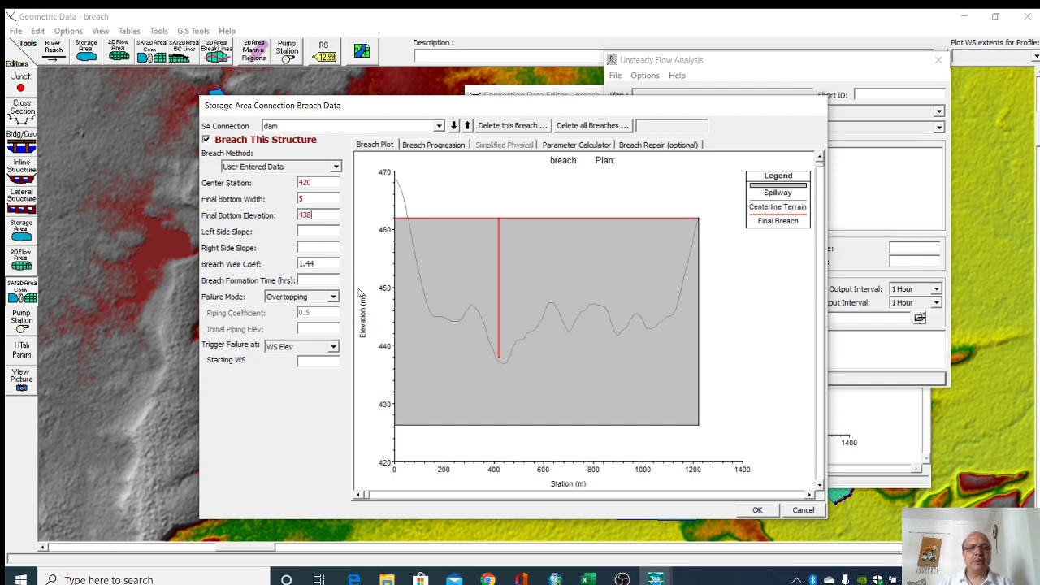
{"action": "left_click", "coordinate": [308, 231]}
{"action": "type", "text": "3"}
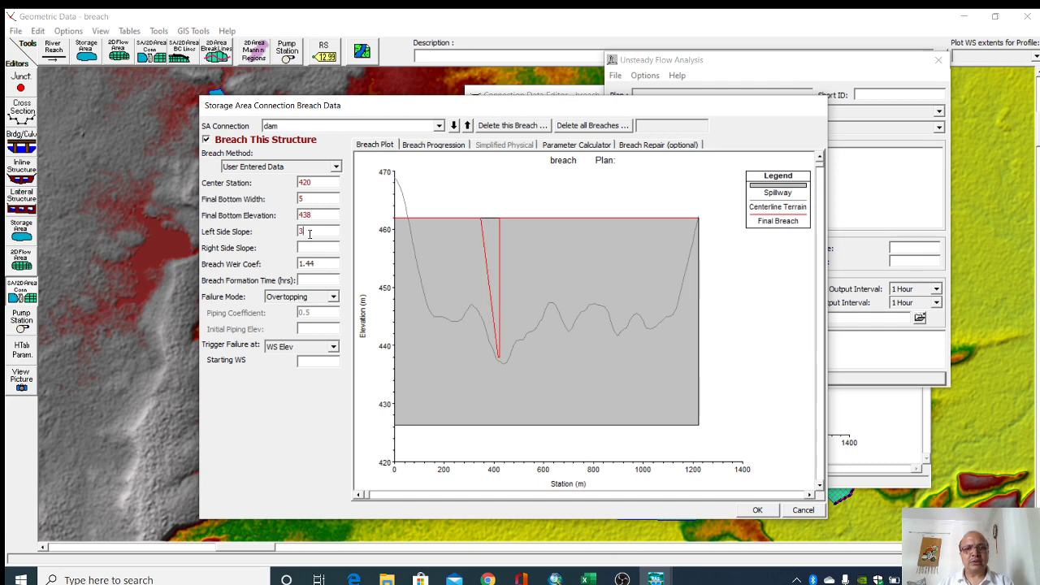
{"action": "type", "text": "3"}
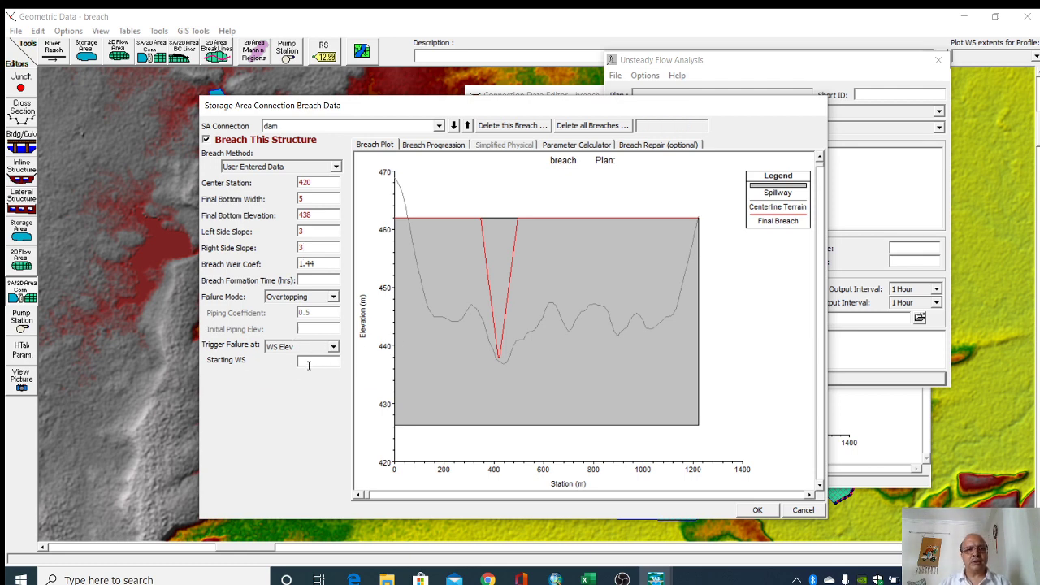
{"action": "left_click", "coordinate": [309, 365]}
{"action": "type", "text": "4"}
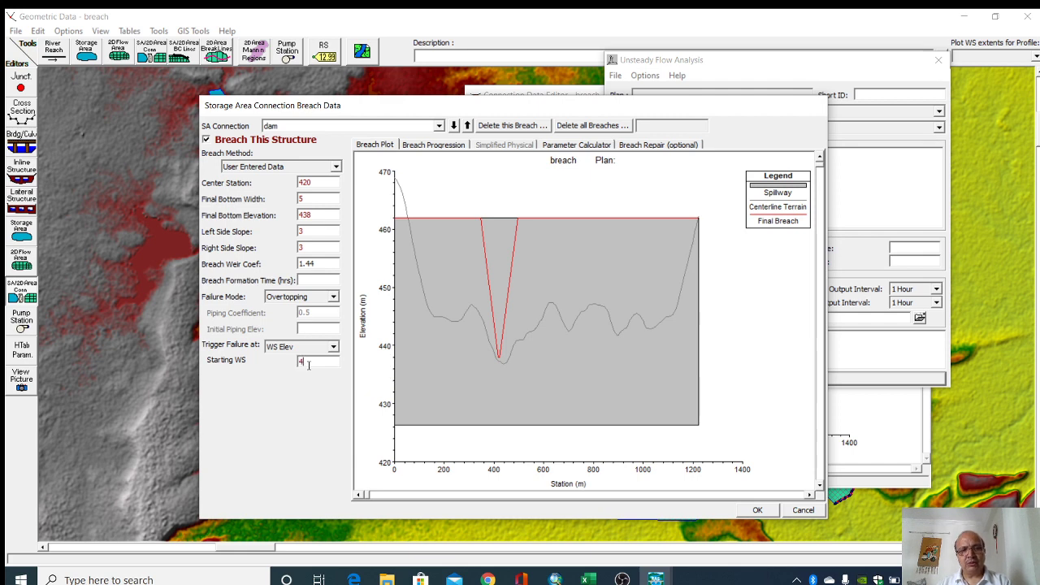
{"action": "type", "text": "6"}
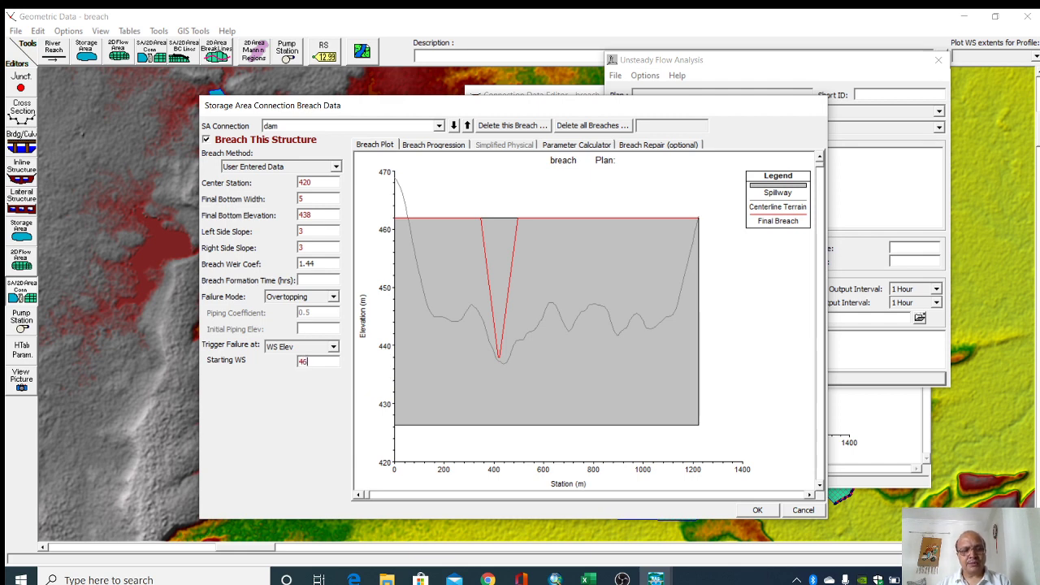
{"action": "type", "text": "2"}
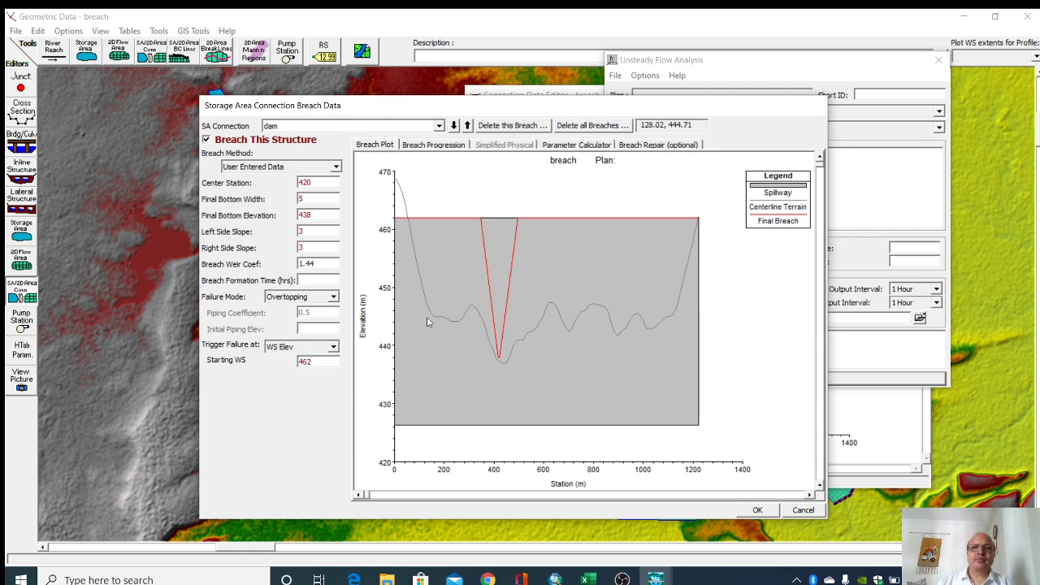
Step: Confirm the breach, close the plan, connection and geometry windows, then bring up unsteady flow data
{"action": "left_click", "coordinate": [754, 511]}
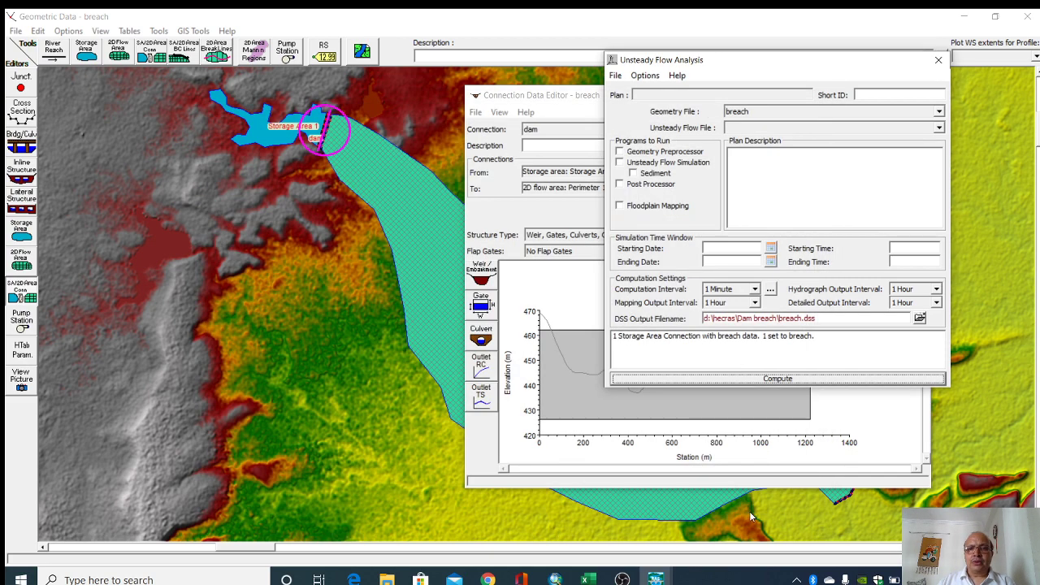
{"action": "left_click", "coordinate": [940, 62]}
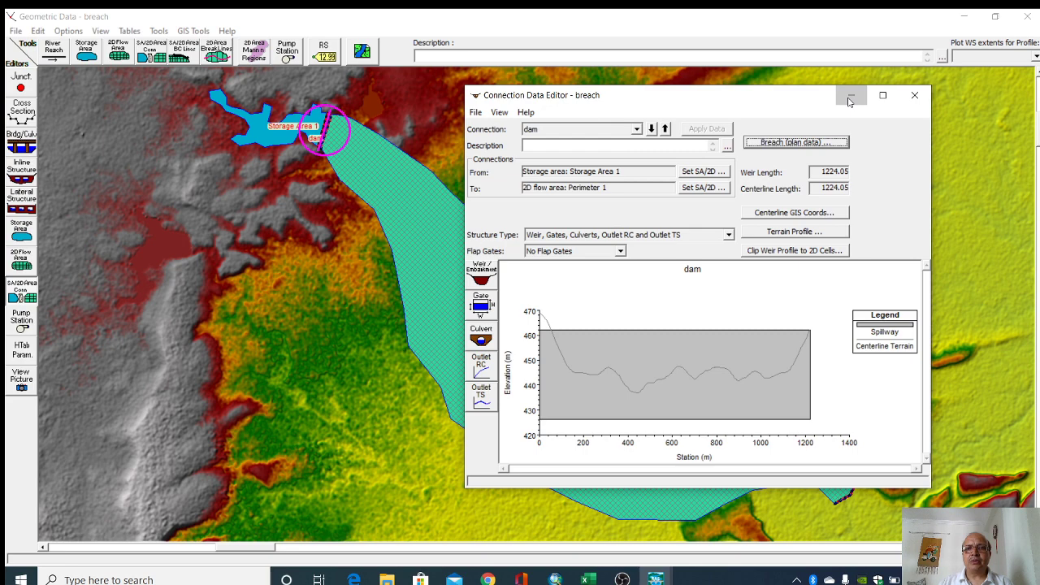
{"action": "left_click", "coordinate": [909, 104]}
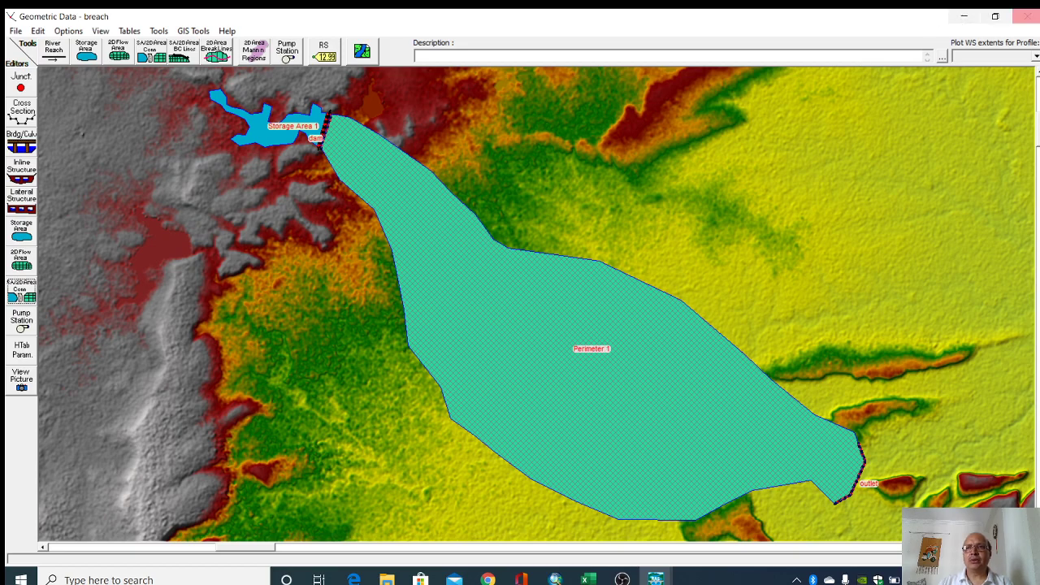
{"action": "left_click", "coordinate": [1027, 17]}
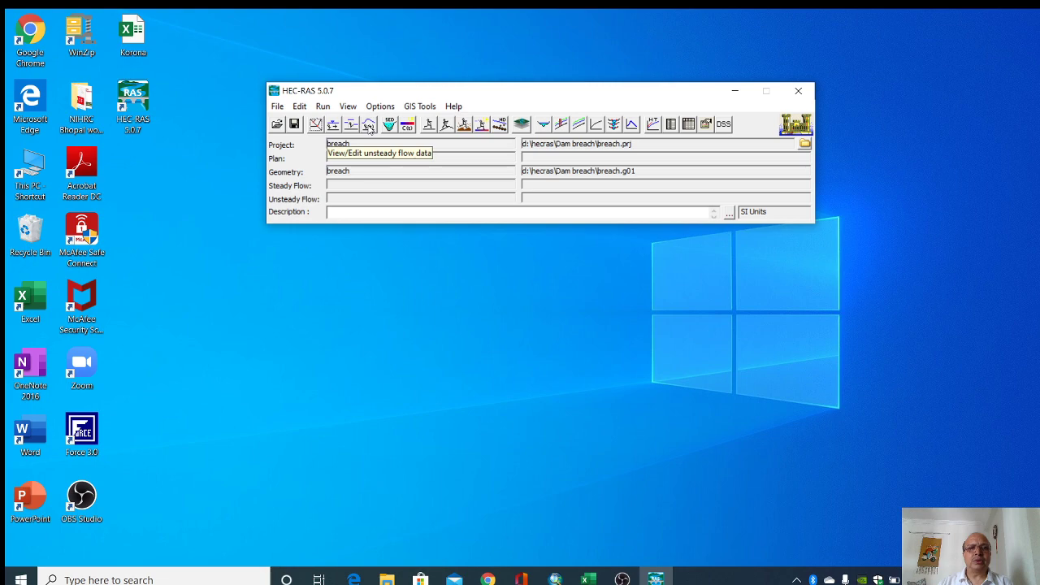
{"action": "left_click", "coordinate": [369, 126]}
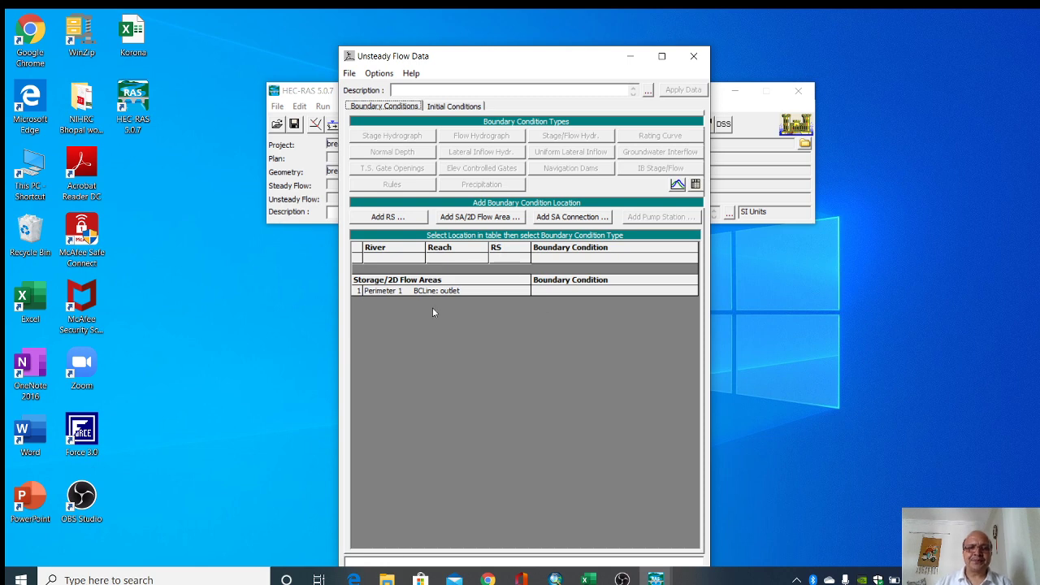
Step: Give the Perimeter 1 outlet a Normal Depth boundary with friction slope 0.01
{"action": "left_click", "coordinate": [550, 293]}
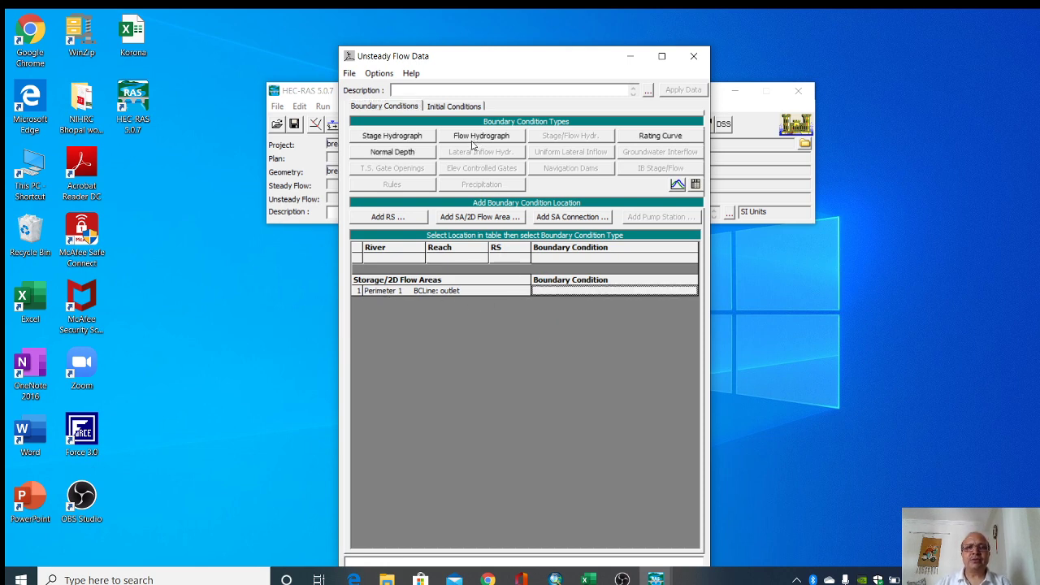
{"action": "left_click", "coordinate": [415, 156]}
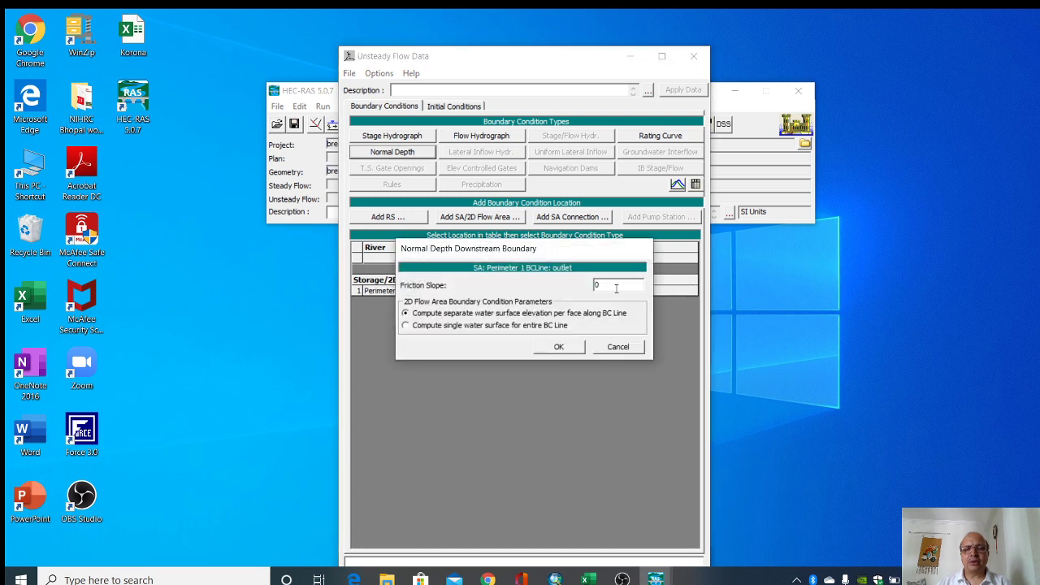
{"action": "type", "text": "0."}
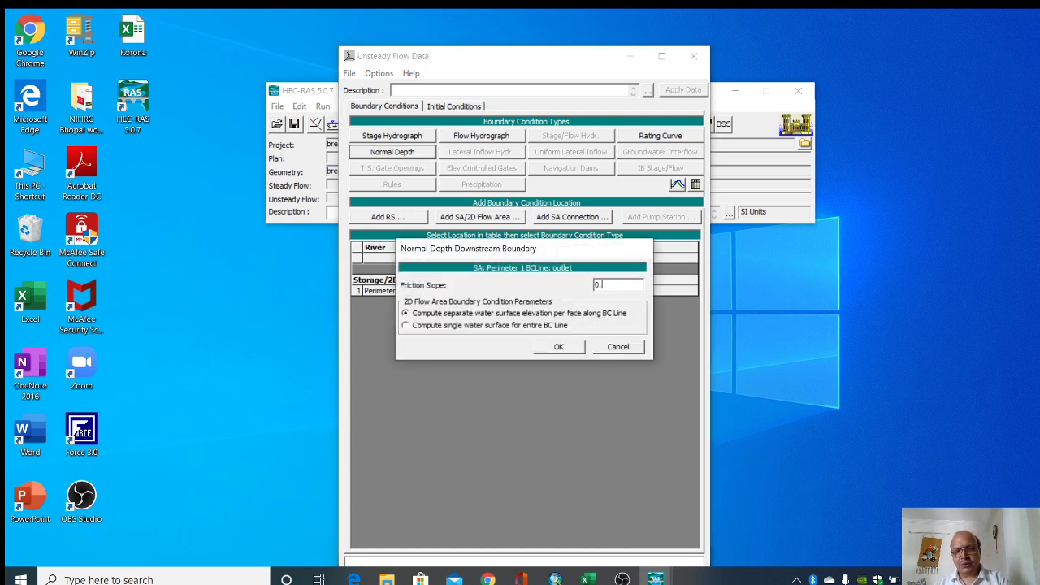
{"action": "type", "text": "01"}
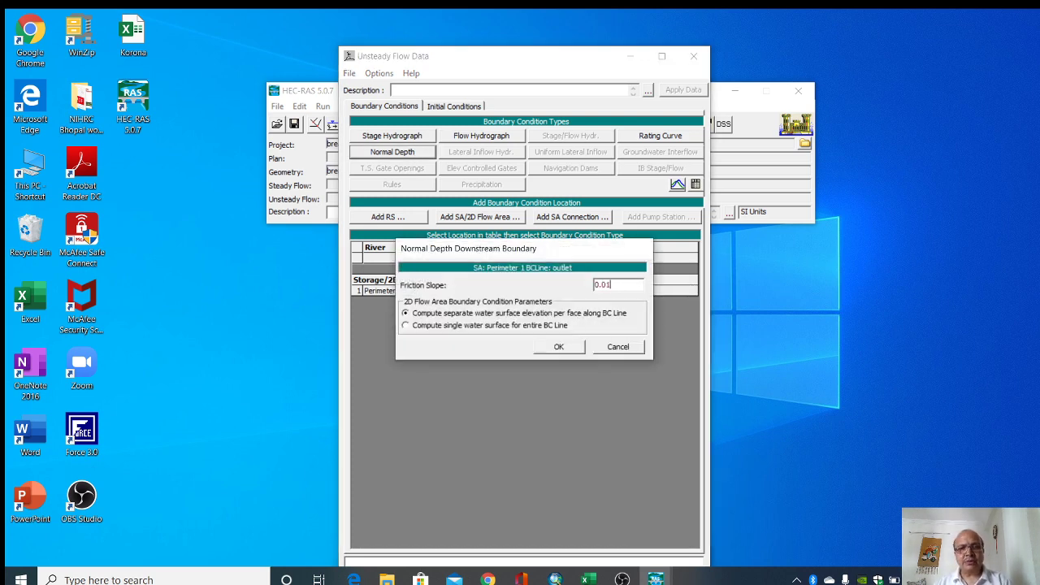
{"action": "left_click", "coordinate": [557, 346]}
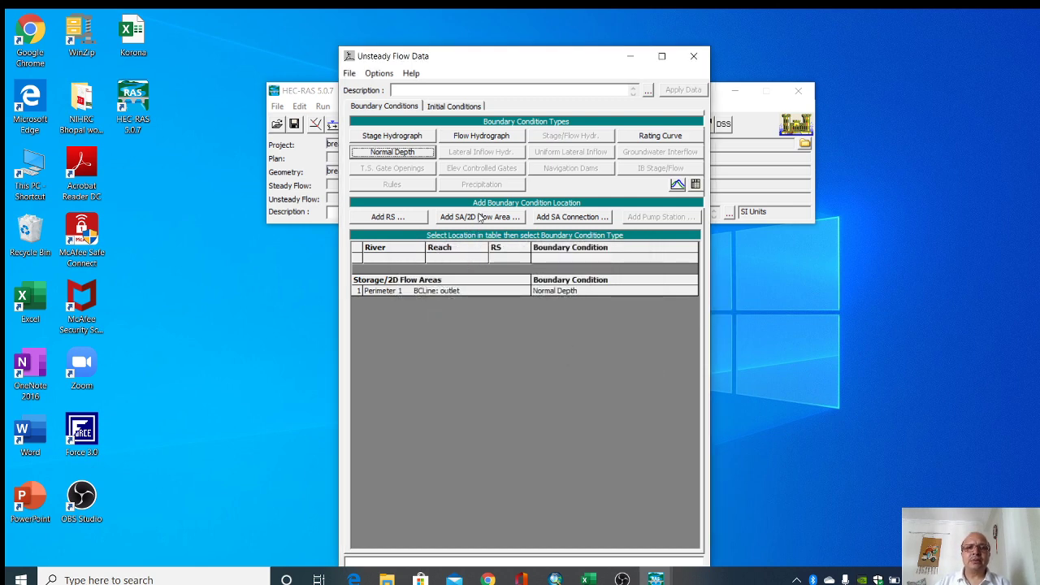
Step: Add Storage Area 1 as a boundary location and assign it a Lateral Inflow Hydrograph
{"action": "left_click", "coordinate": [505, 218]}
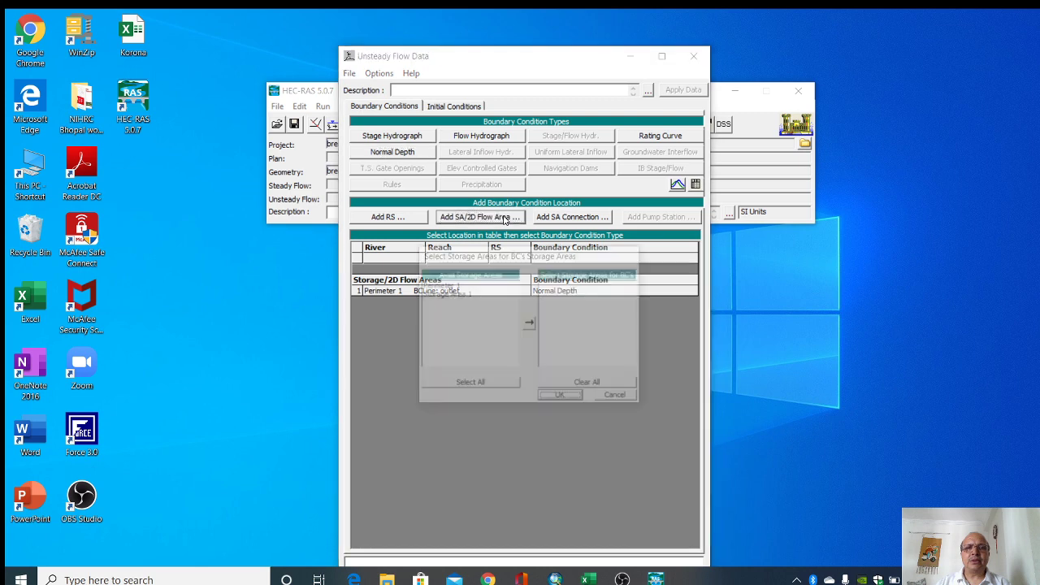
{"action": "left_click", "coordinate": [446, 296]}
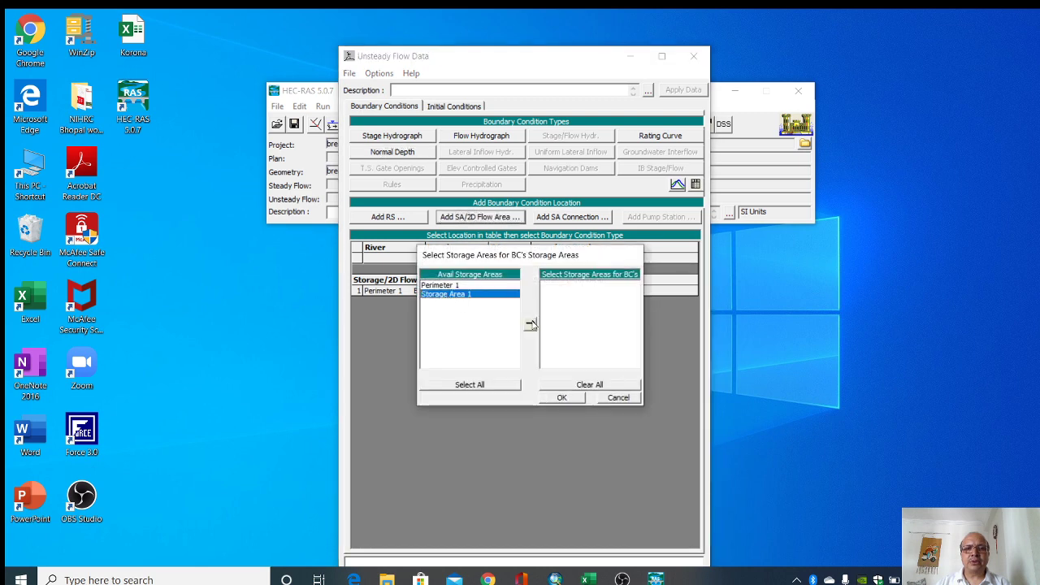
{"action": "left_click", "coordinate": [531, 324]}
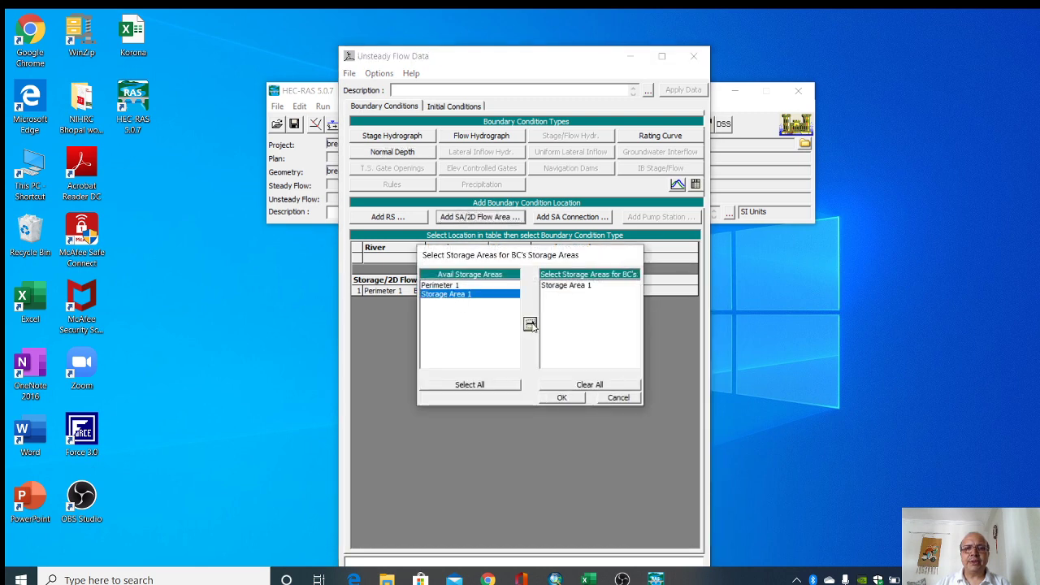
{"action": "left_click", "coordinate": [559, 400]}
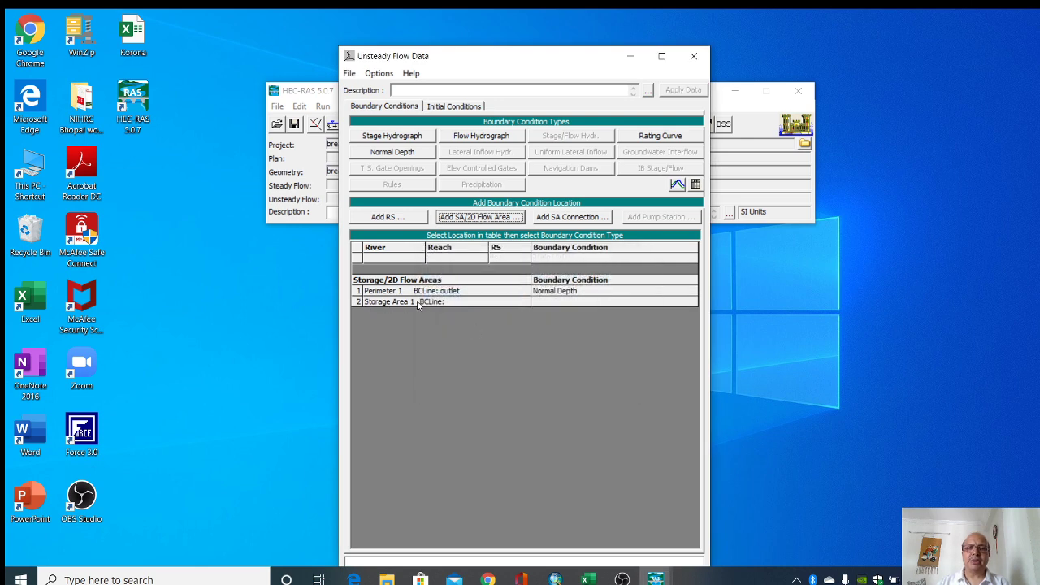
{"action": "left_click", "coordinate": [550, 302]}
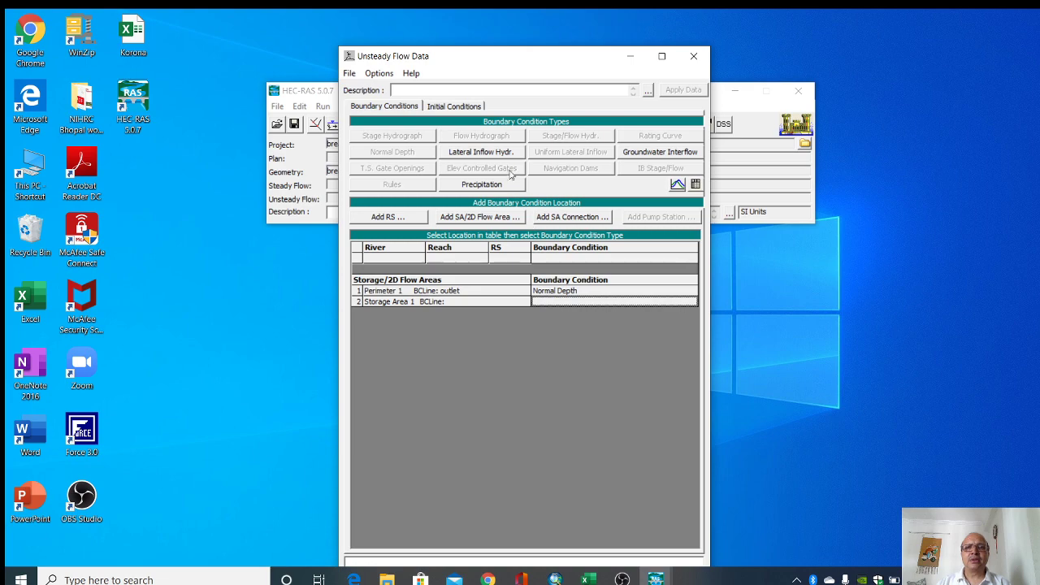
{"action": "left_click", "coordinate": [481, 152]}
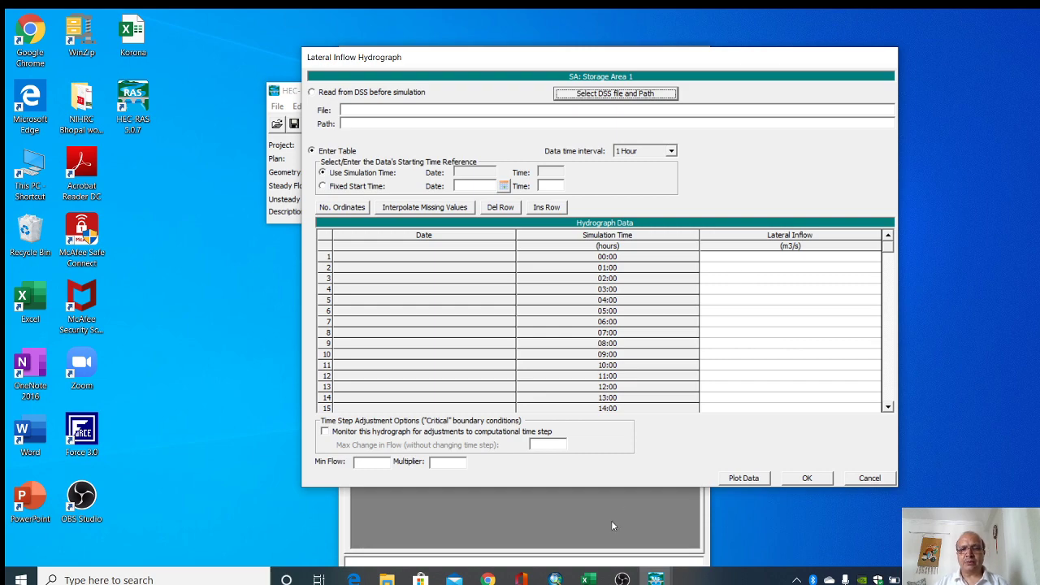
Step: Copy the inflow values from spreadsheet column B into the Lateral Inflow column
{"action": "left_click", "coordinate": [585, 579]}
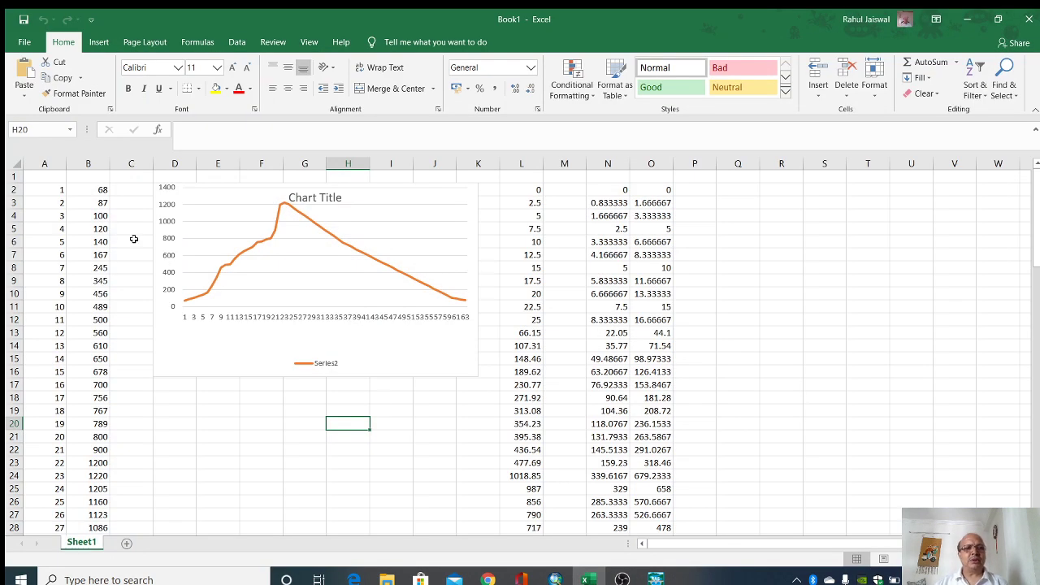
{"action": "left_click_drag", "start_coordinate": [95, 195], "coordinate": [104, 485]}
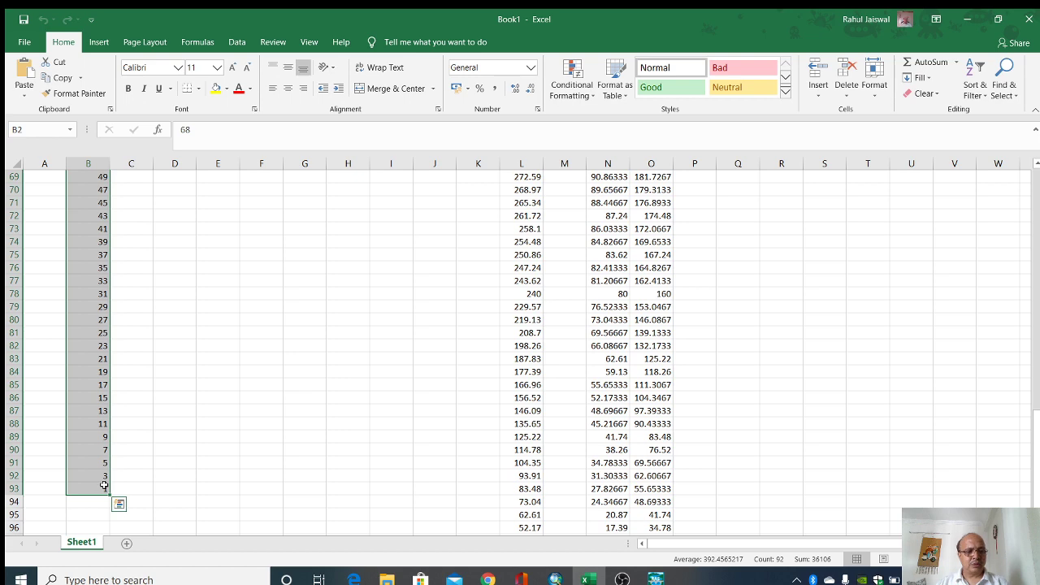
{"action": "key", "text": "ctrl+c"}
{"action": "key", "text": "alt+Tab"}
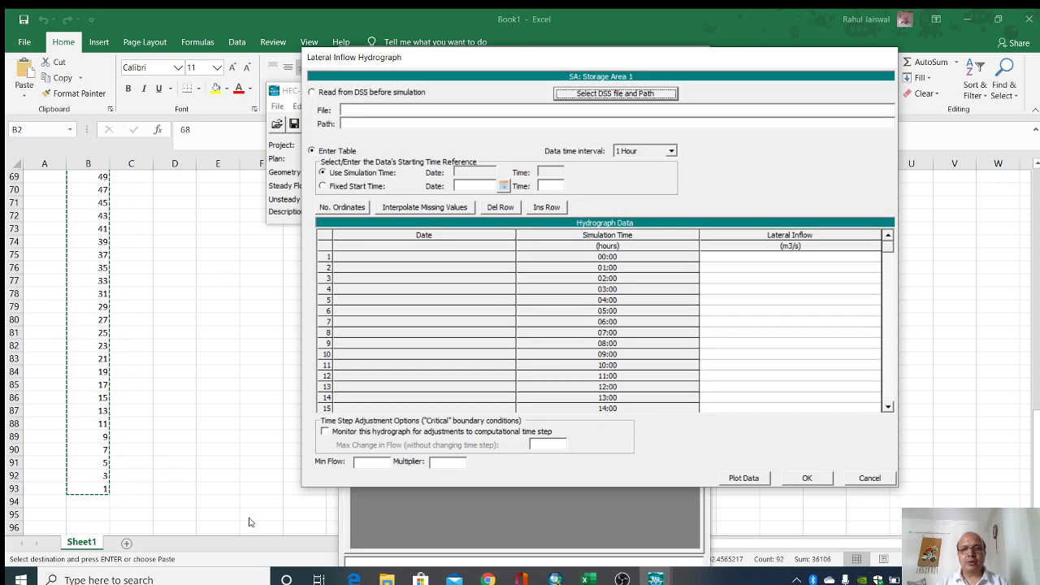
{"action": "left_click", "coordinate": [719, 248]}
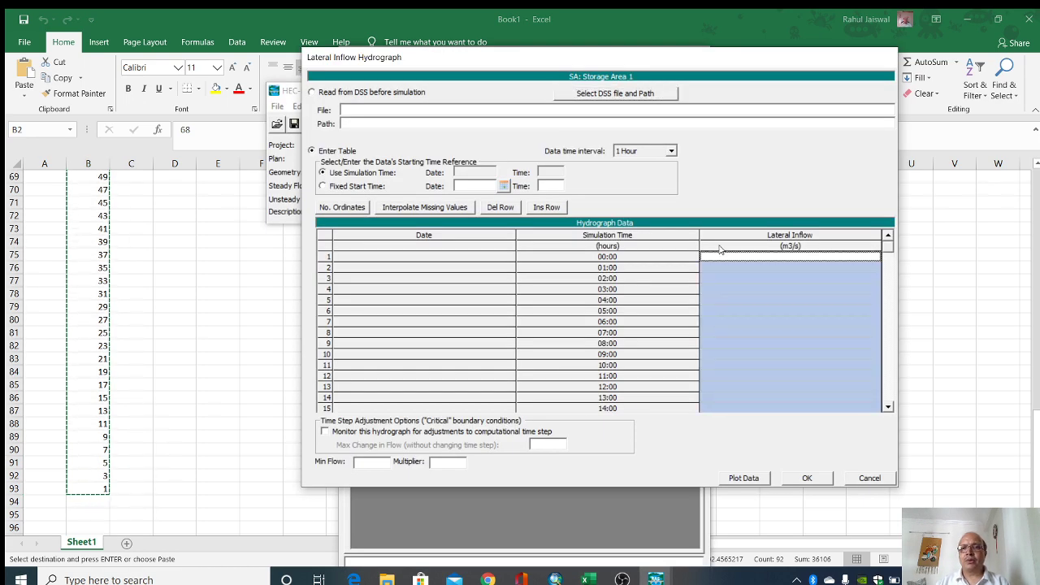
{"action": "left_click", "coordinate": [736, 290]}
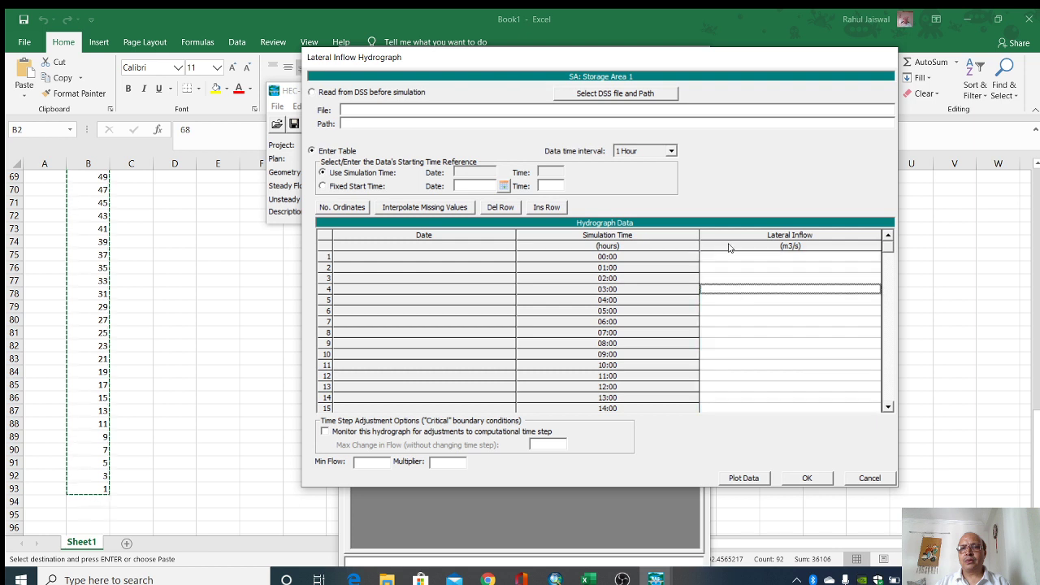
{"action": "left_click", "coordinate": [729, 248]}
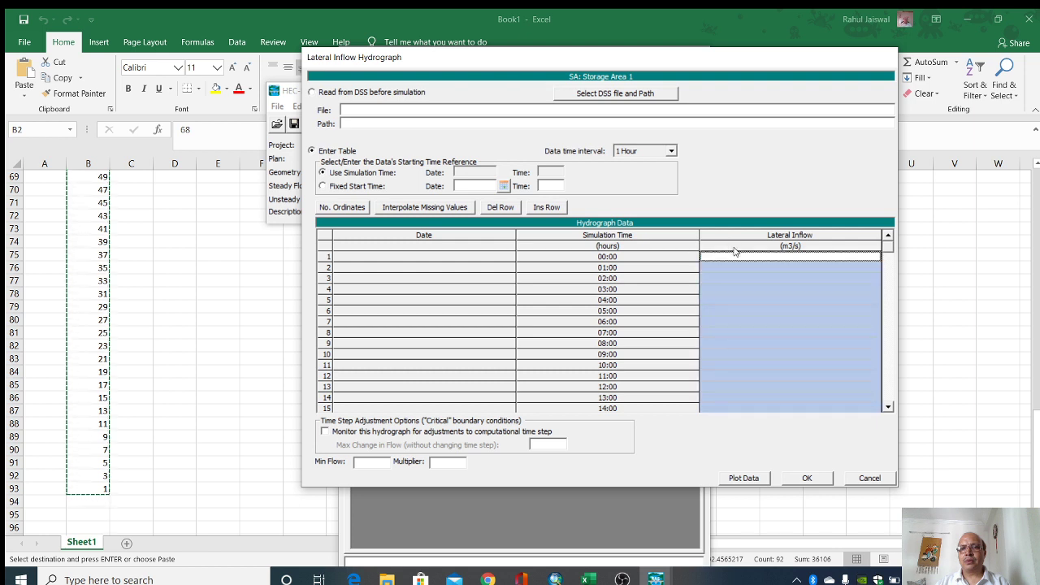
{"action": "key", "text": "ctrl+v"}
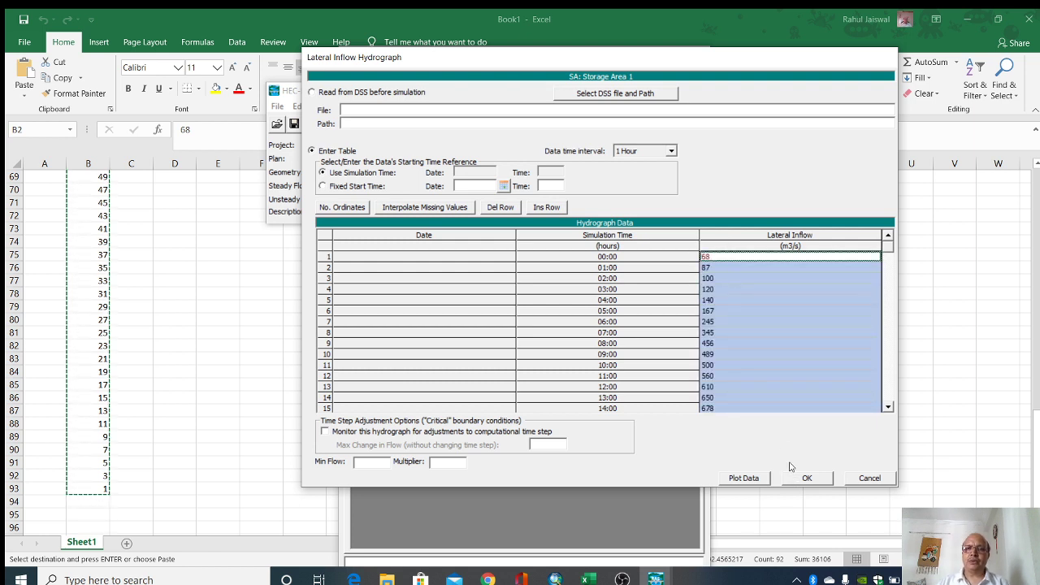
Step: Set a fixed start time of 01SEP2008 00:00, check the plot, and accept the hydrograph
{"action": "left_click", "coordinate": [331, 188]}
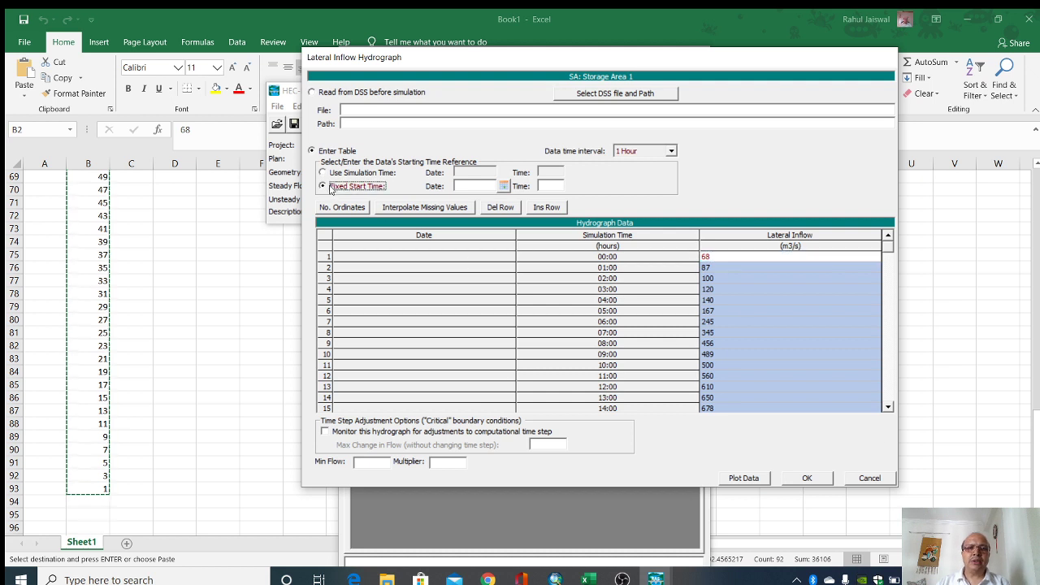
{"action": "left_click", "coordinate": [504, 187]}
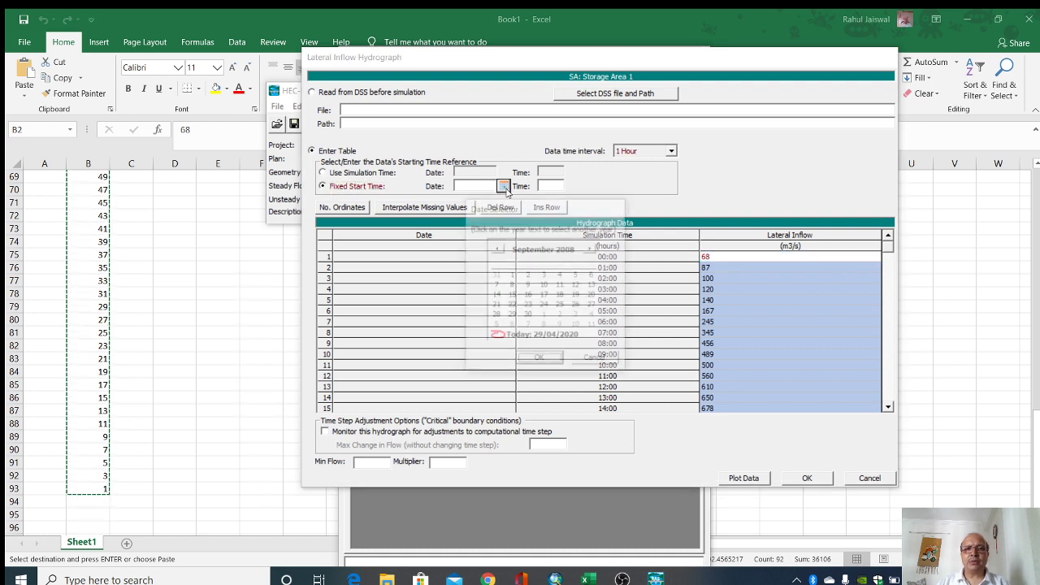
{"action": "left_click", "coordinate": [515, 276]}
{"action": "left_click", "coordinate": [540, 360]}
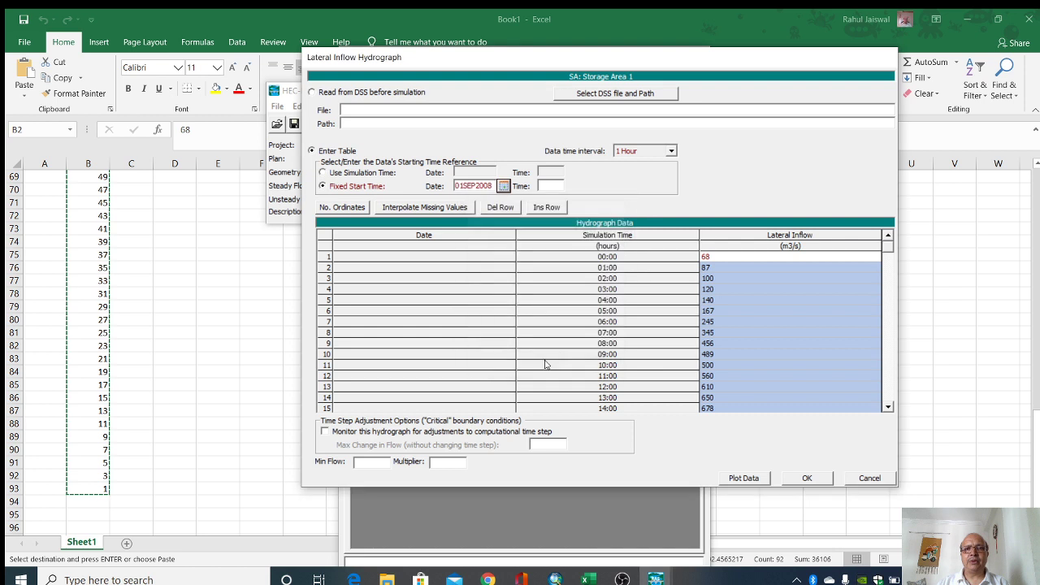
{"action": "left_click", "coordinate": [547, 185]}
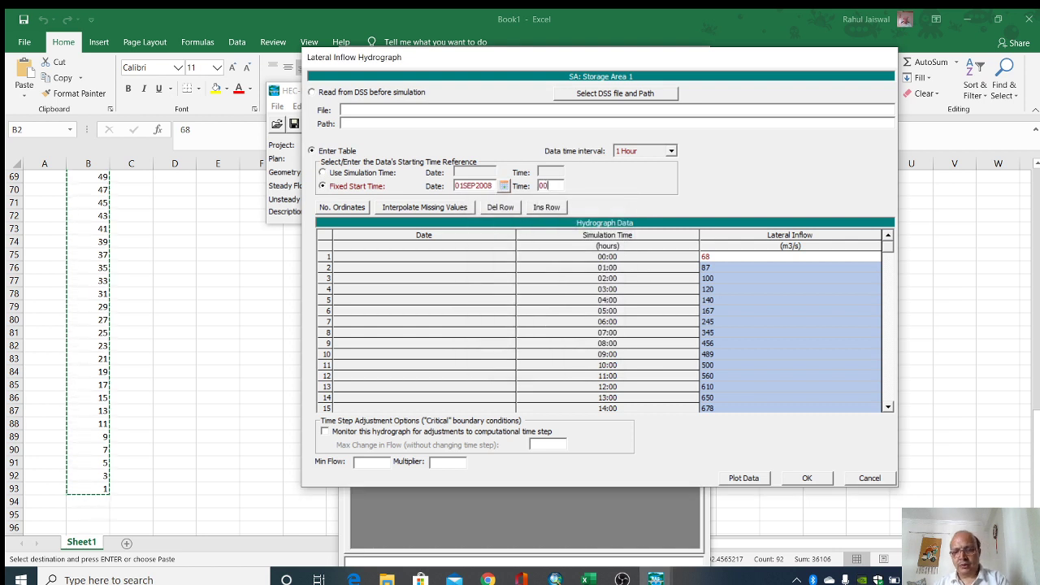
{"action": "type", "text": "00:00"}
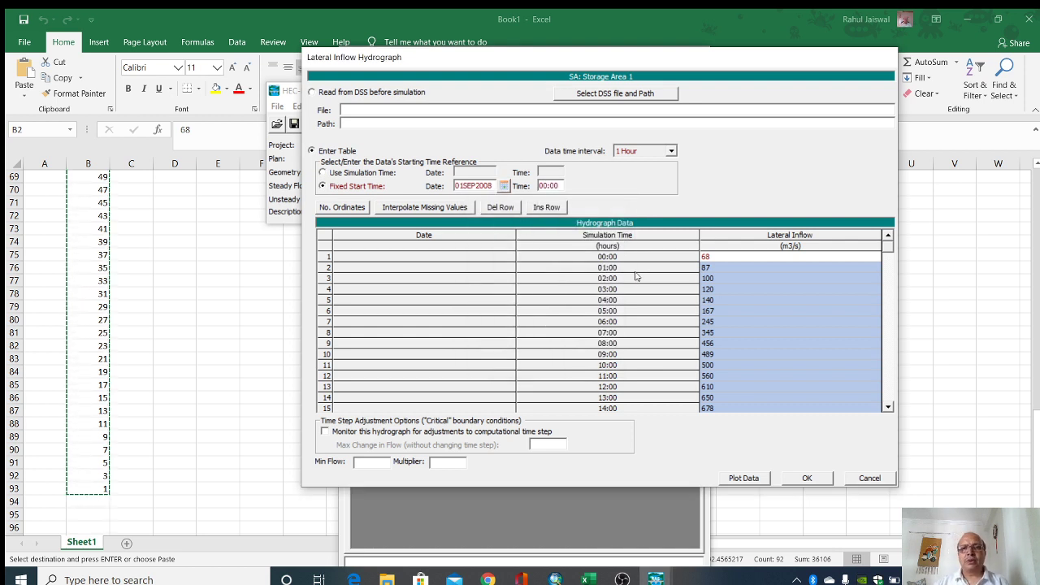
{"action": "left_click", "coordinate": [789, 268]}
{"action": "left_click", "coordinate": [755, 484]}
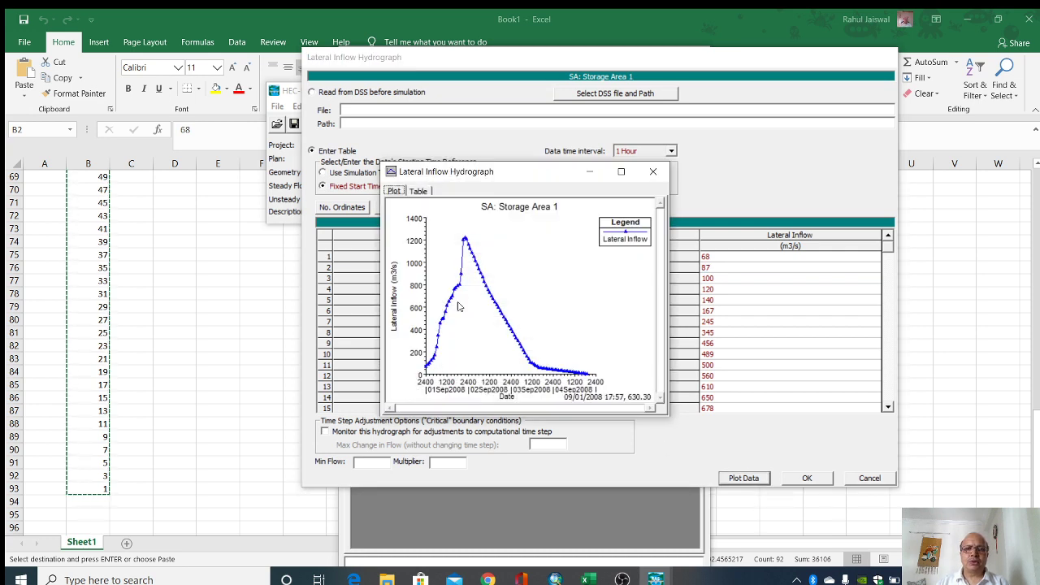
{"action": "left_click", "coordinate": [652, 172]}
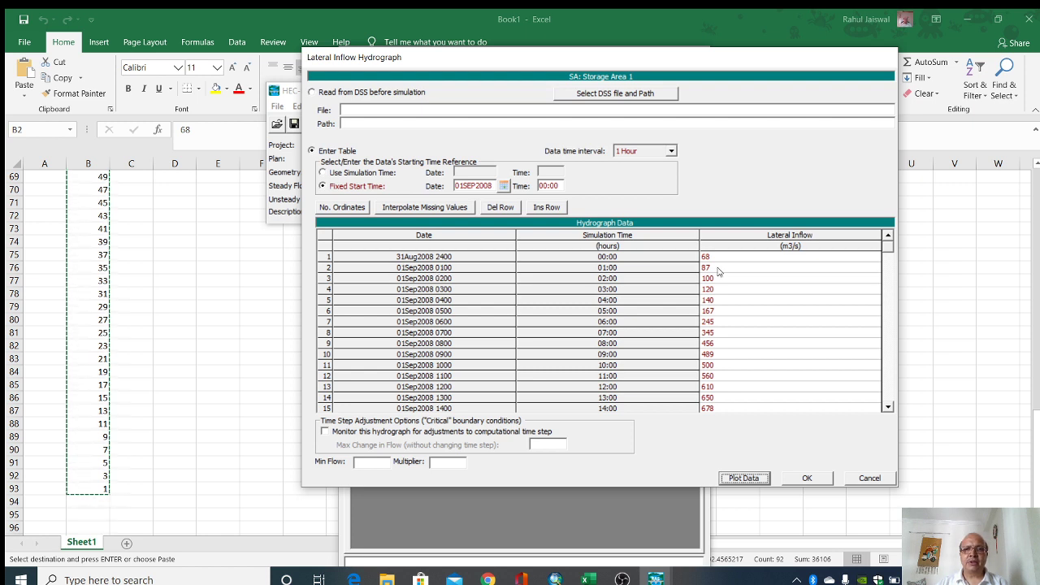
{"action": "left_click_drag", "start_coordinate": [886, 252], "coordinate": [902, 415]}
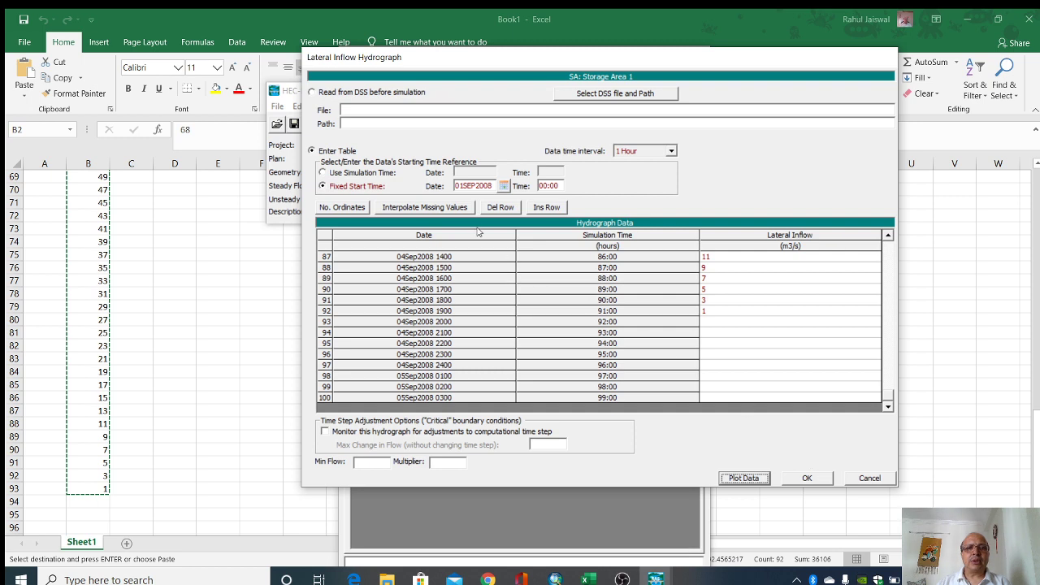
{"action": "left_click", "coordinate": [810, 480]}
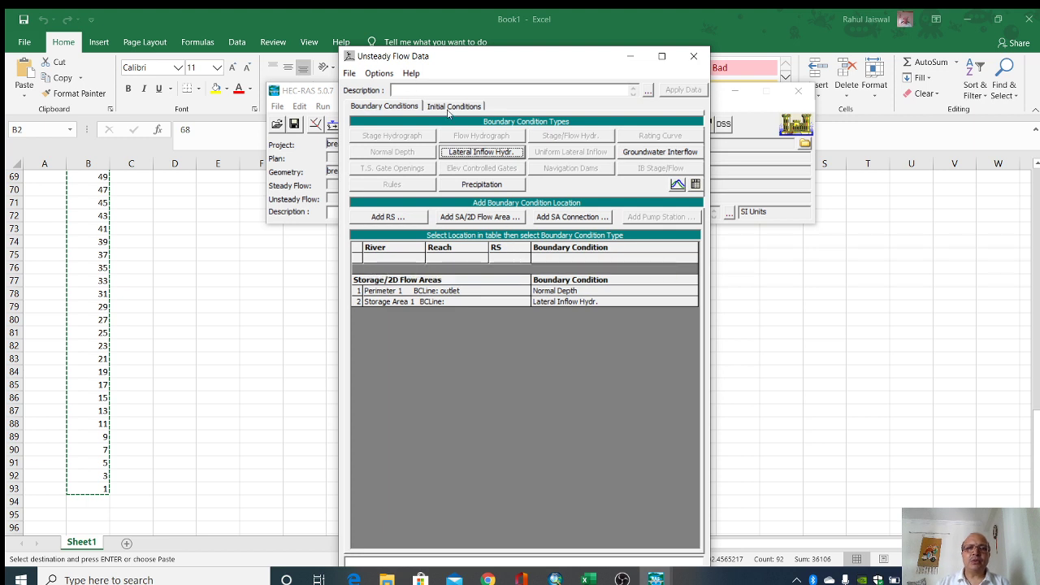
Step: Enter 462 as Storage Area 1's initial elevation and close the Unsteady Flow Data editor
{"action": "left_click", "coordinate": [456, 107]}
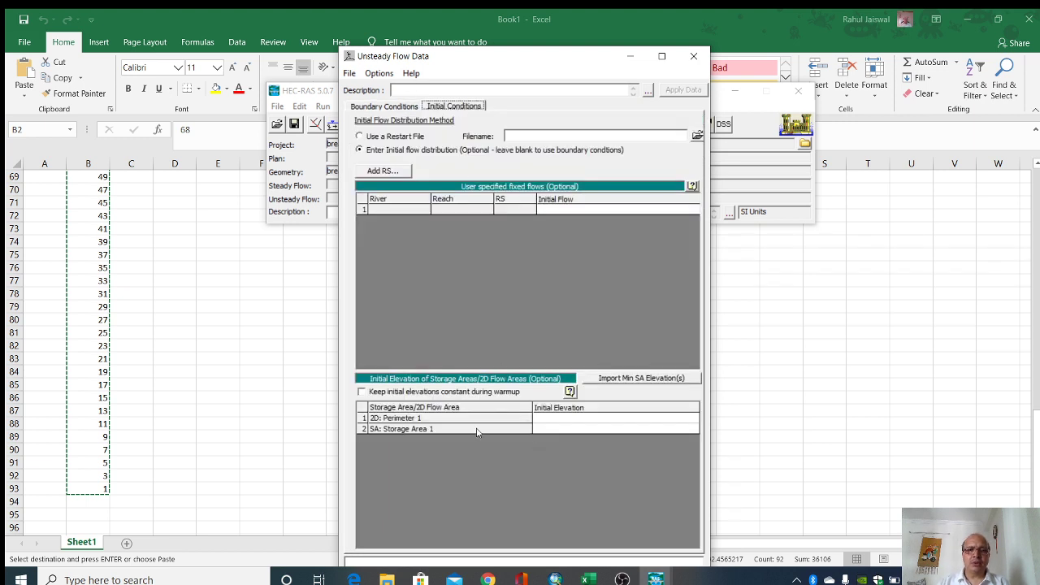
{"action": "left_click", "coordinate": [549, 428]}
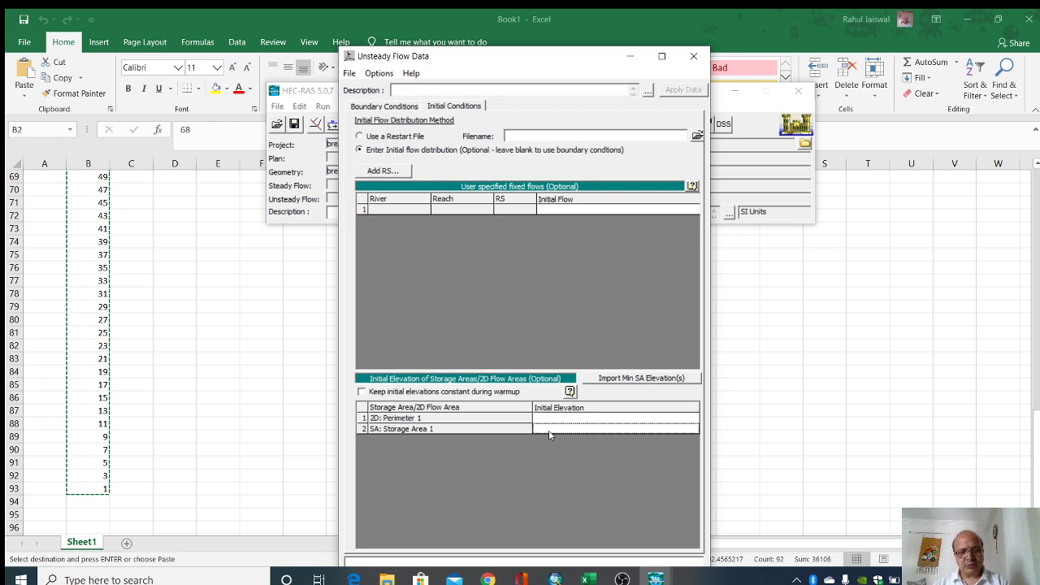
{"action": "type", "text": "462"}
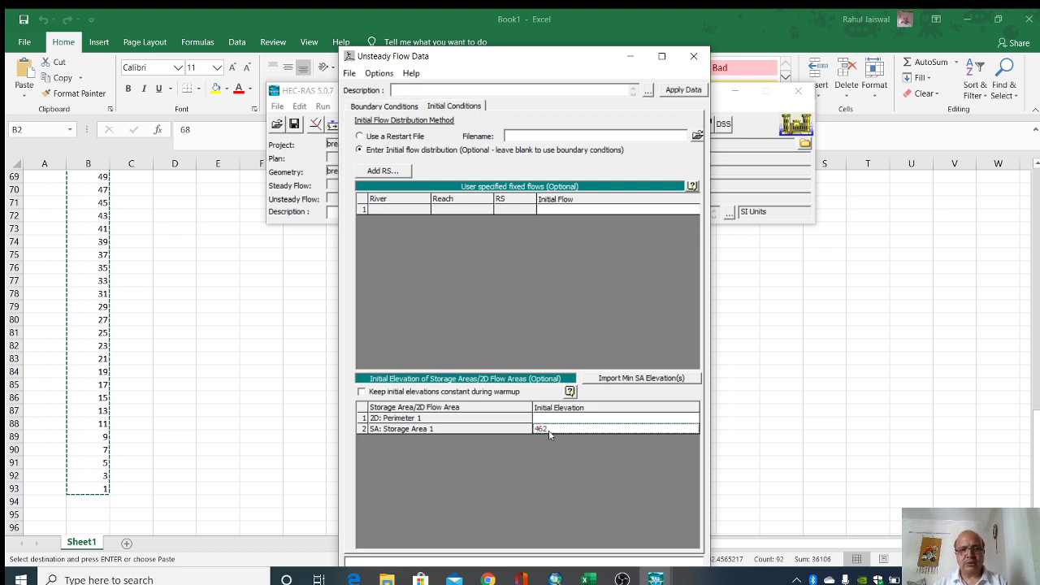
{"action": "left_click_drag", "start_coordinate": [534, 65], "coordinate": [533, 13]}
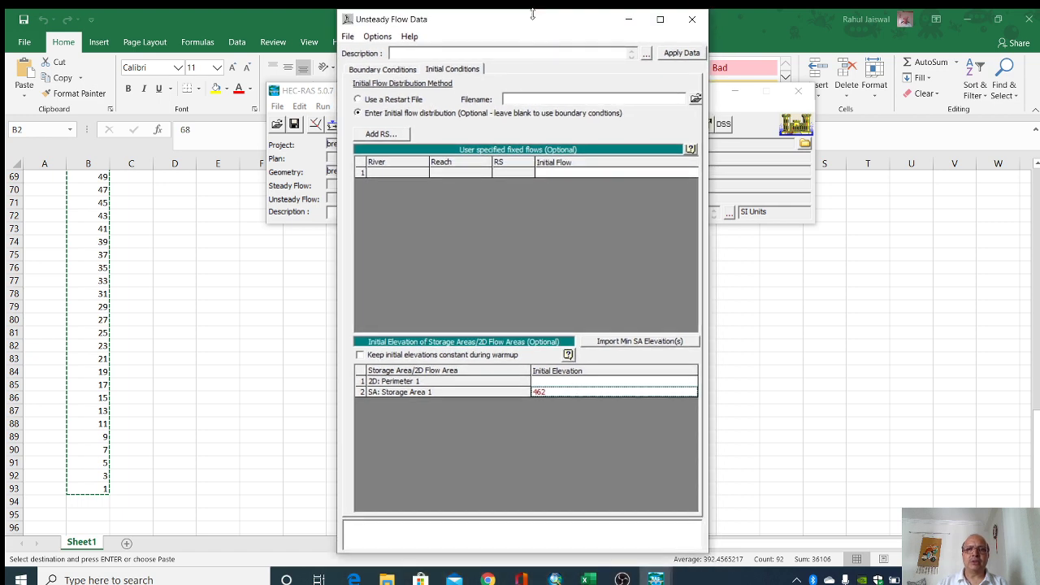
{"action": "left_click", "coordinate": [692, 19]}
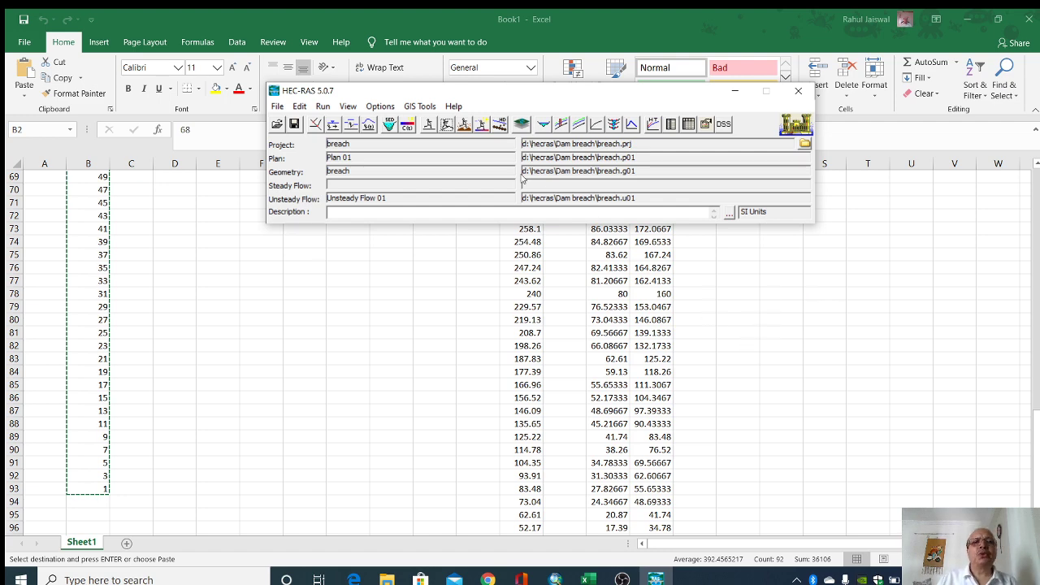
Step: Turn on floodplain mapping and set the simulation start to 01SEP2008 00:00
{"action": "left_click", "coordinate": [447, 126]}
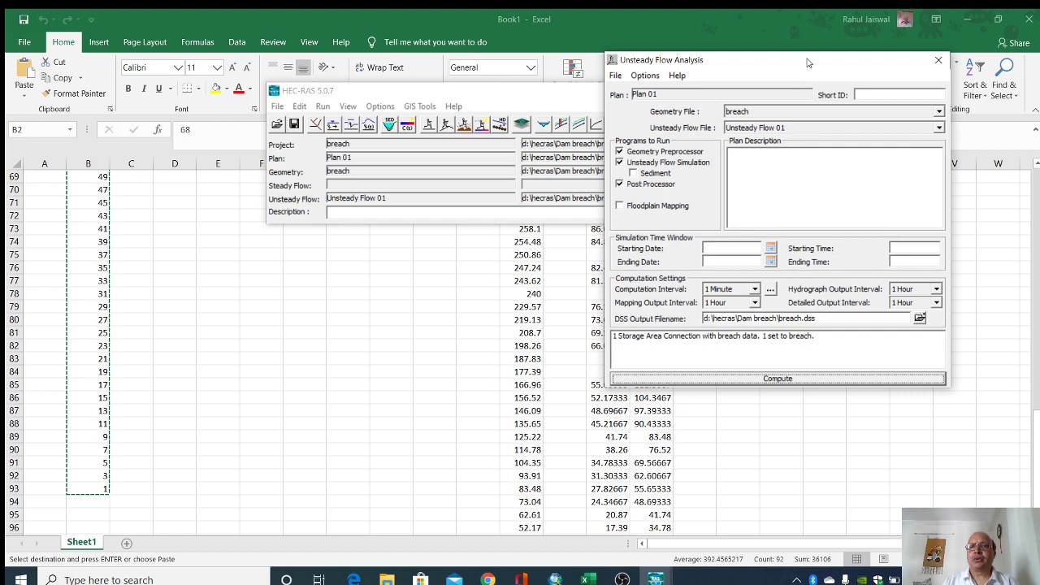
{"action": "left_click_drag", "start_coordinate": [808, 62], "coordinate": [668, 94]}
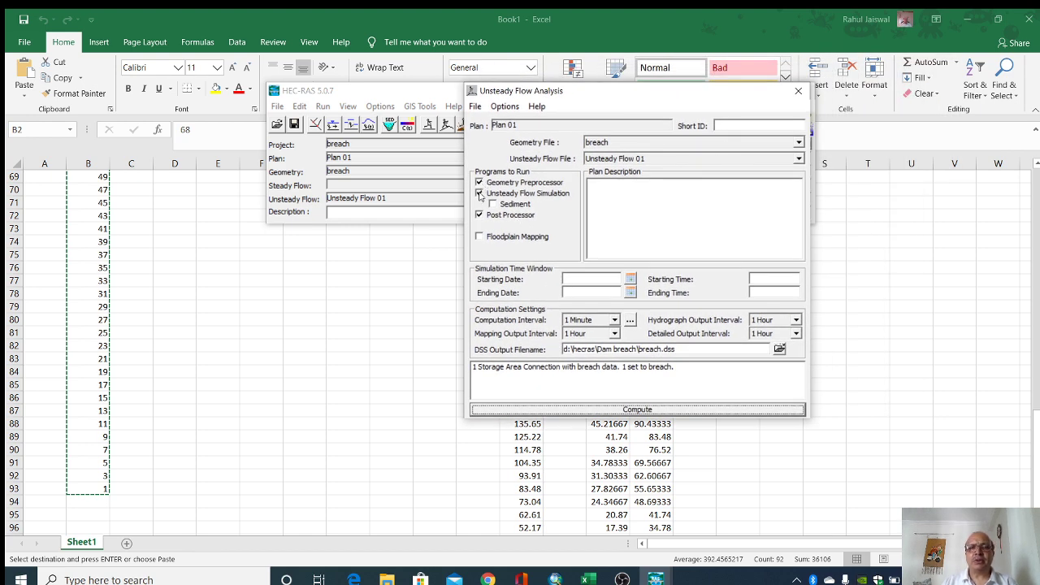
{"action": "left_click", "coordinate": [479, 236]}
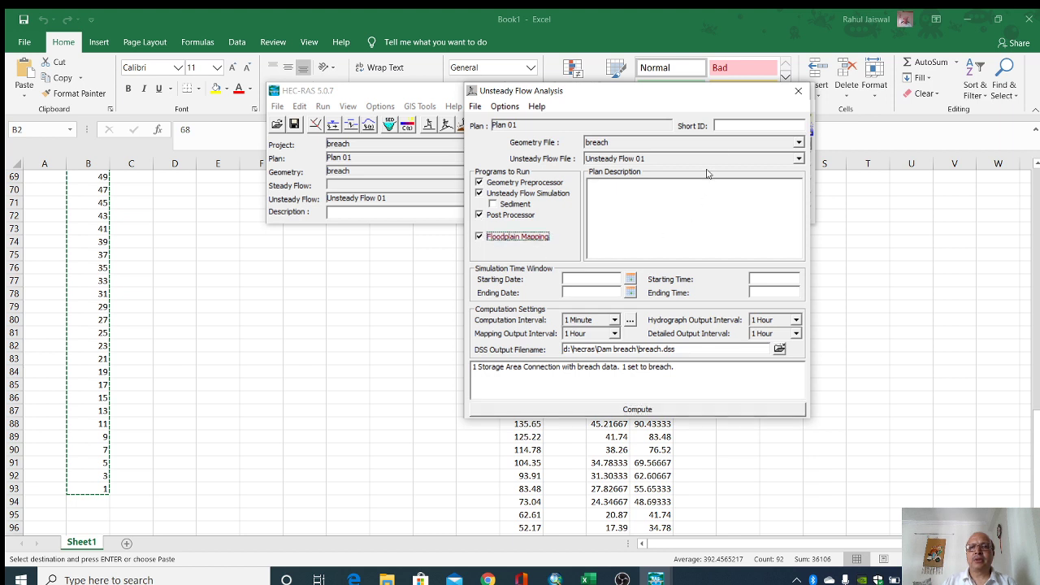
{"action": "left_click", "coordinate": [731, 126]}
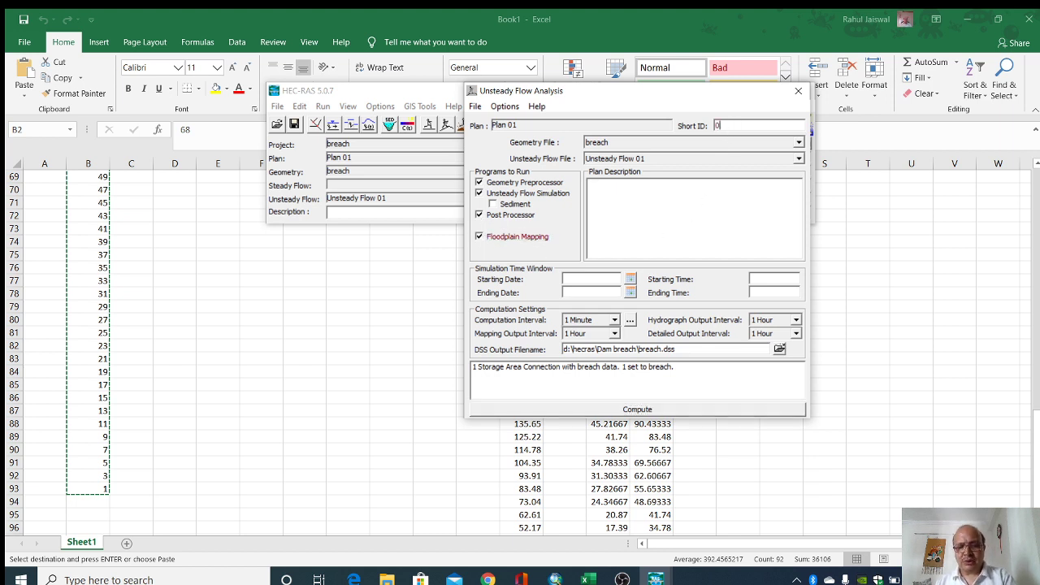
{"action": "left_click", "coordinate": [630, 281]}
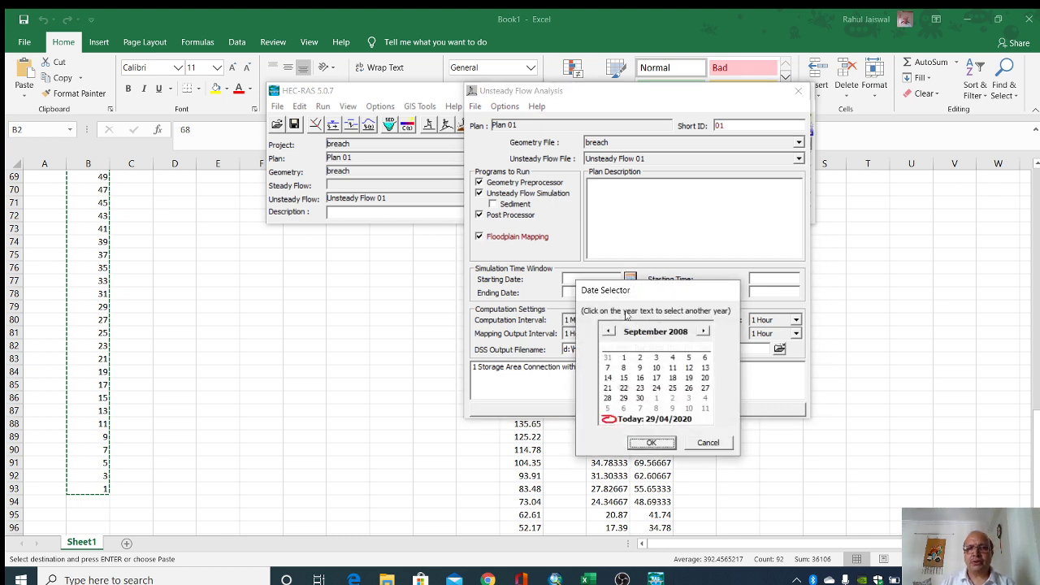
{"action": "left_click", "coordinate": [643, 442]}
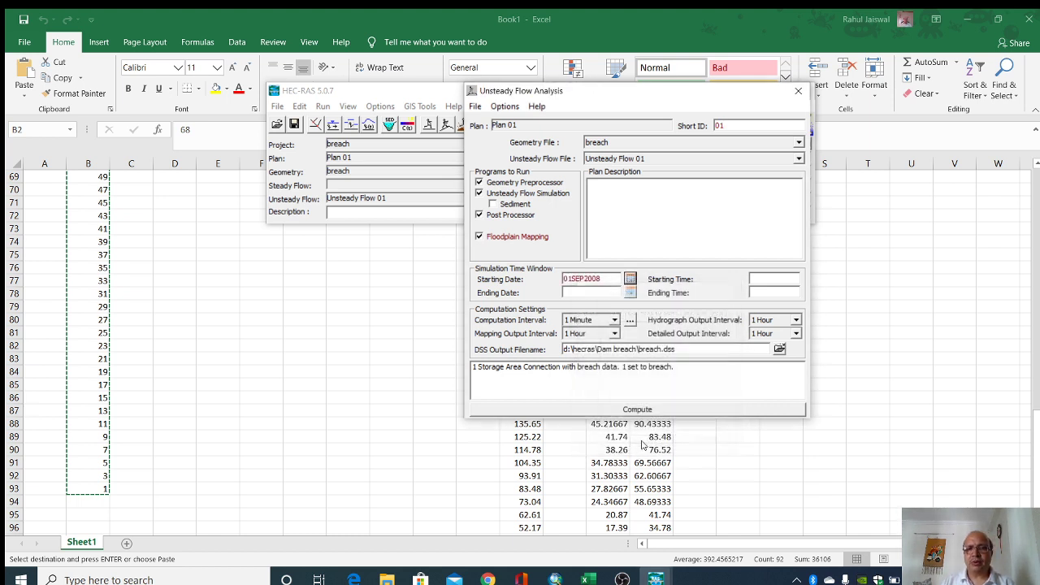
{"action": "left_click", "coordinate": [756, 276]}
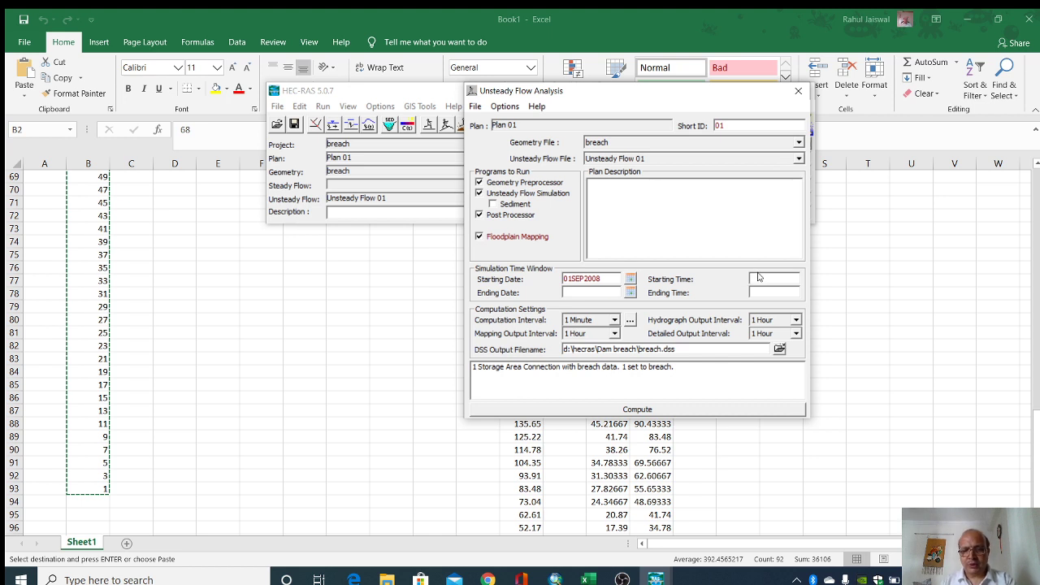
{"action": "type", "text": "00:00"}
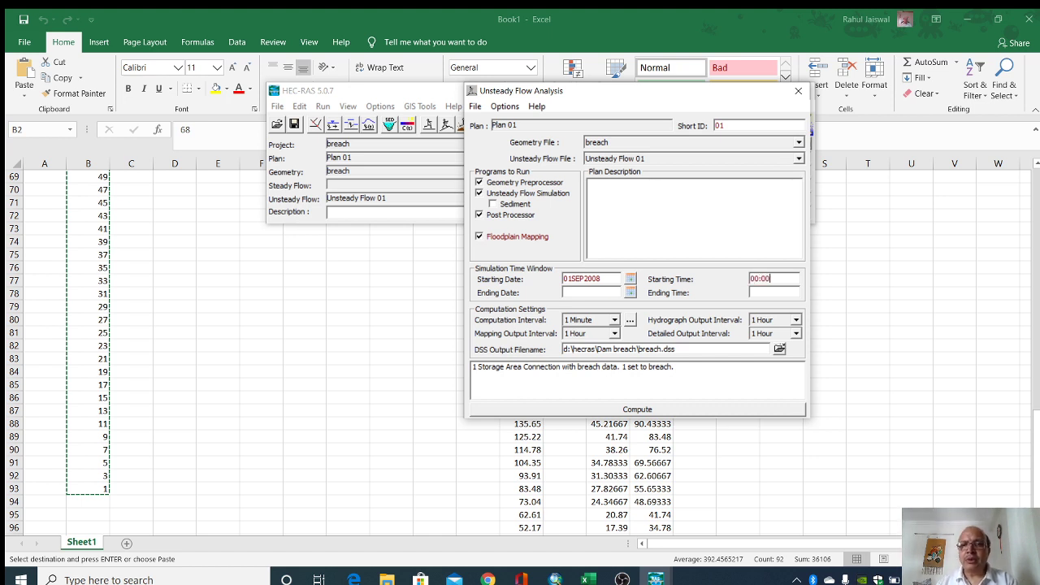
Step: Set the simulation end to 04SEP2008 12:00
{"action": "left_click", "coordinate": [608, 291]}
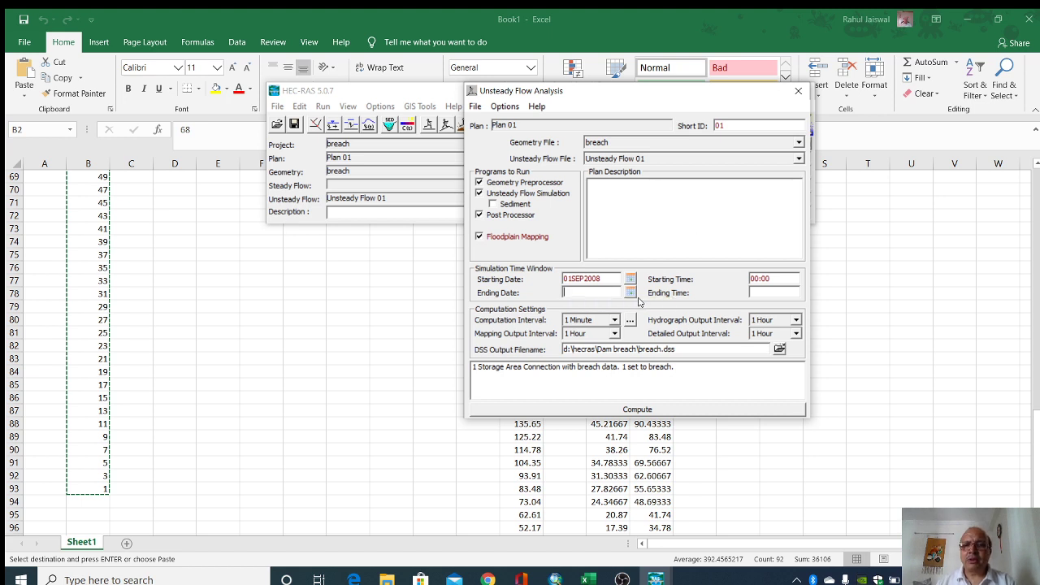
{"action": "left_click", "coordinate": [630, 292]}
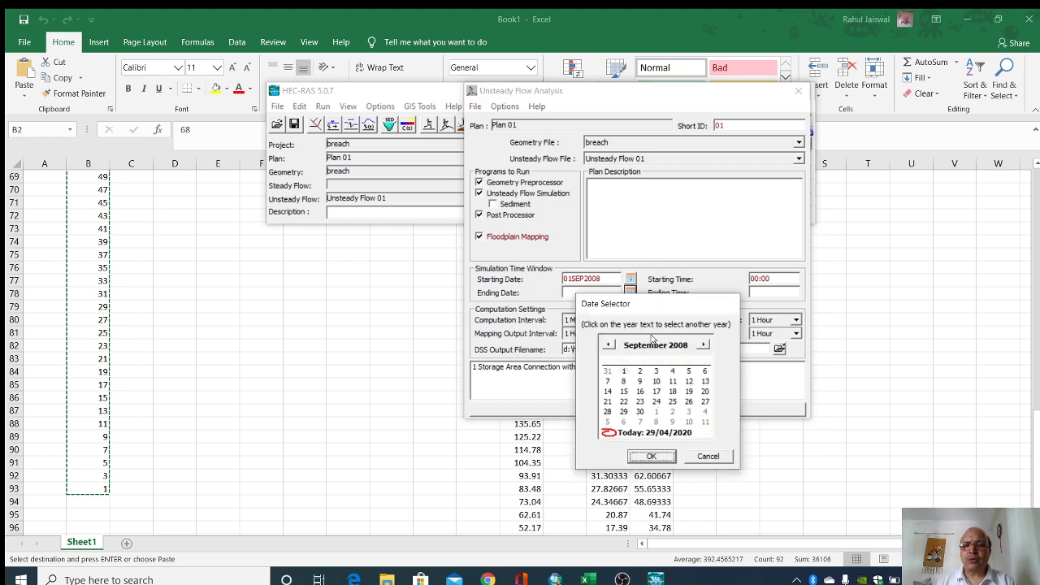
{"action": "left_click", "coordinate": [689, 375]}
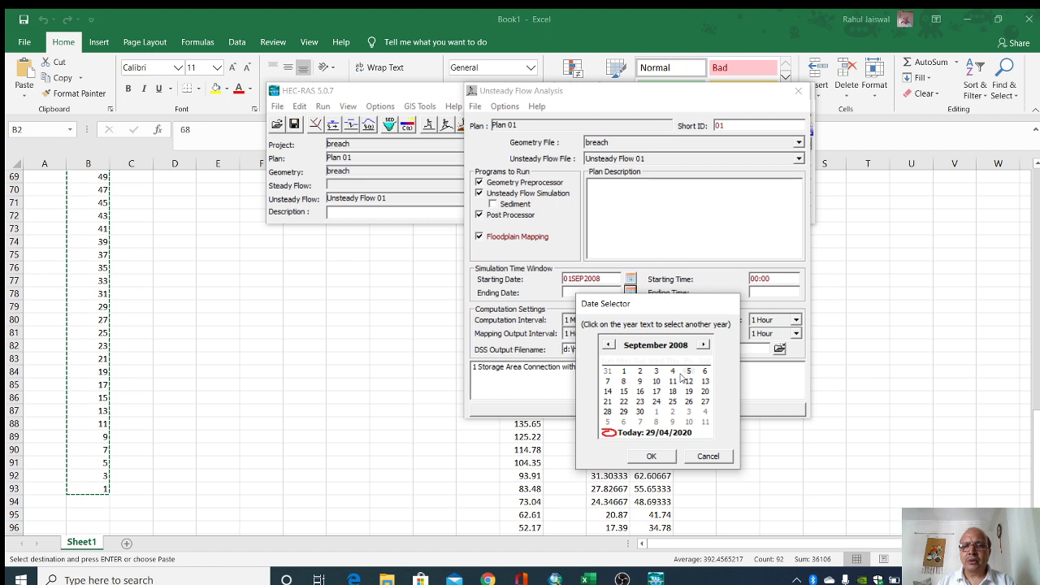
{"action": "left_click", "coordinate": [672, 374]}
{"action": "left_click", "coordinate": [669, 462]}
{"action": "left_click", "coordinate": [761, 293]}
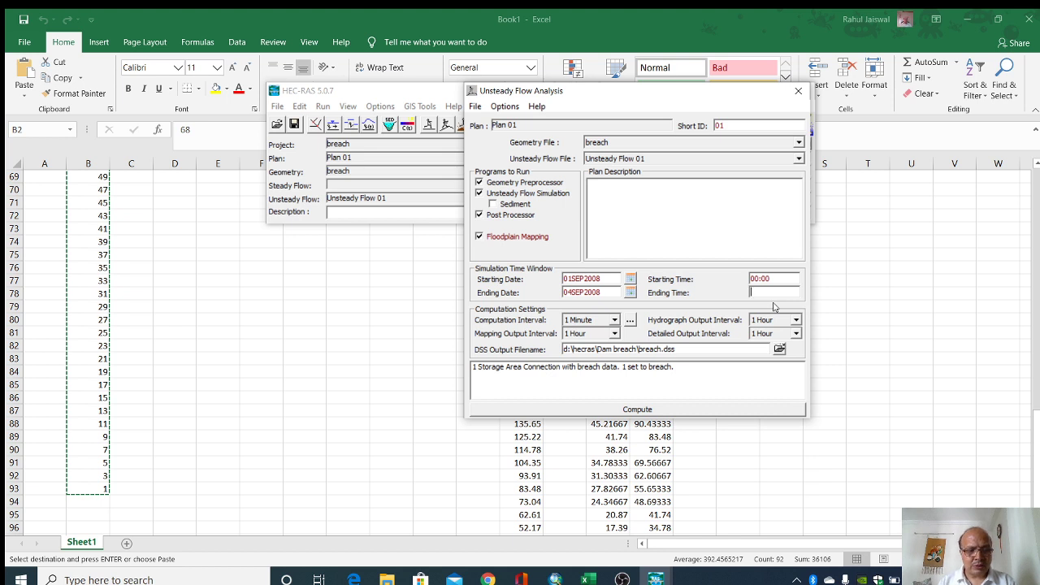
{"action": "type", "text": "12"}
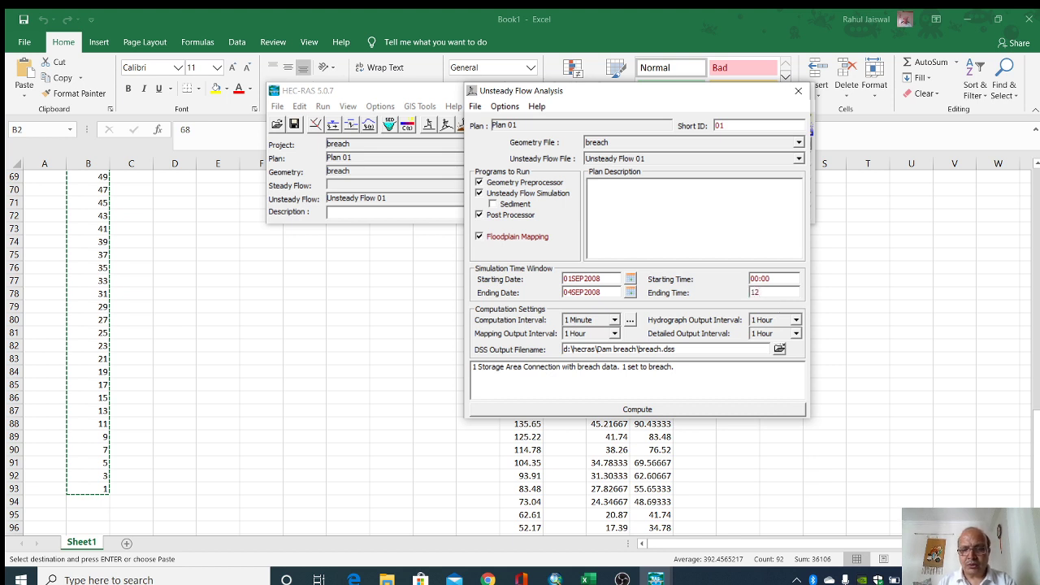
{"action": "type", "text": ":00"}
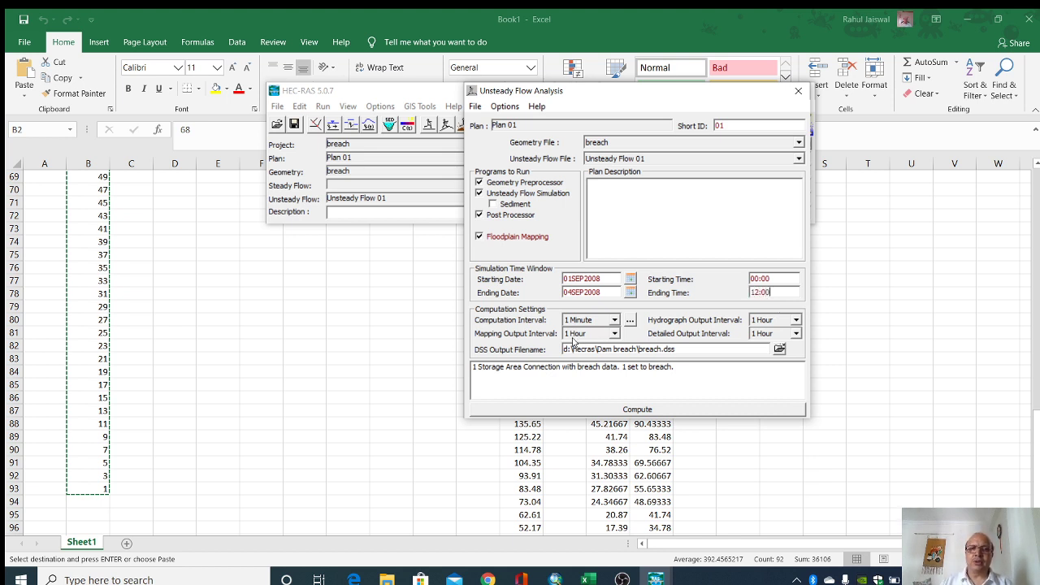
Step: Use a 15 Second computation interval and 1 Minute mapping output, then run the plan
{"action": "left_click", "coordinate": [615, 319]}
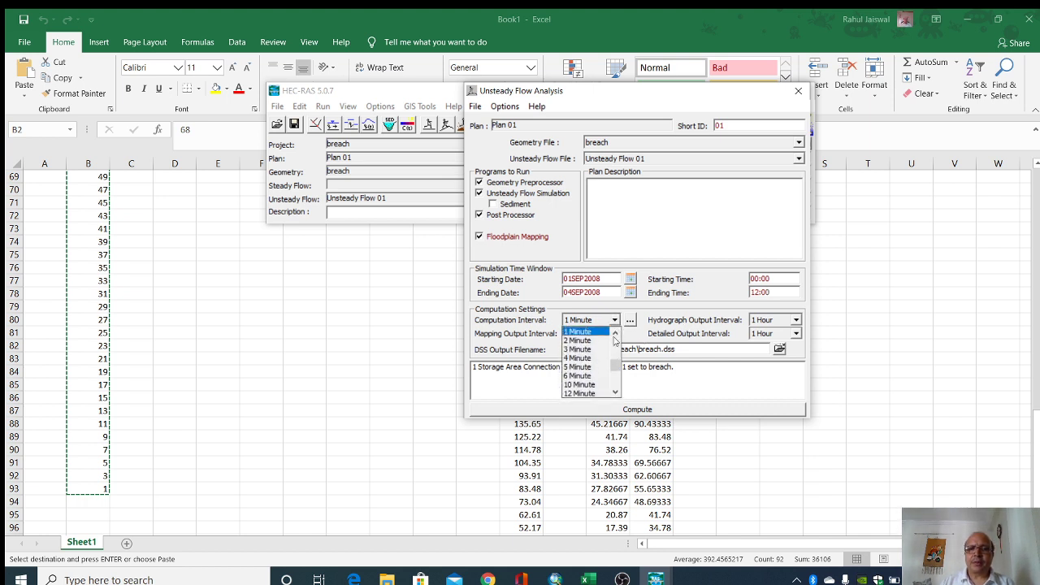
{"action": "left_click", "coordinate": [615, 333]}
{"action": "left_click", "coordinate": [581, 331]}
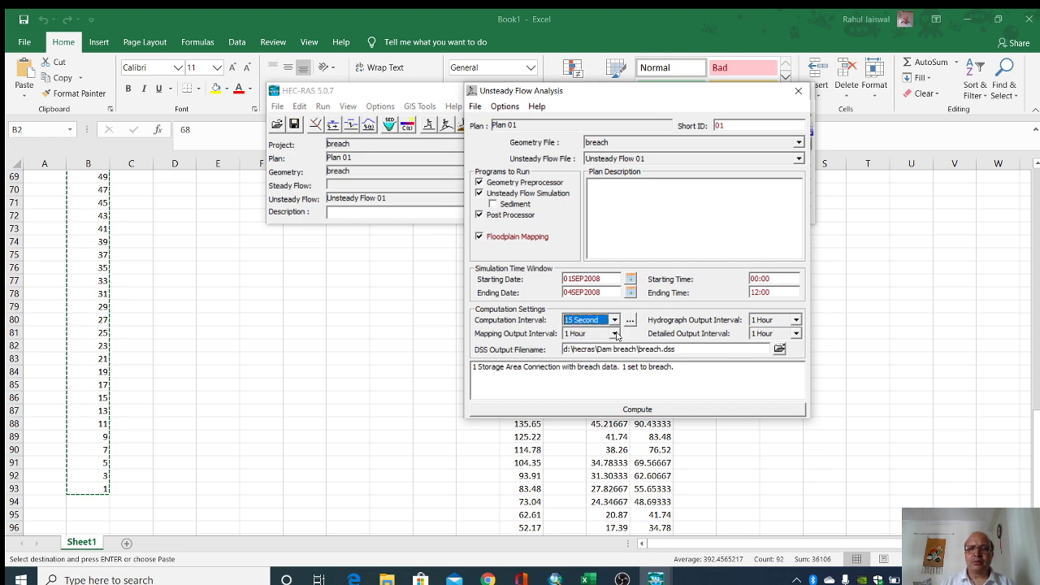
{"action": "left_click", "coordinate": [615, 333]}
{"action": "scroll", "coordinate": [617, 361], "scroll_direction": "up", "scroll_amount": 5}
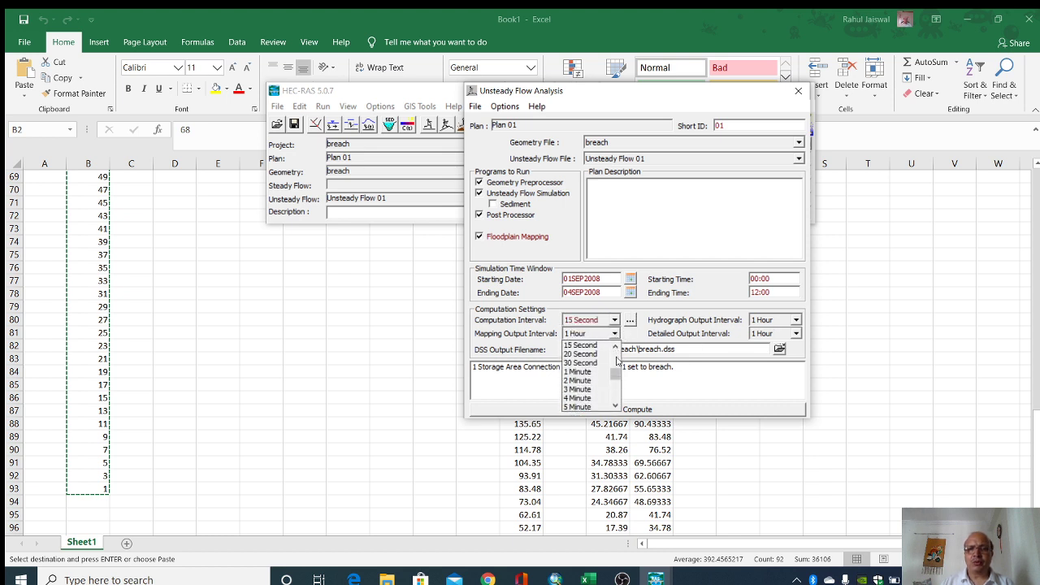
{"action": "left_click", "coordinate": [615, 405]}
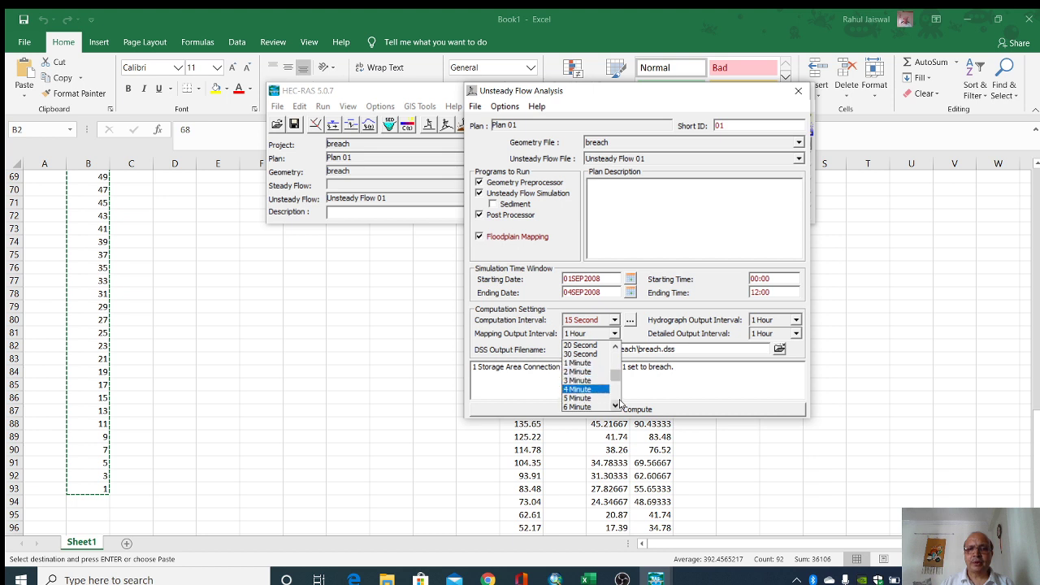
{"action": "left_click", "coordinate": [615, 405]}
{"action": "left_click", "coordinate": [615, 405]}
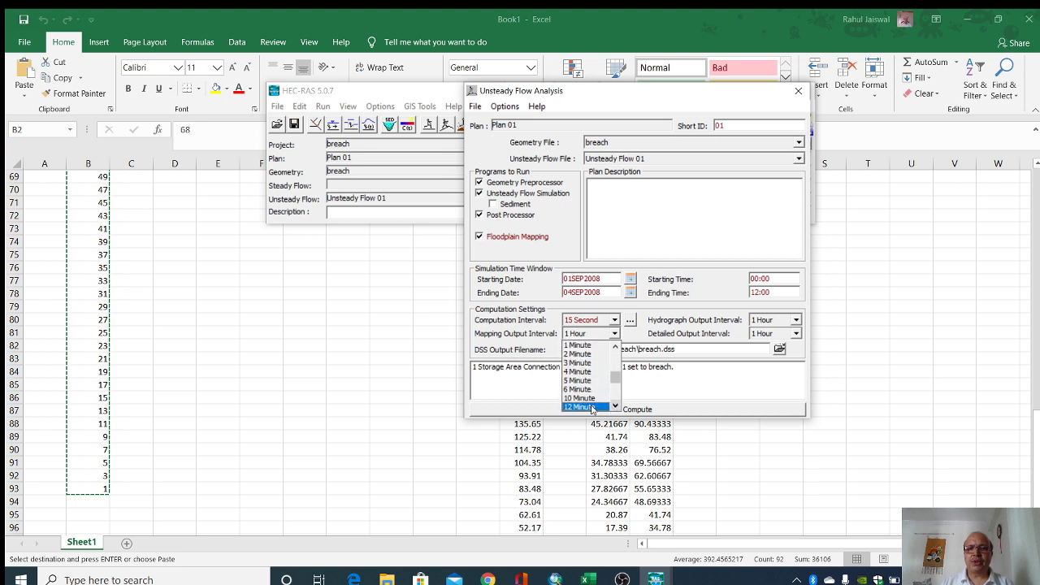
{"action": "left_click", "coordinate": [615, 405]}
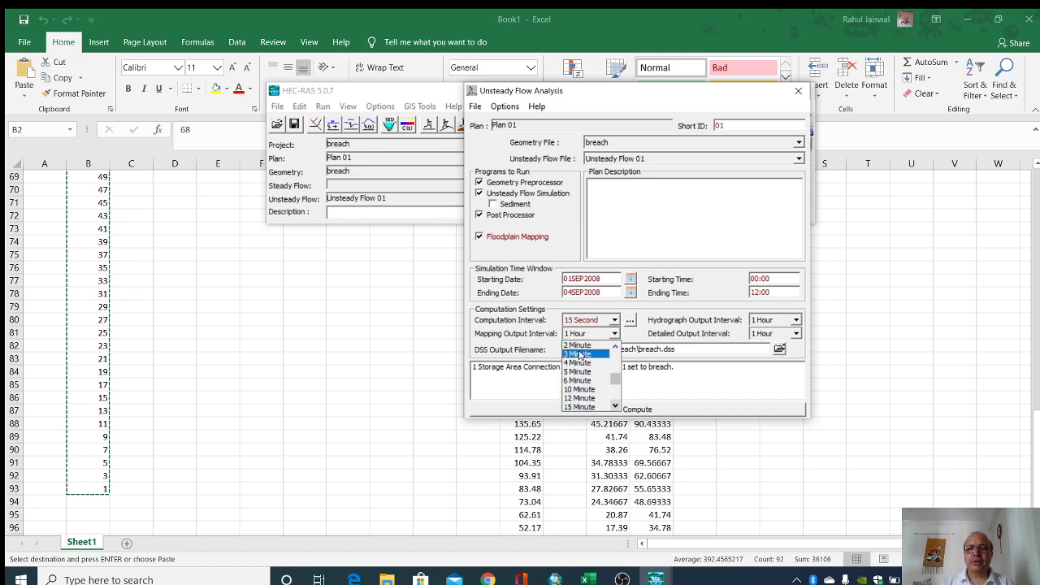
{"action": "left_click", "coordinate": [615, 350]}
{"action": "left_click", "coordinate": [614, 350]}
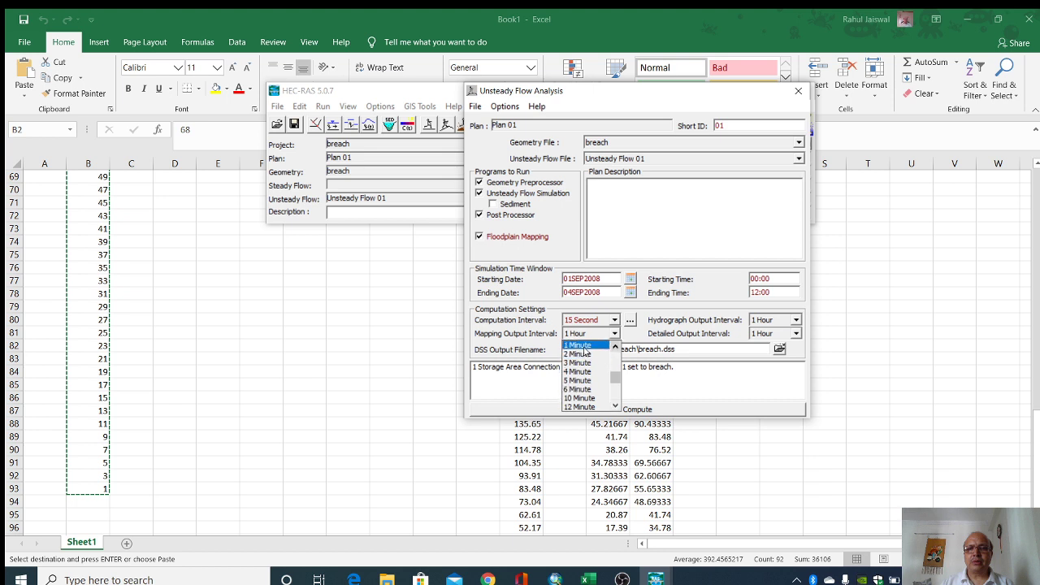
{"action": "left_click", "coordinate": [583, 354]}
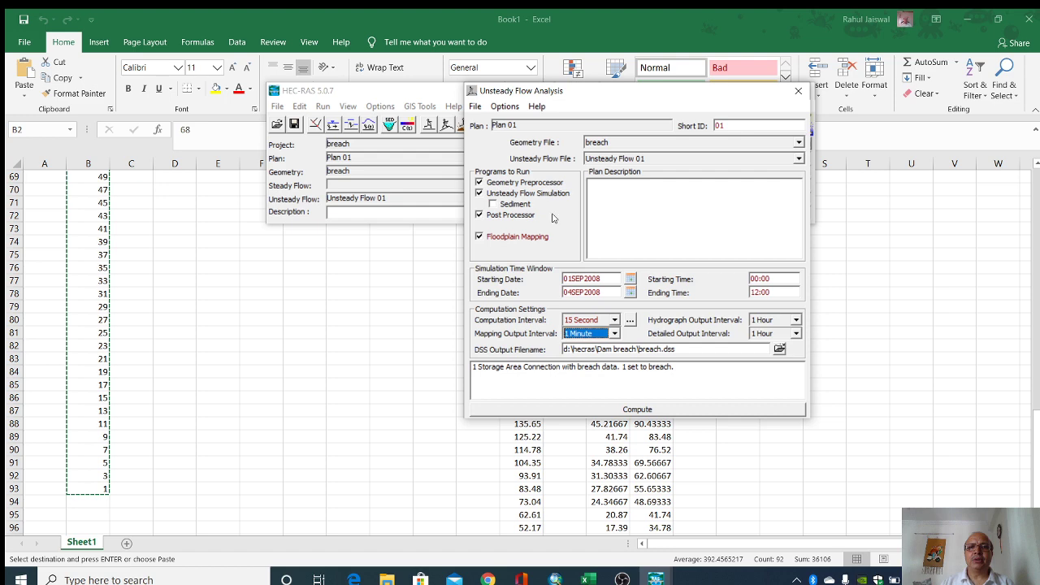
{"action": "left_click", "coordinate": [652, 410]}
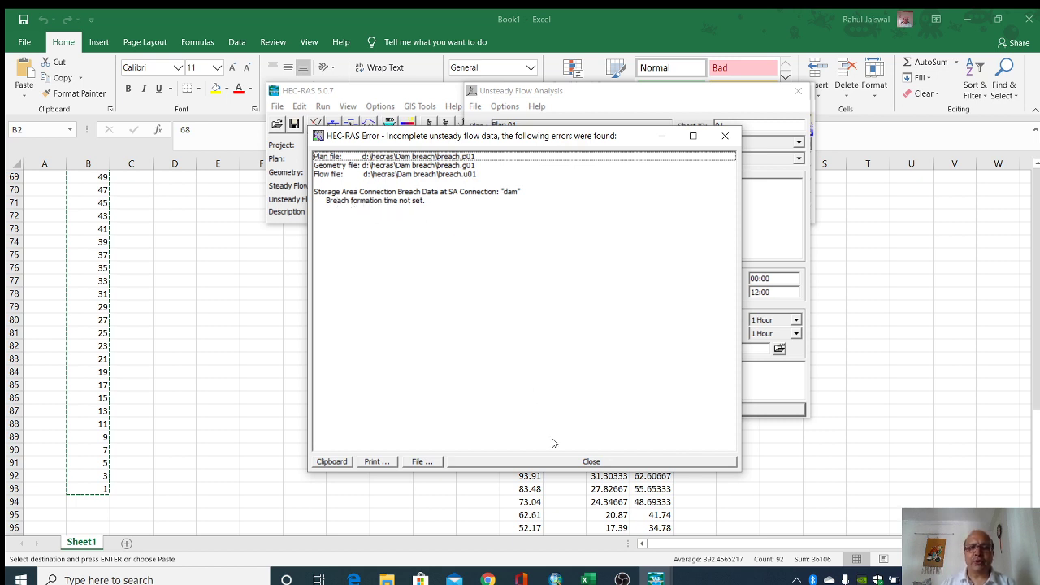
Step: Dismiss the error and enter a .5-hour breach formation time for the dam connection
{"action": "left_click", "coordinate": [585, 468]}
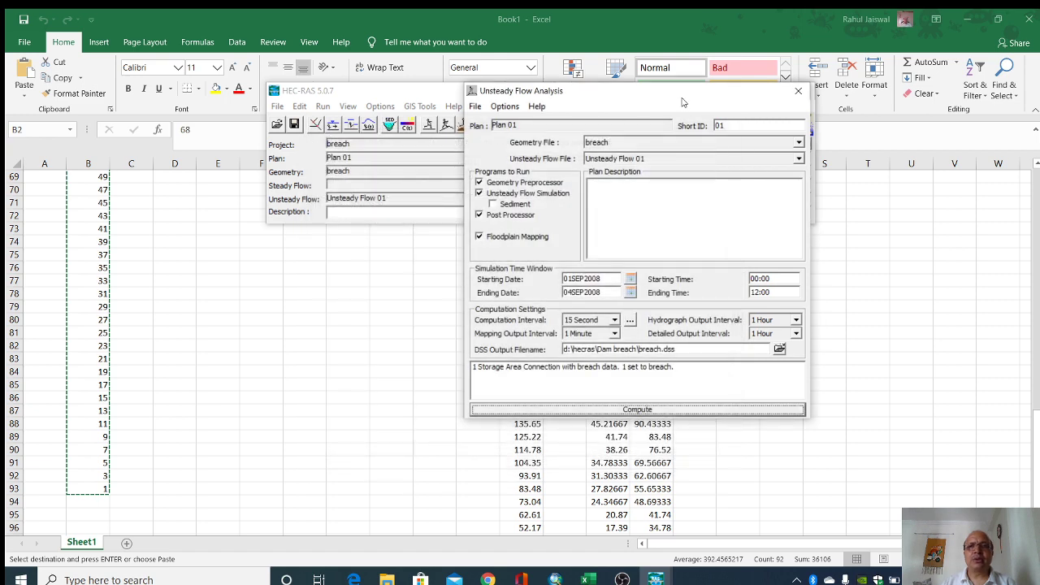
{"action": "left_click", "coordinate": [387, 97]}
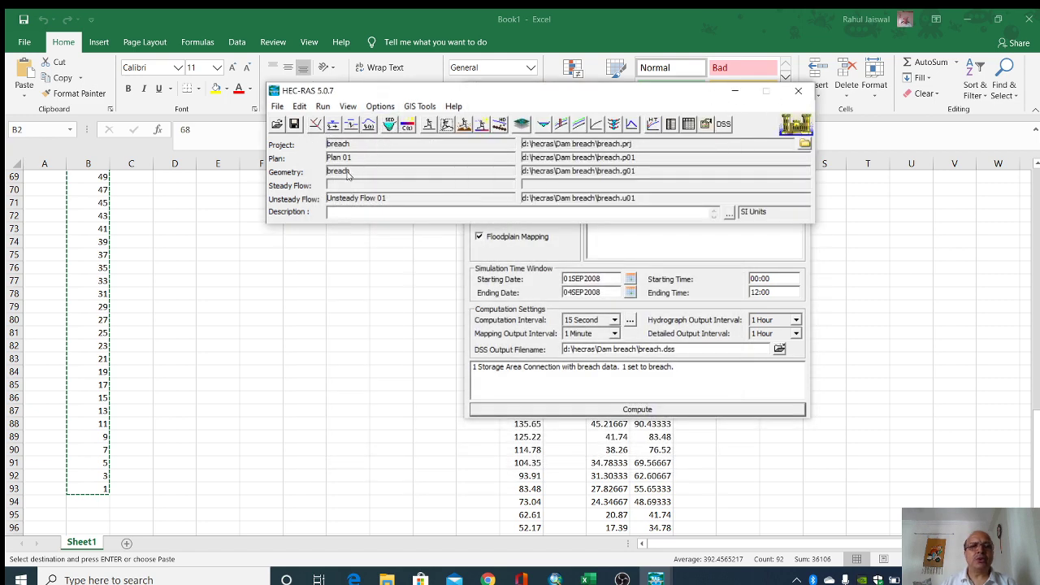
{"action": "left_click", "coordinate": [316, 125]}
{"action": "left_click", "coordinate": [22, 294]}
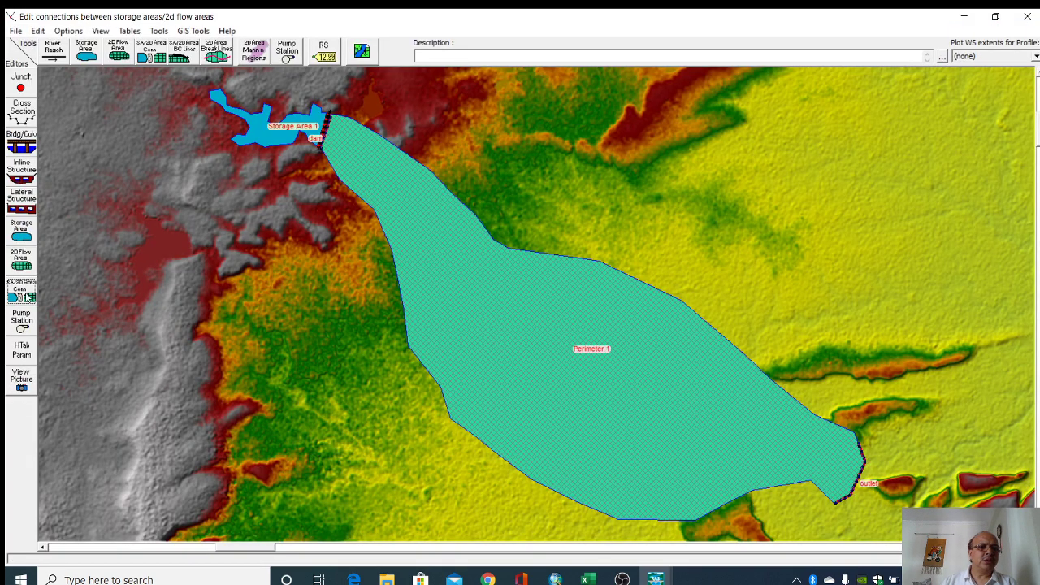
{"action": "left_click", "coordinate": [324, 128]}
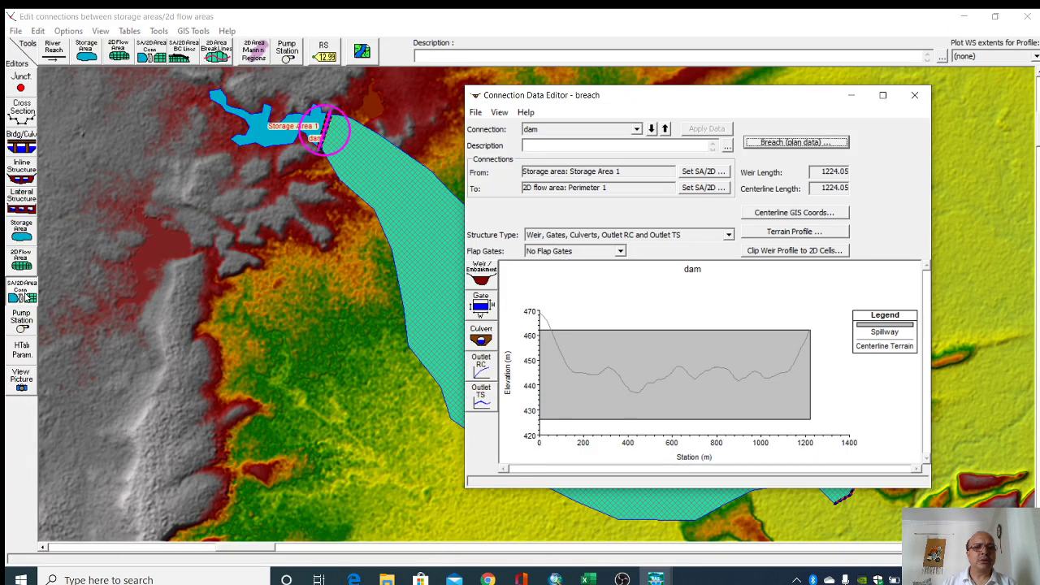
{"action": "left_click", "coordinate": [783, 143]}
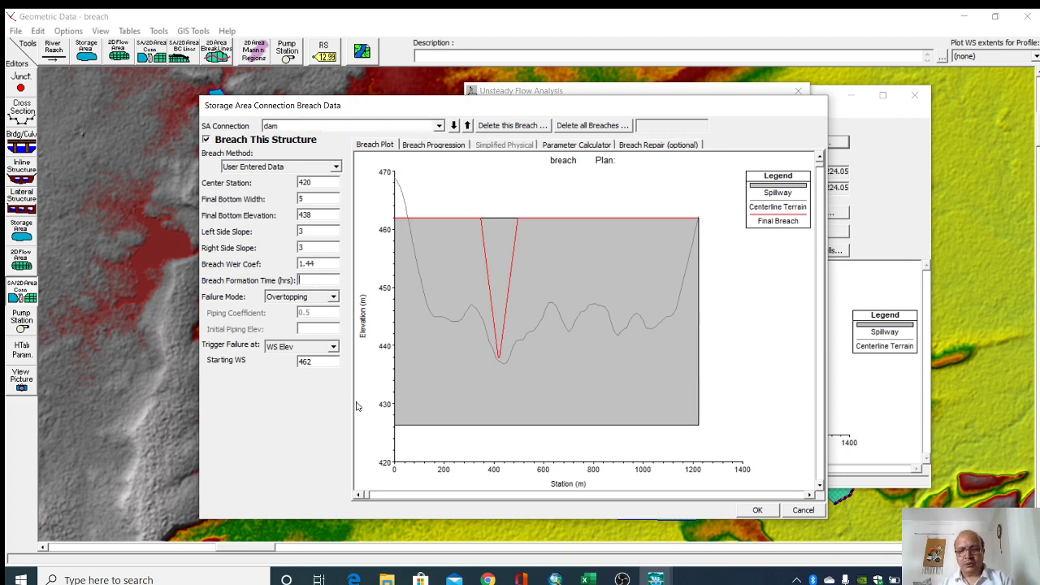
{"action": "type", "text": ".5"}
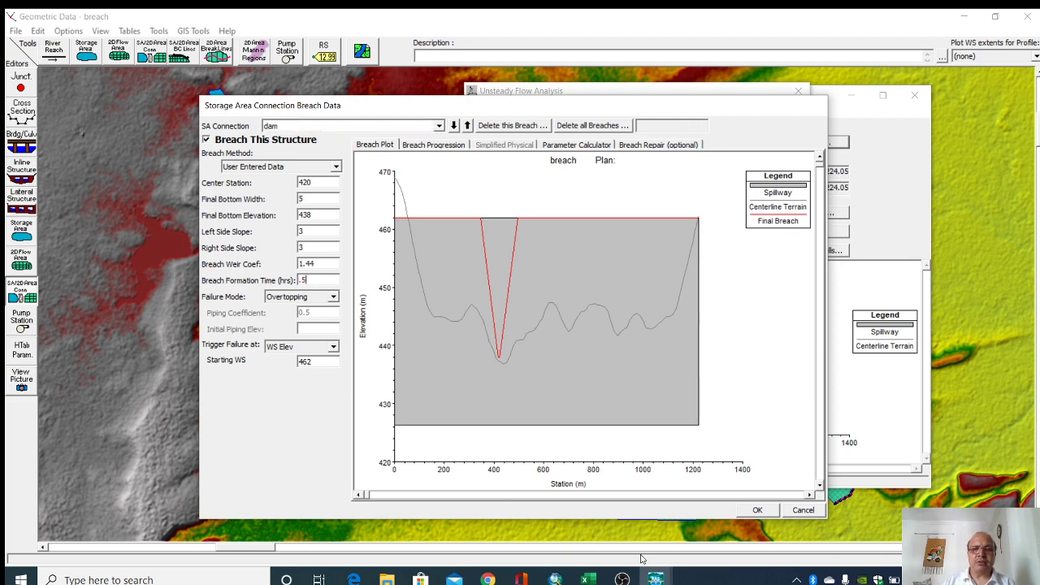
Step: Compute Plan 01 to completion, then close the analysis, connection and geometry windows
{"action": "left_click", "coordinate": [760, 510]}
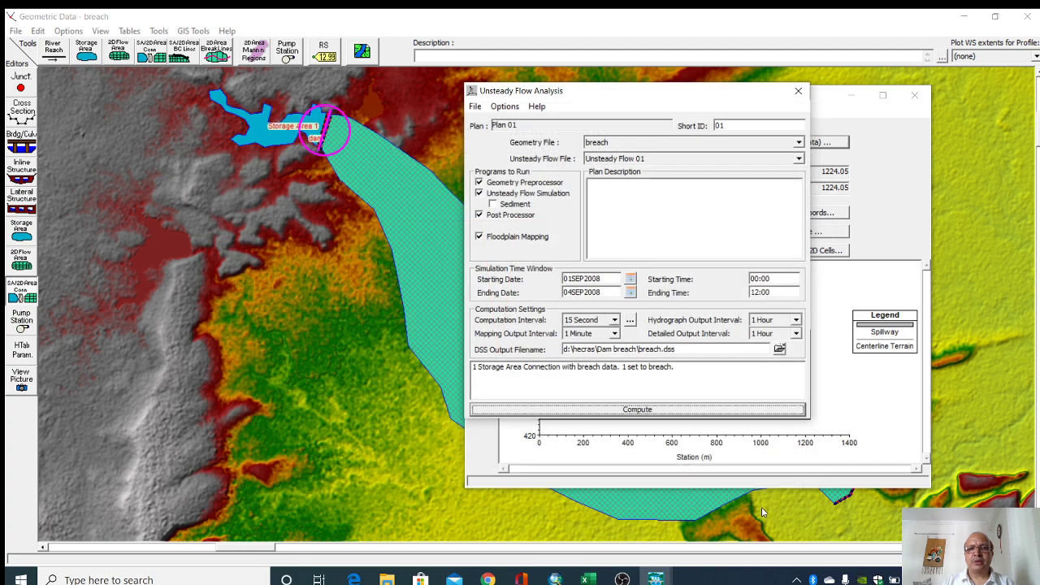
{"action": "left_click", "coordinate": [637, 411]}
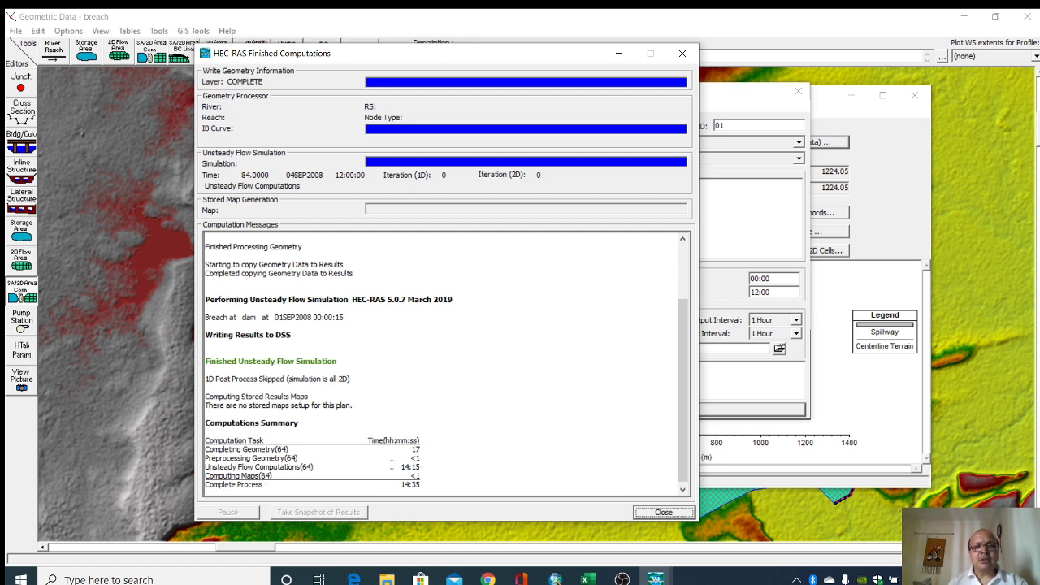
{"action": "left_click", "coordinate": [665, 512]}
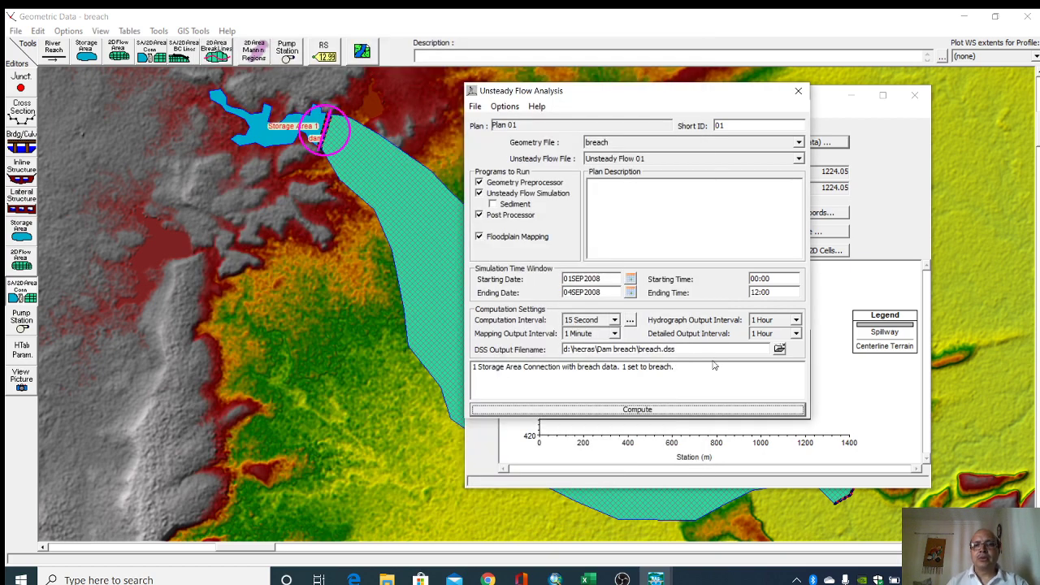
{"action": "left_click", "coordinate": [798, 90]}
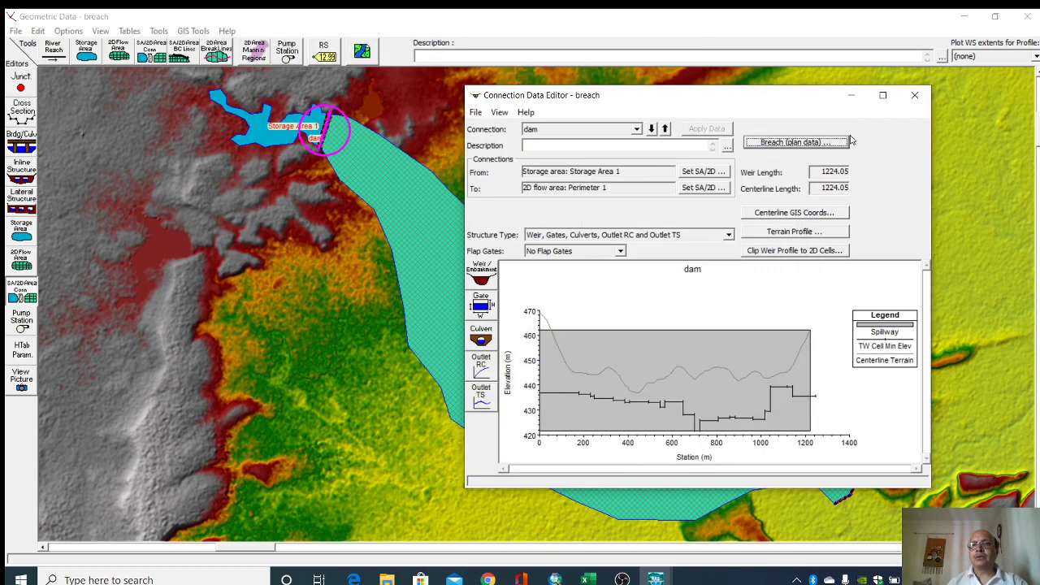
{"action": "left_click", "coordinate": [915, 96]}
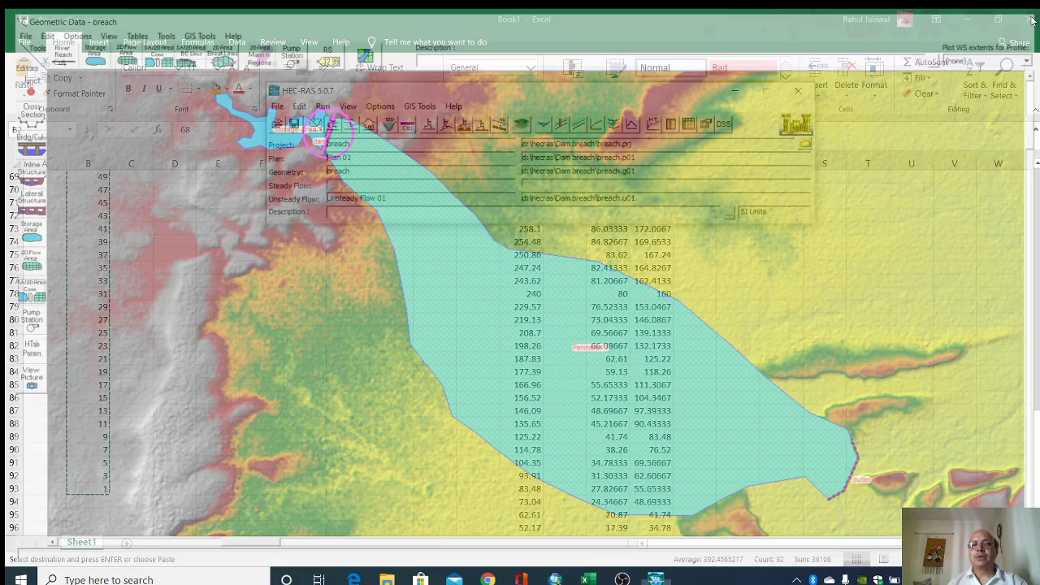
{"action": "left_click", "coordinate": [1028, 16]}
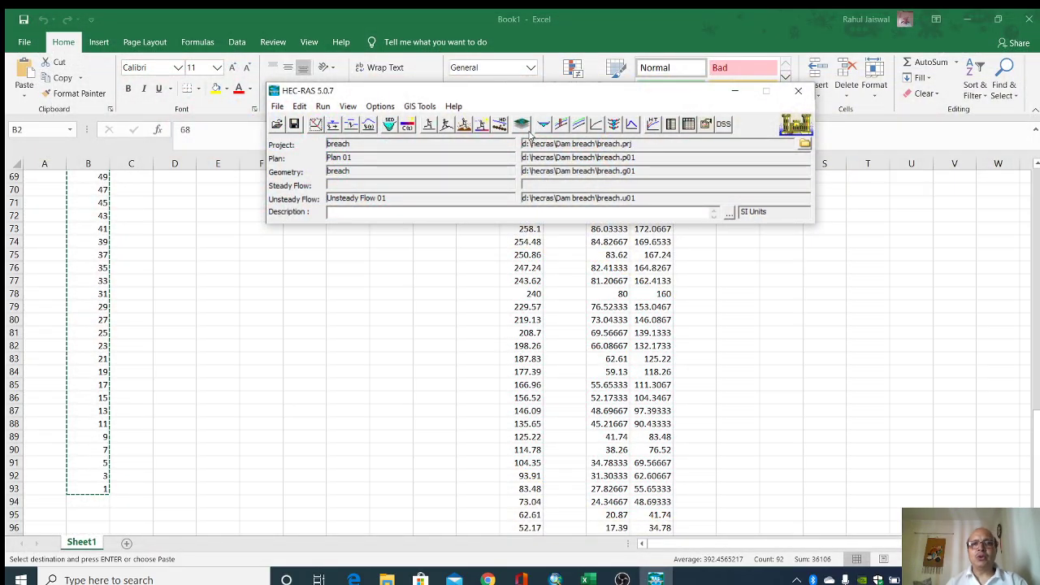
Step: Frame Perimeter 1 over the satellite imagery in RAS Mapper and expand the Results
{"action": "left_click", "coordinate": [524, 126]}
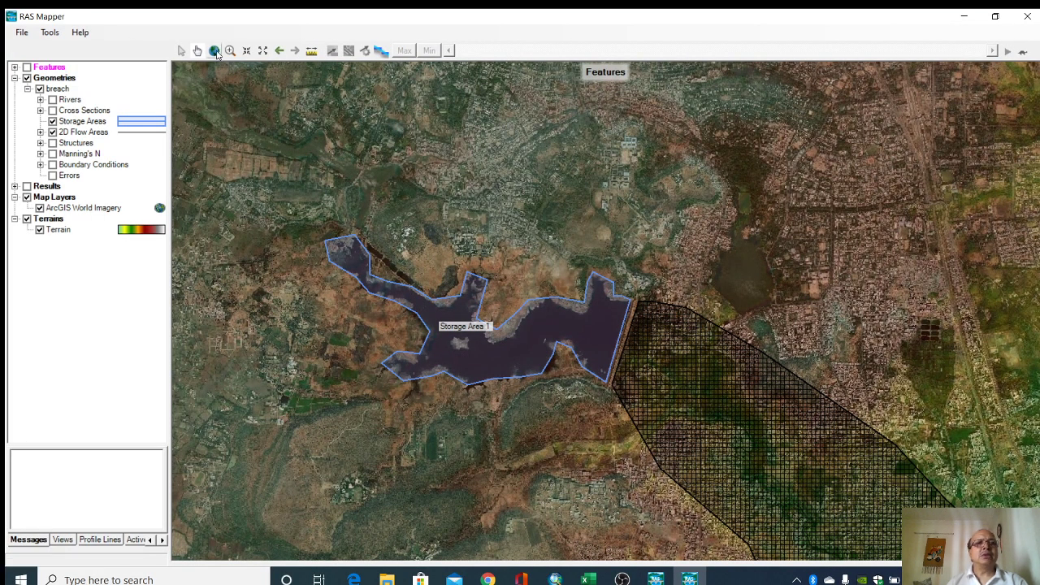
{"action": "left_click", "coordinate": [262, 50]}
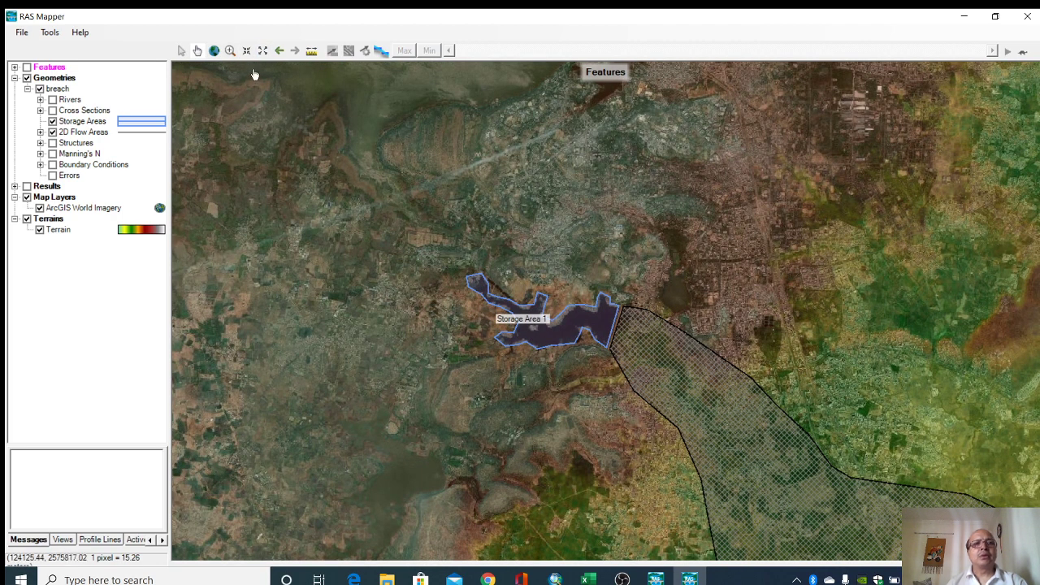
{"action": "left_click_drag", "start_coordinate": [441, 265], "coordinate": [138, 78]}
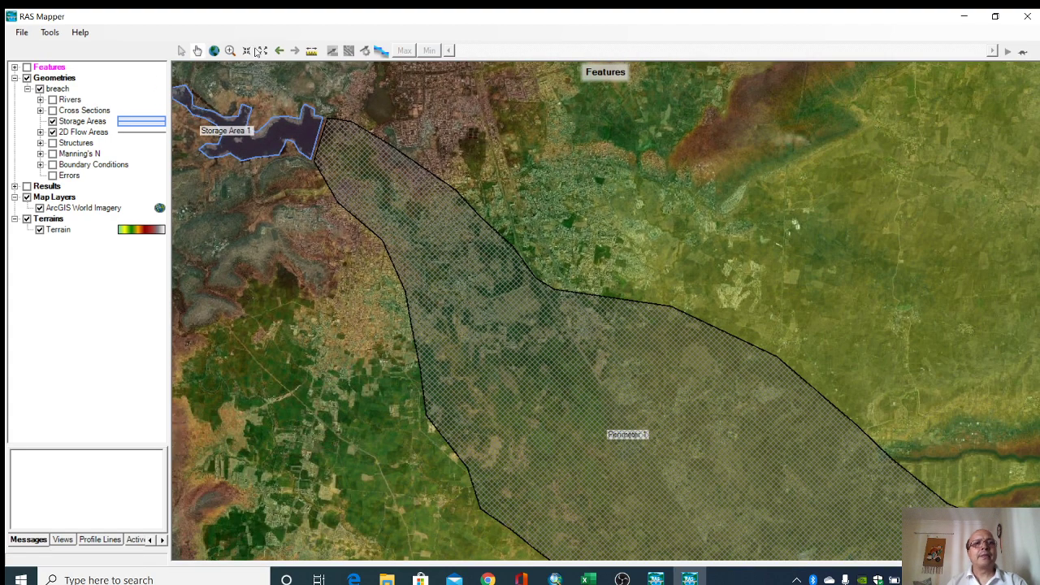
{"action": "left_click", "coordinate": [247, 51]}
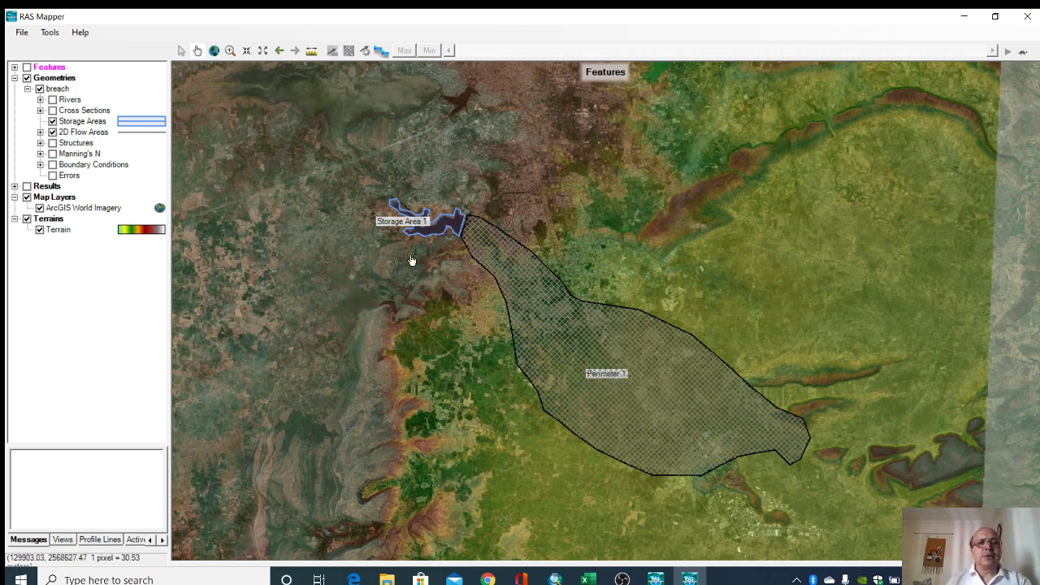
{"action": "double_click", "coordinate": [40, 186]}
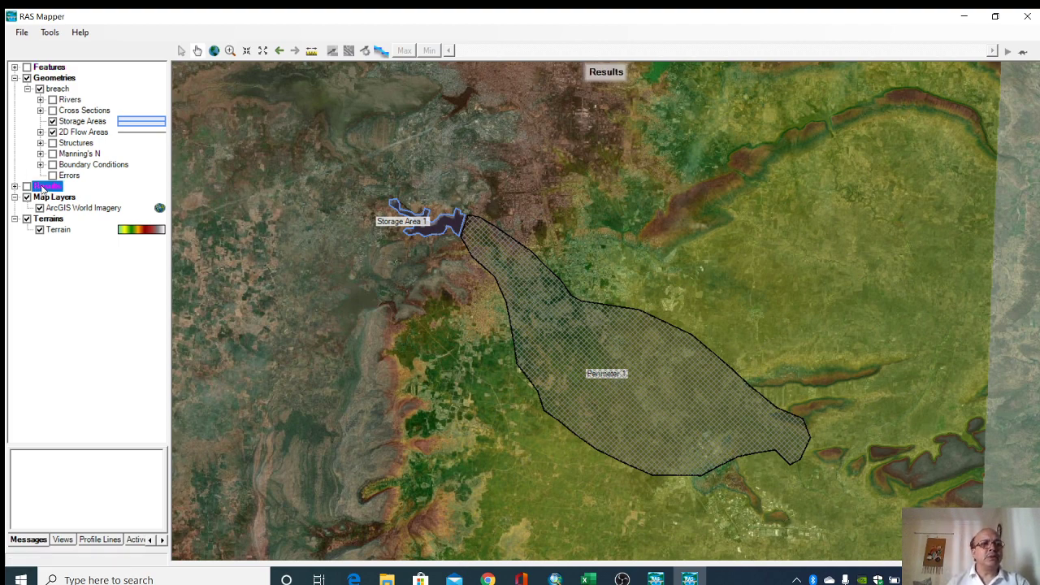
Step: Show the Plan 01 Depth (Max) layer and start the flood animation
{"action": "left_click", "coordinate": [67, 220]}
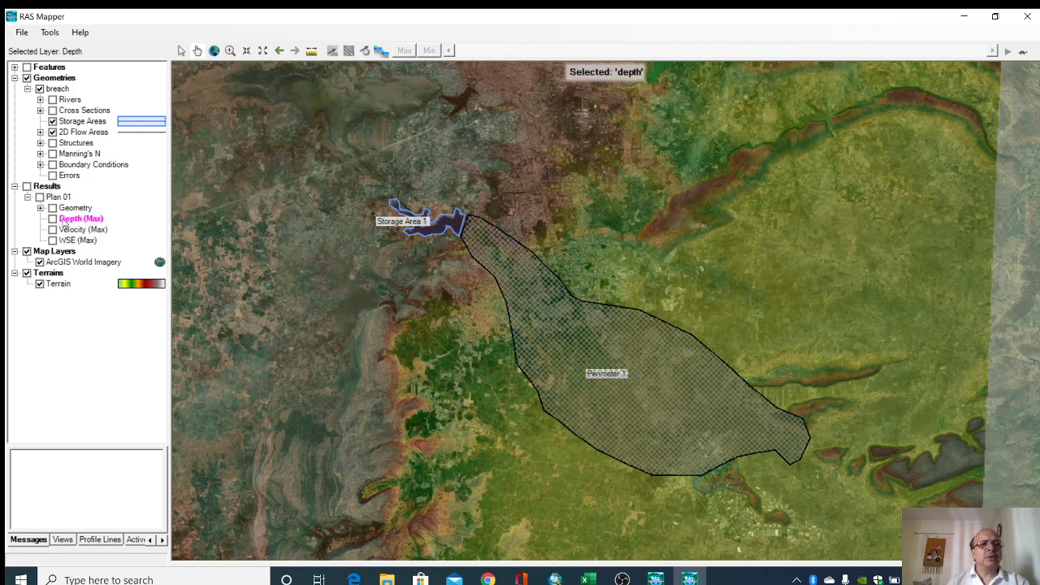
{"action": "left_click", "coordinate": [53, 220]}
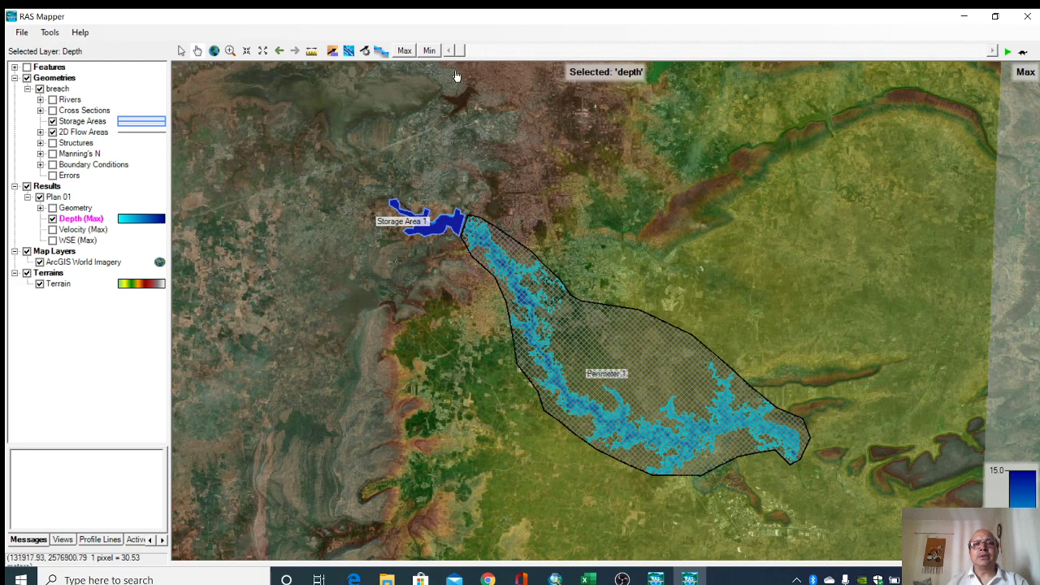
{"action": "left_click", "coordinate": [1008, 51]}
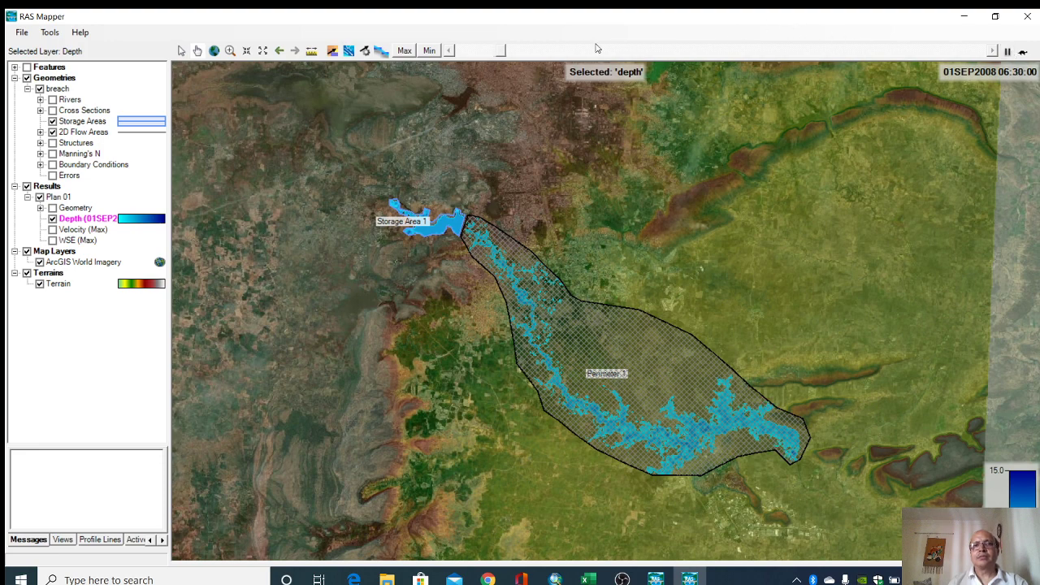
Step: Step the depth animation forward through 01SEP and 02SEP to 03SEP2008 23:13
{"action": "left_click", "coordinate": [549, 50]}
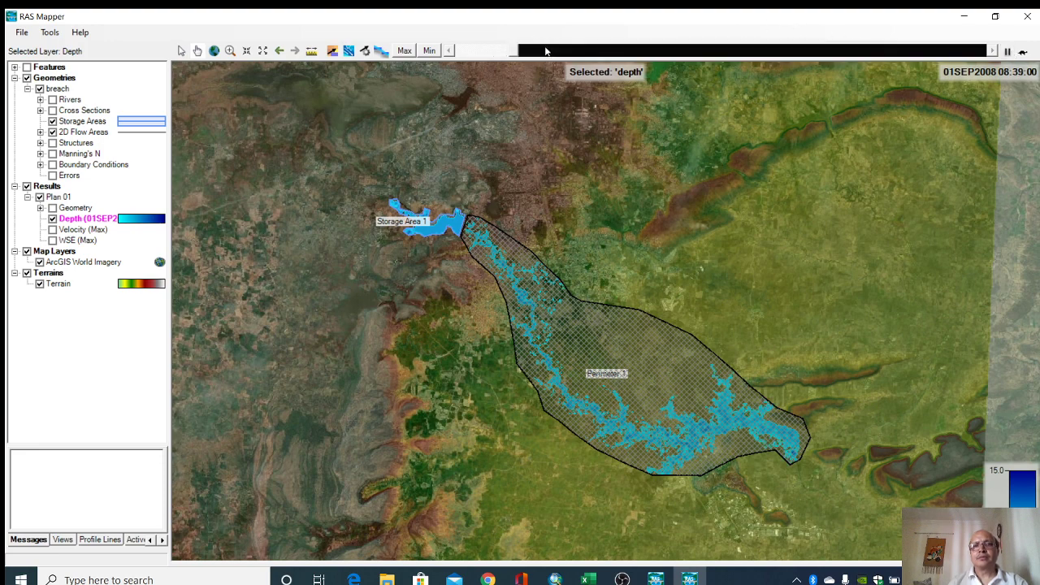
{"action": "left_click", "coordinate": [577, 52]}
{"action": "left_click", "coordinate": [591, 52]}
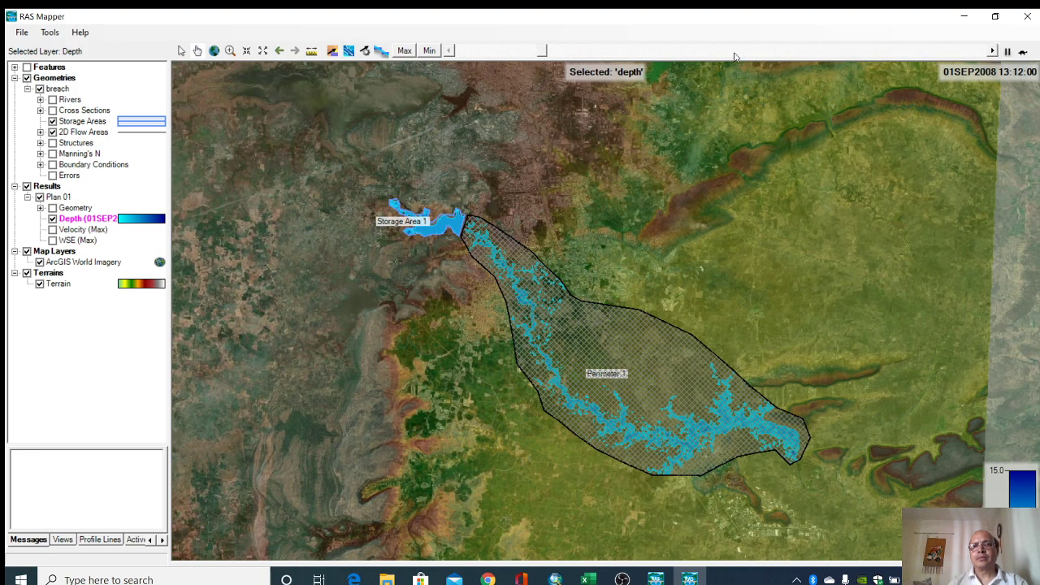
{"action": "left_click", "coordinate": [735, 52]}
{"action": "left_click", "coordinate": [778, 54]}
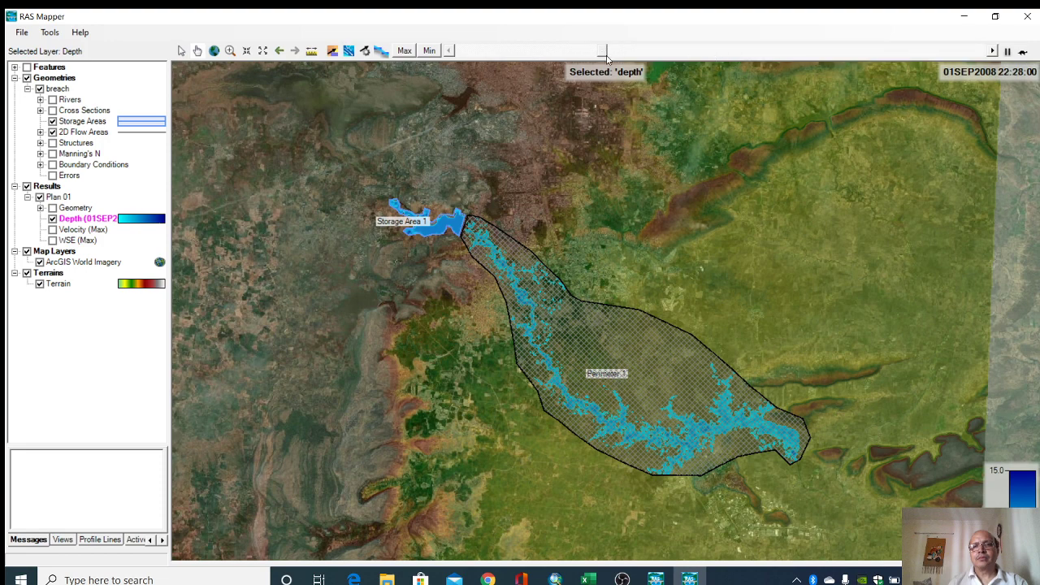
{"action": "left_click", "coordinate": [630, 52]}
{"action": "left_click_drag", "start_coordinate": [689, 52], "coordinate": [902, 68]}
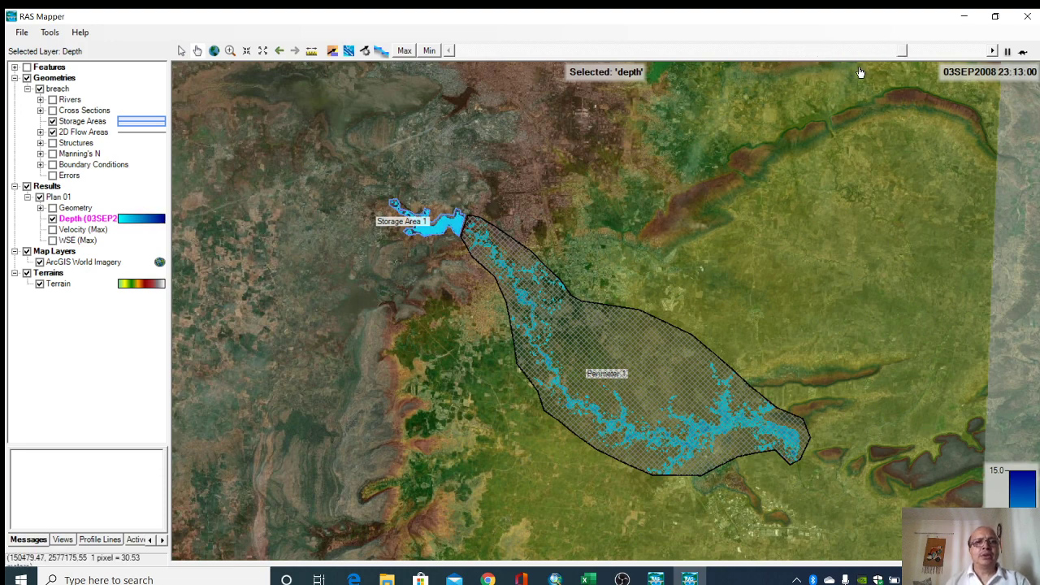